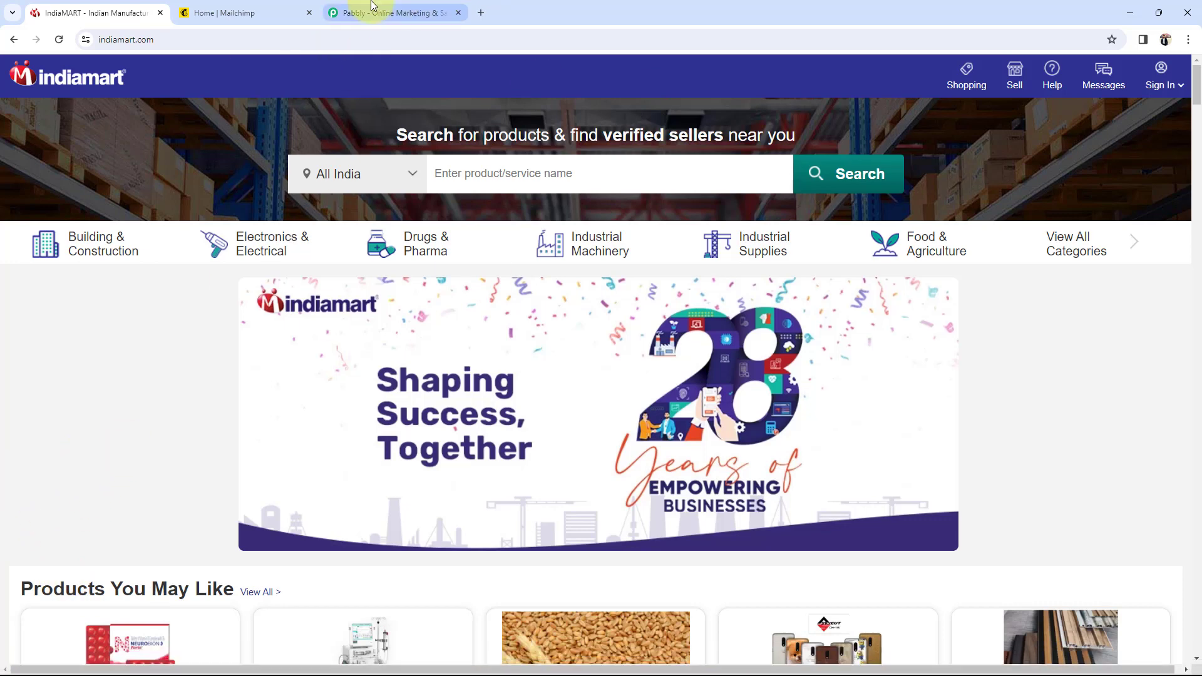
Switch to the Pabbly website, go to its free sign-up, and access the Pabbly Connect application
left_click(376, 13)
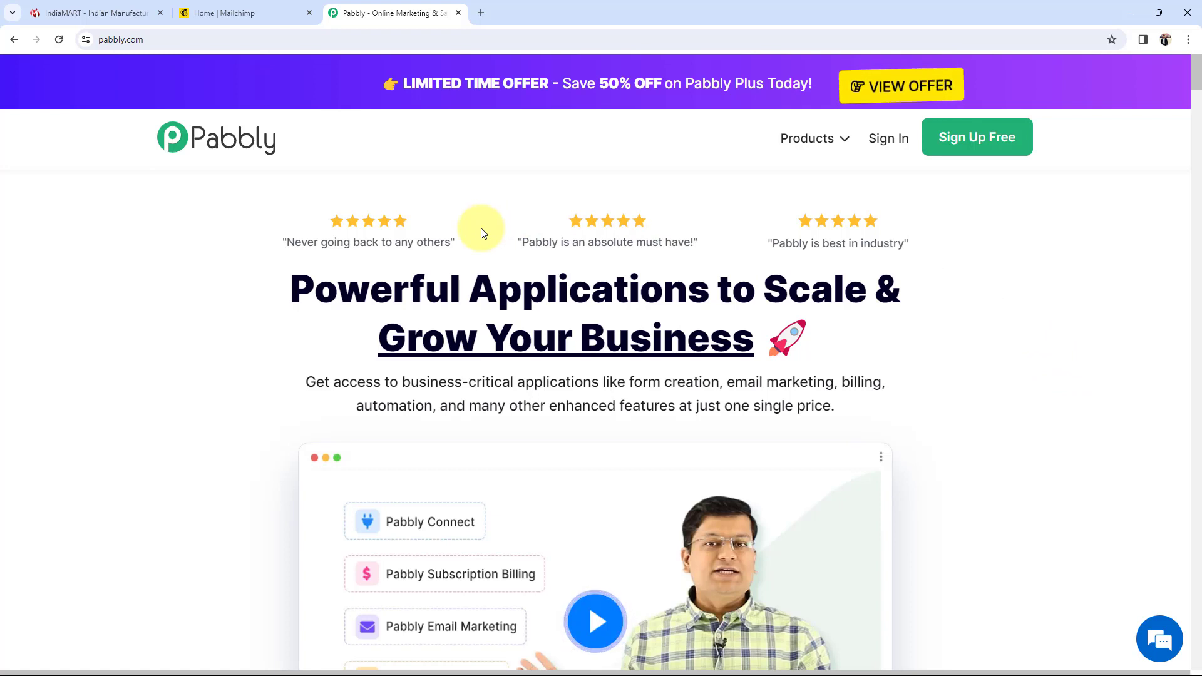
left_click(988, 134)
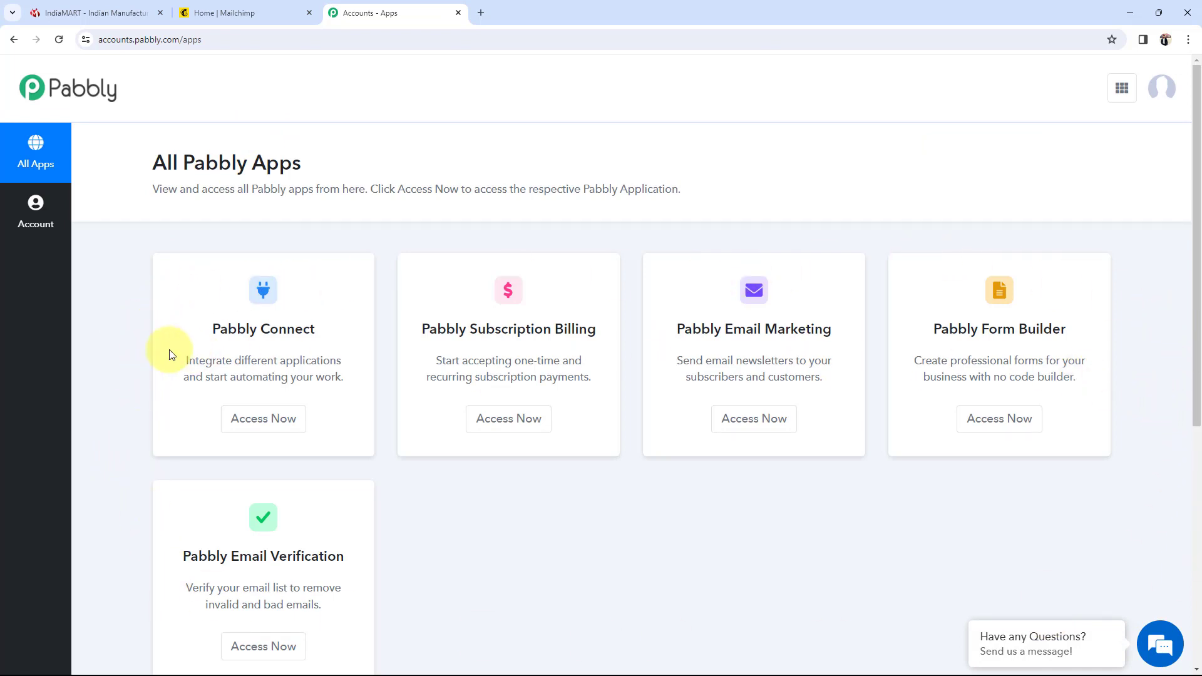
left_click_drag(211, 332, 303, 318)
left_click(305, 298)
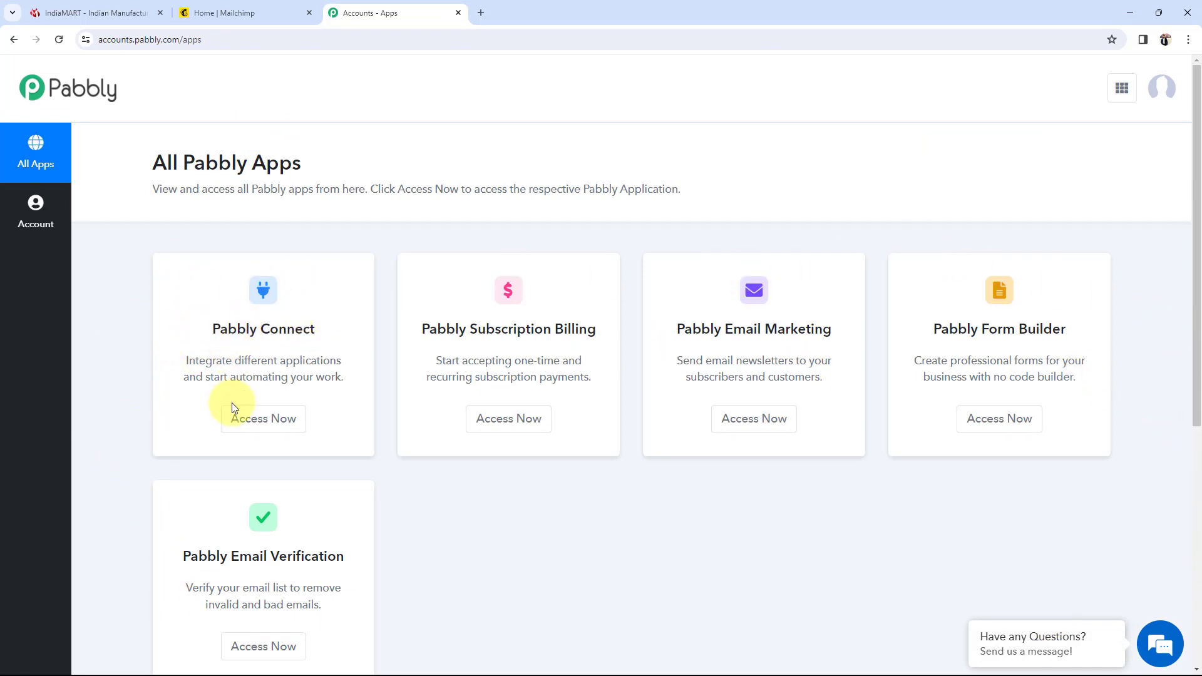
left_click(261, 419)
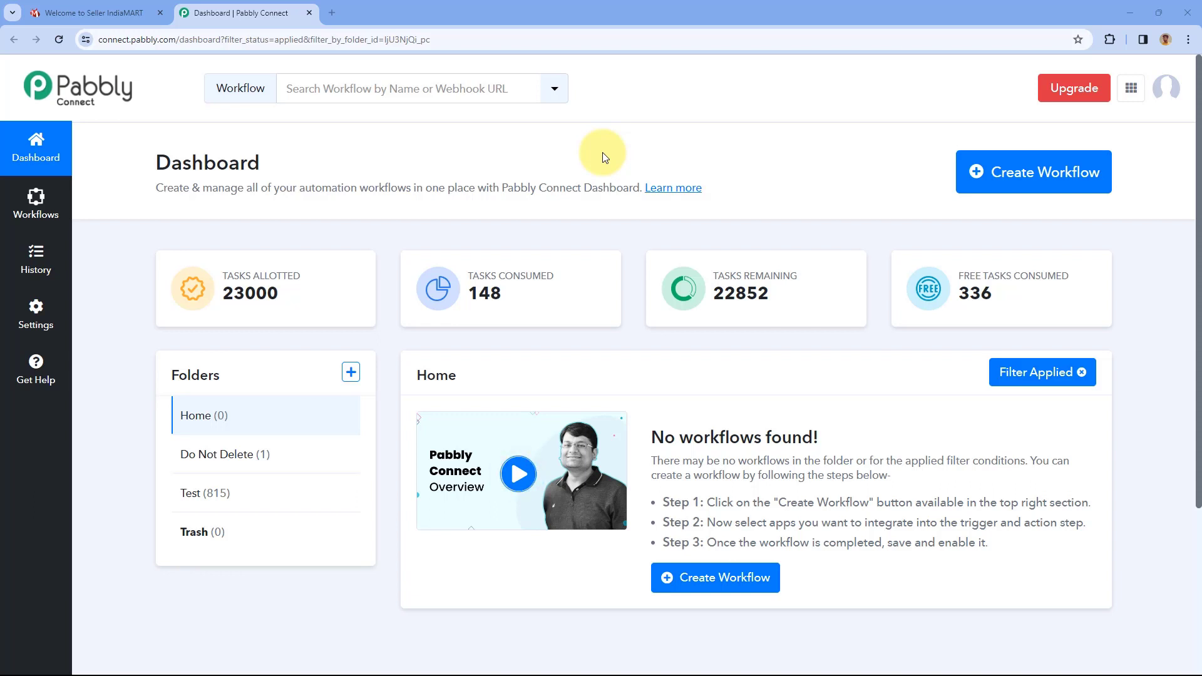
Create a workflow named IndiaMART Automation in the Home folder
left_click(1060, 180)
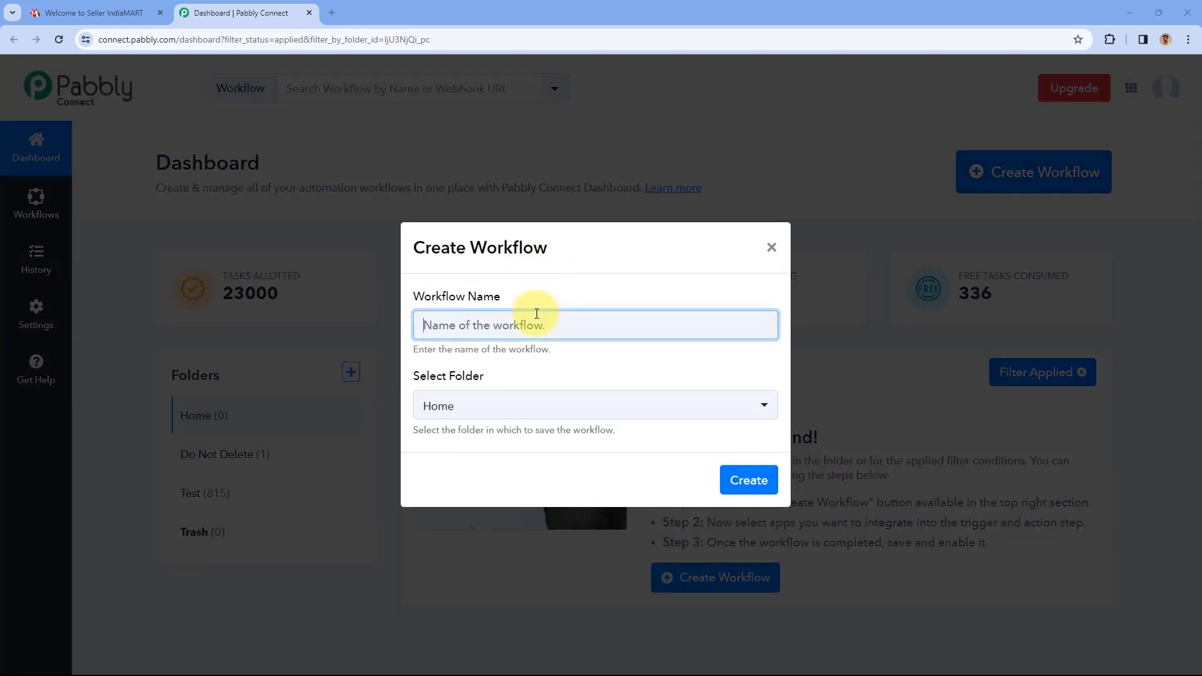
type("IndiaMART Automation")
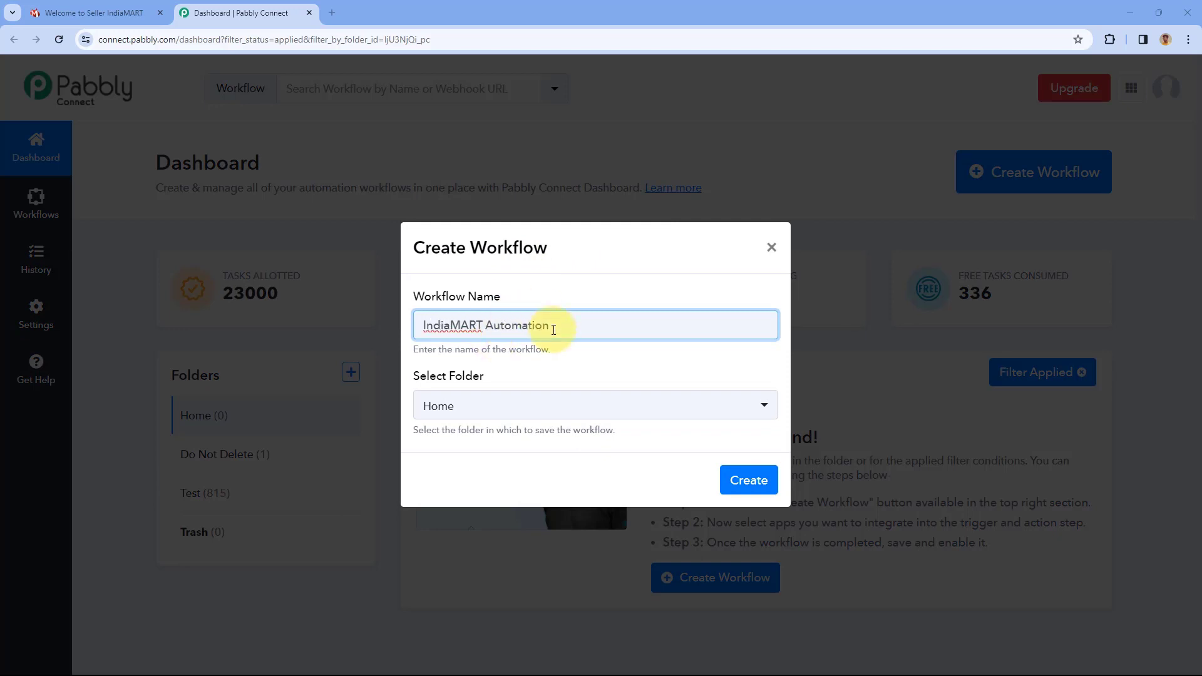
left_click(621, 410)
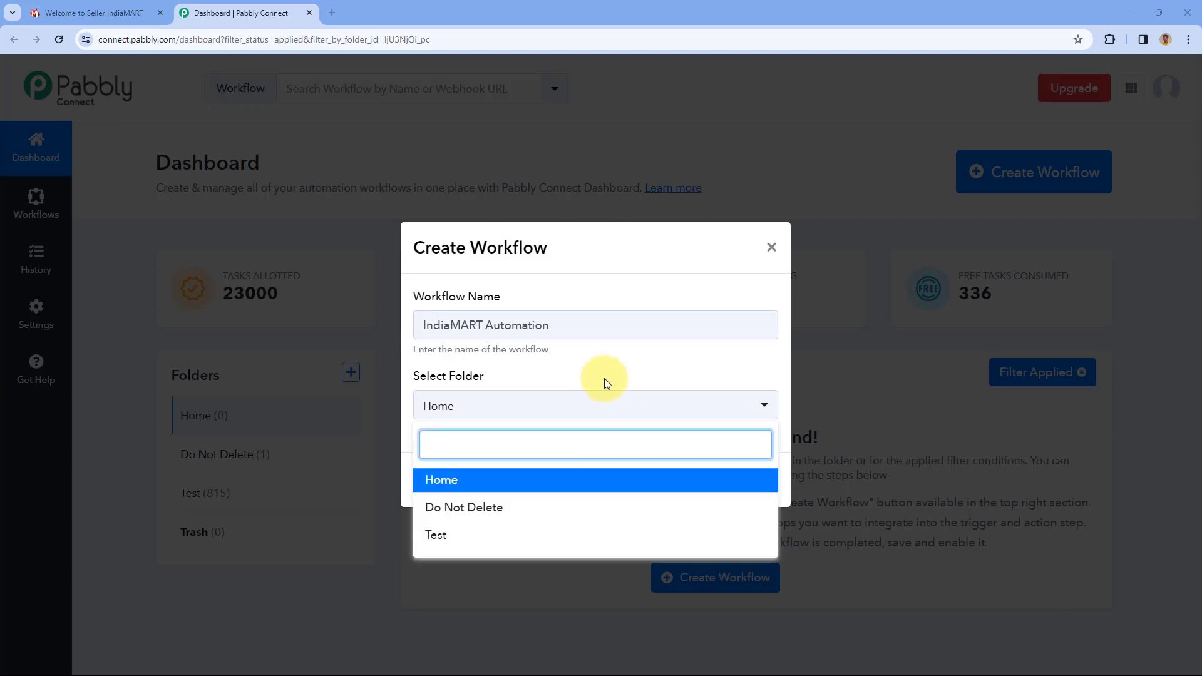
left_click(504, 479)
left_click(750, 482)
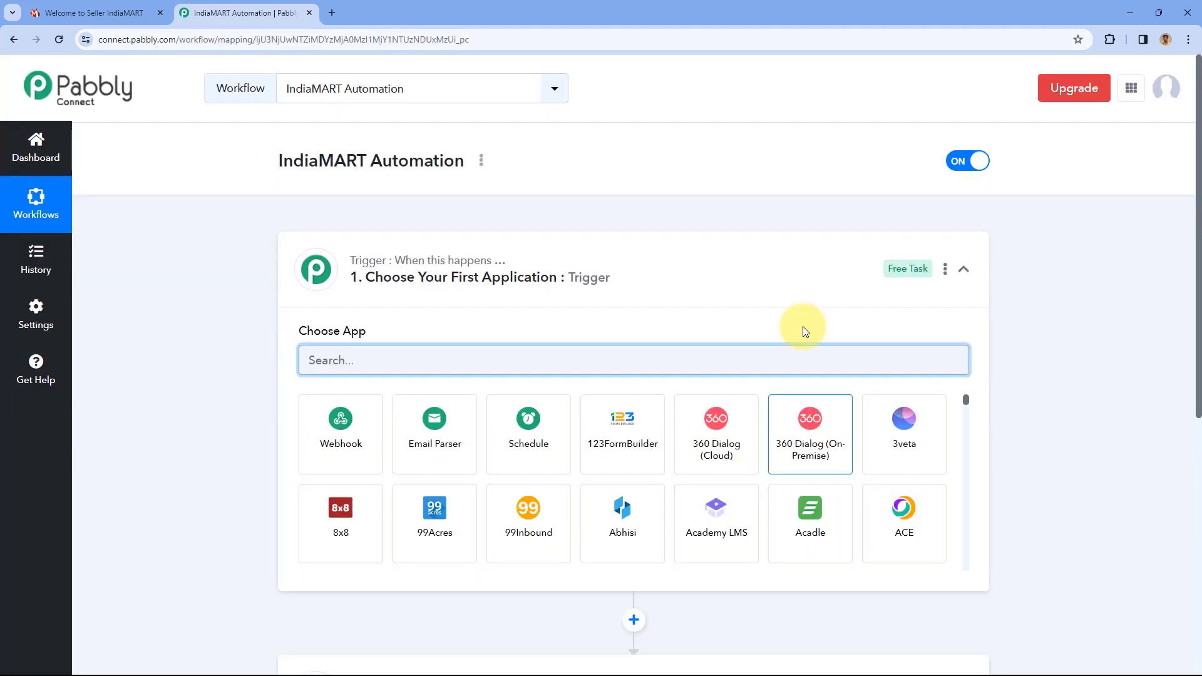
left_click(647, 258)
scroll(238, 268, "down", 1)
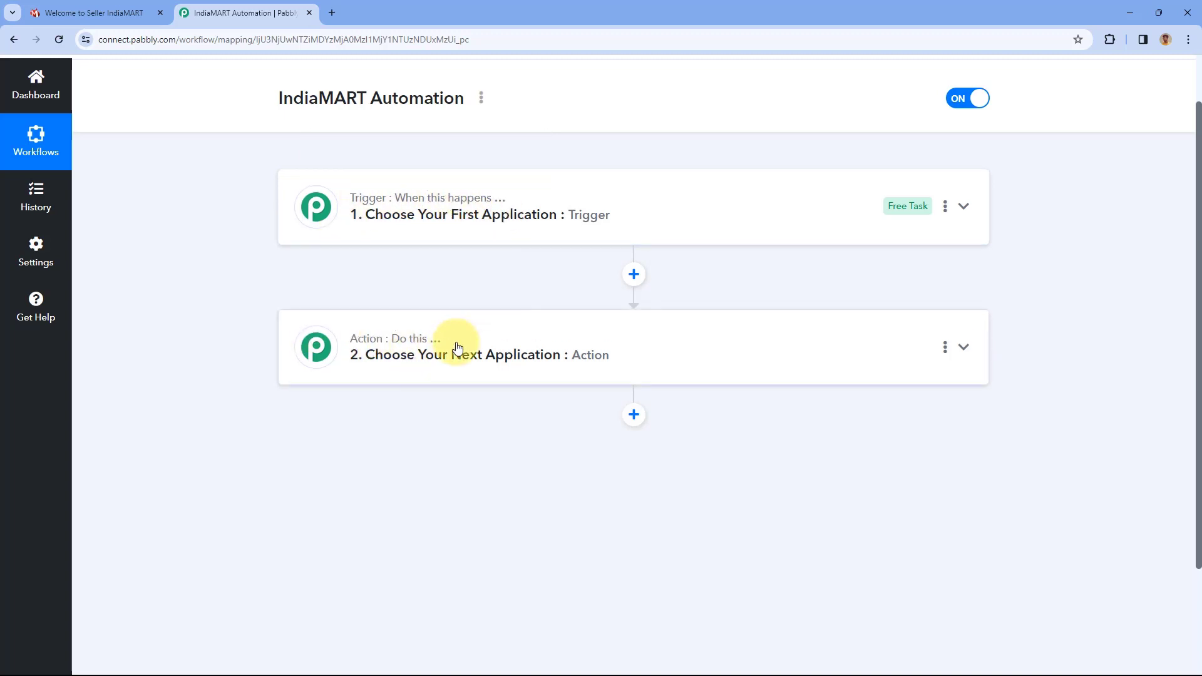
left_click(622, 212)
scroll(218, 242, "up", 1)
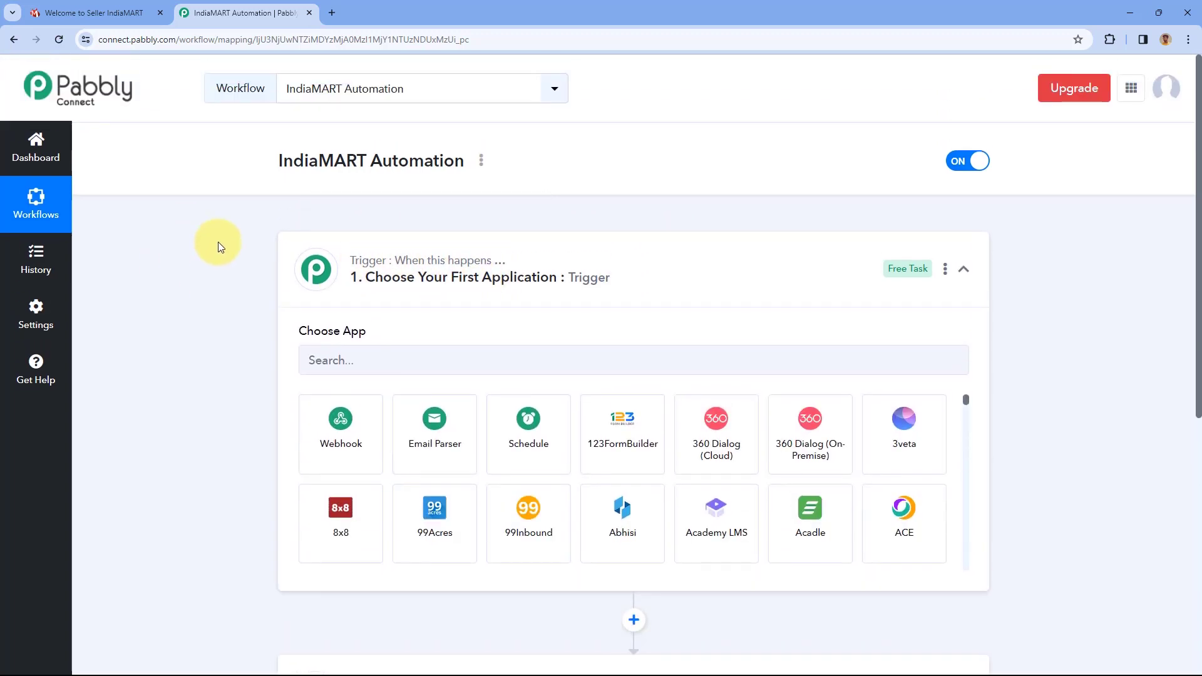
Choose IndiaMART as the trigger application and New Leads as its trigger event
scroll(218, 242, "down", 1)
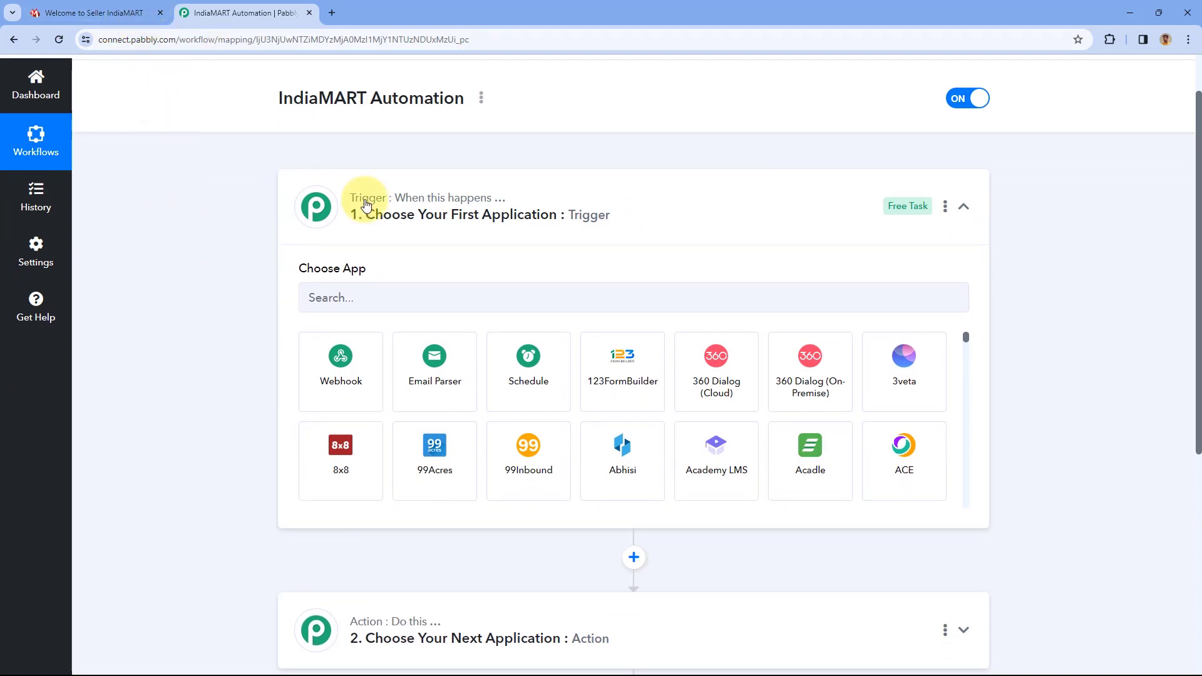
left_click(378, 294)
type("IndiaMART")
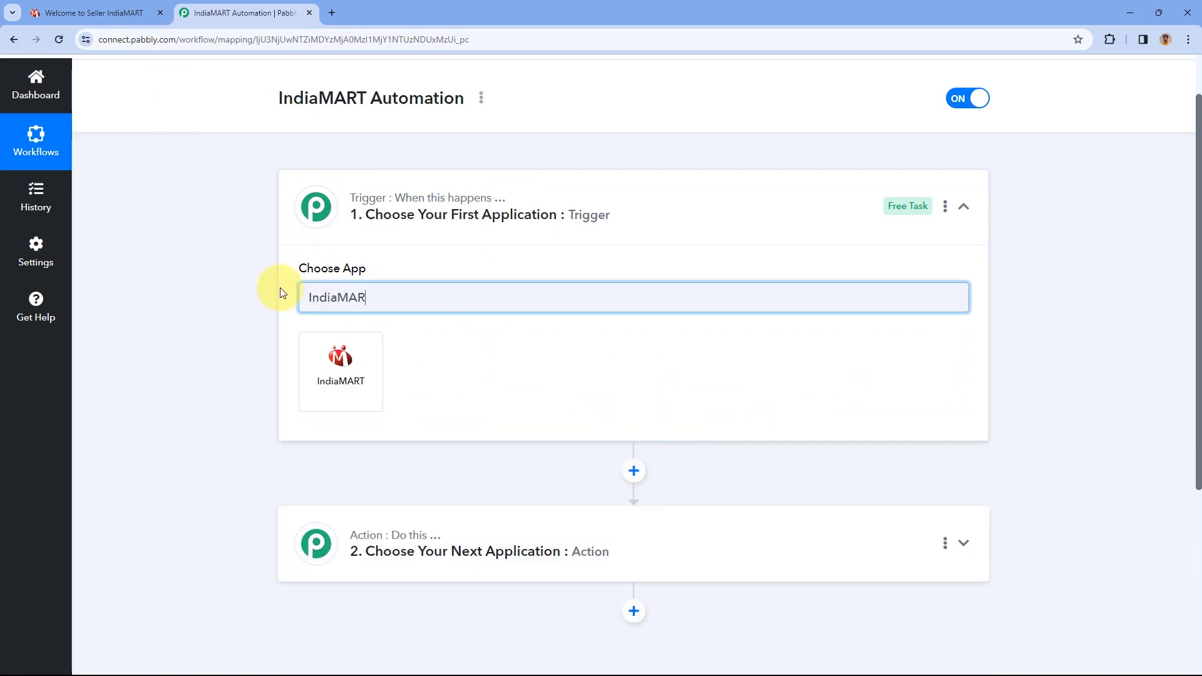
left_click(336, 360)
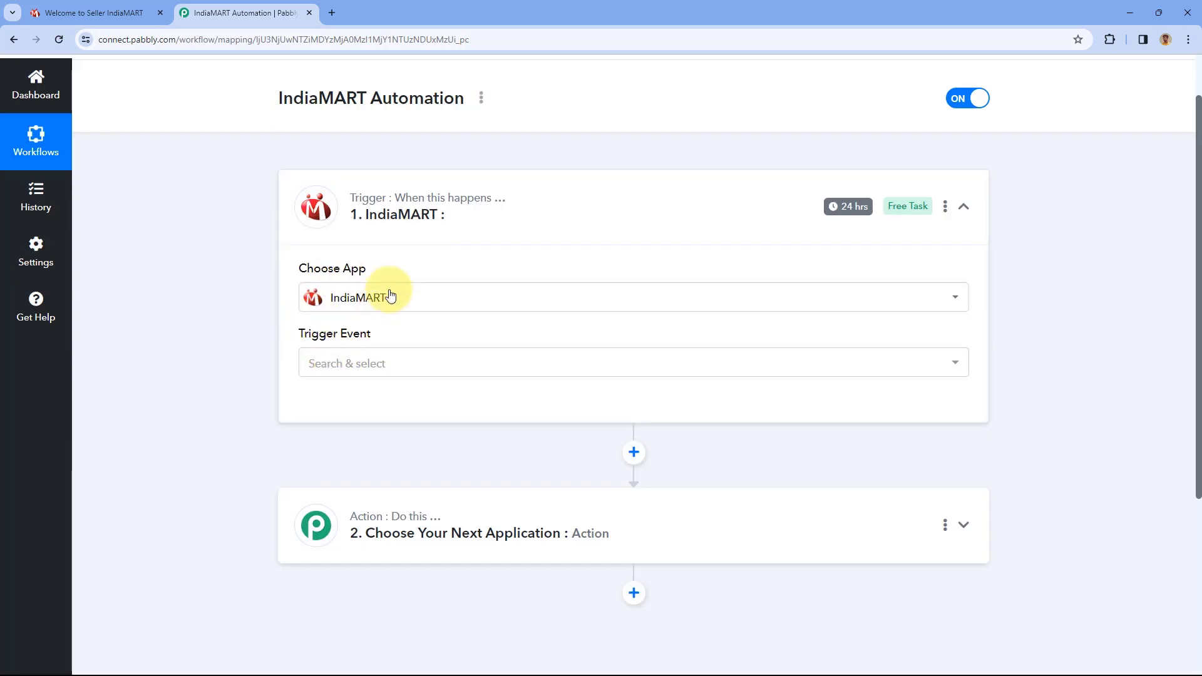
left_click(405, 365)
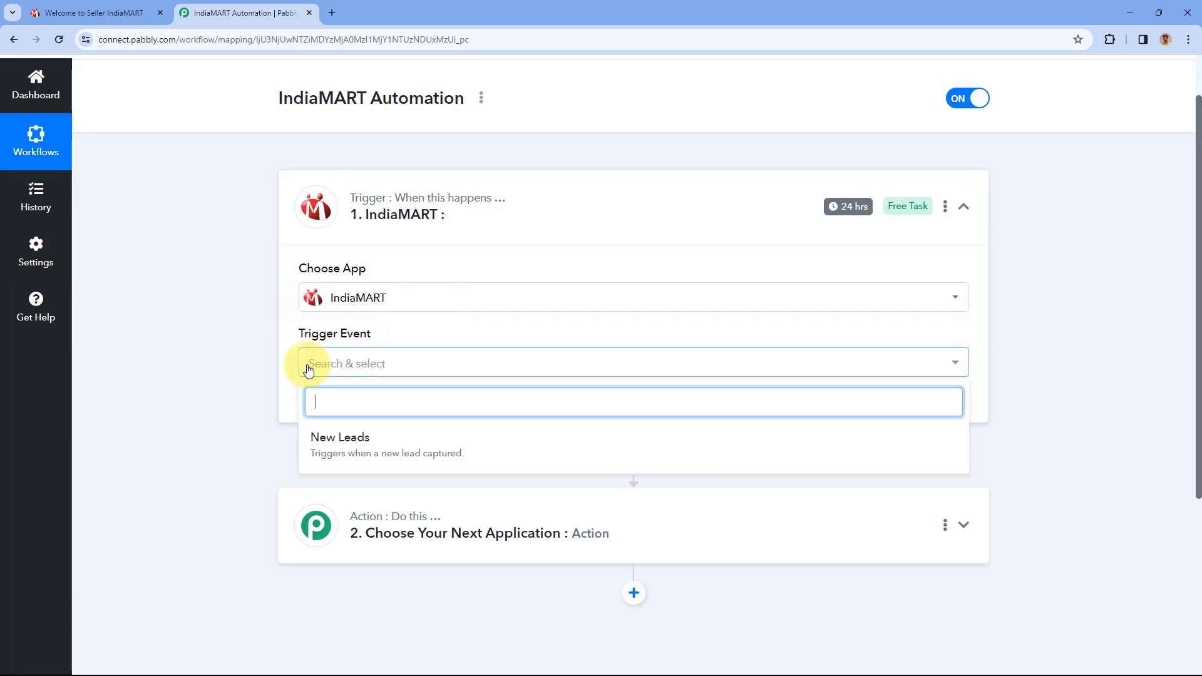
left_click(367, 443)
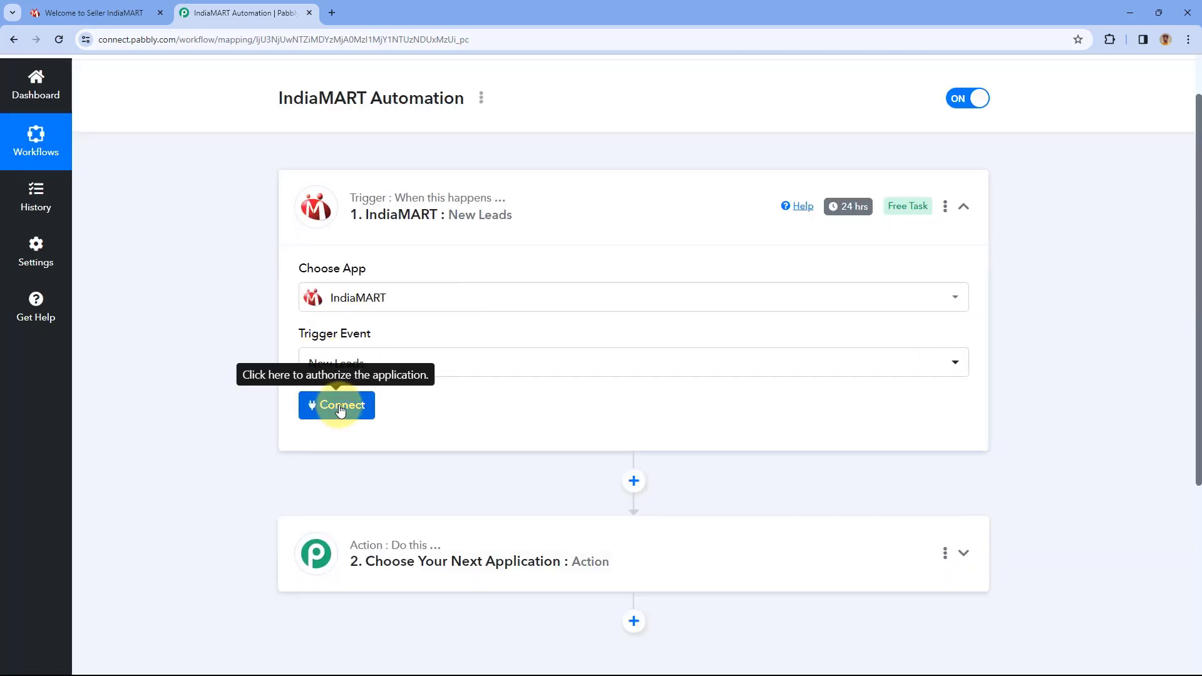
Start a new IndiaMART connection for the trigger and copy the current API key from the CRM API page of the IndiaMART seller account
left_click(338, 408)
left_click(557, 217)
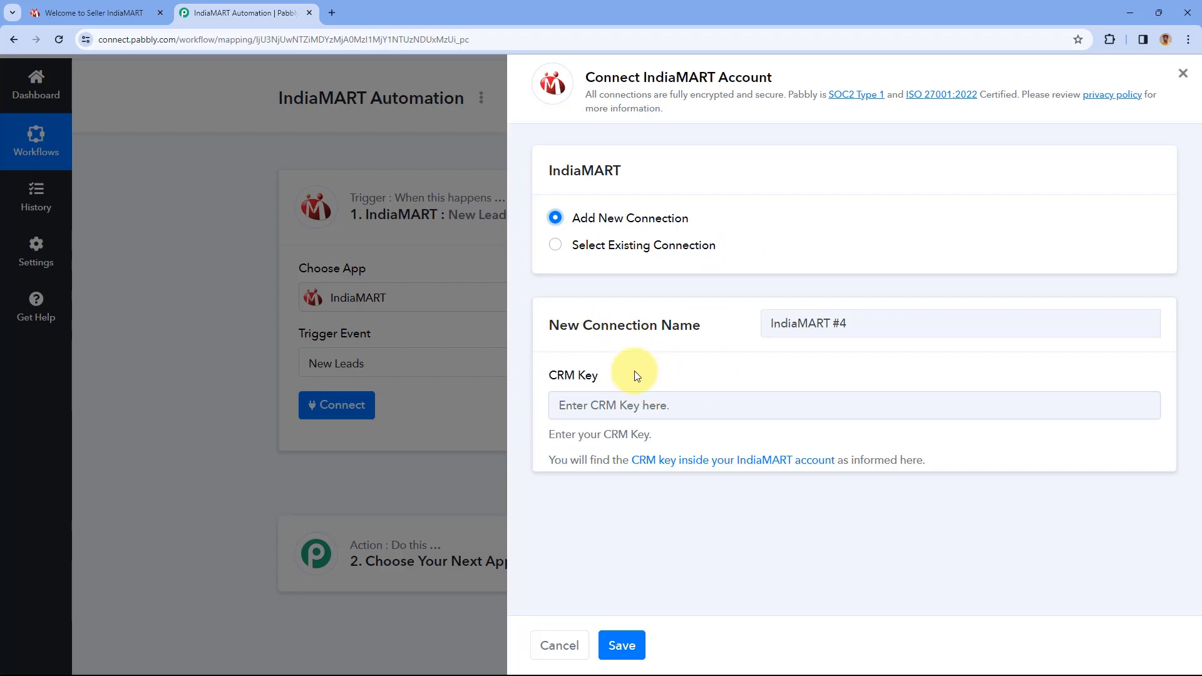
left_click(96, 11)
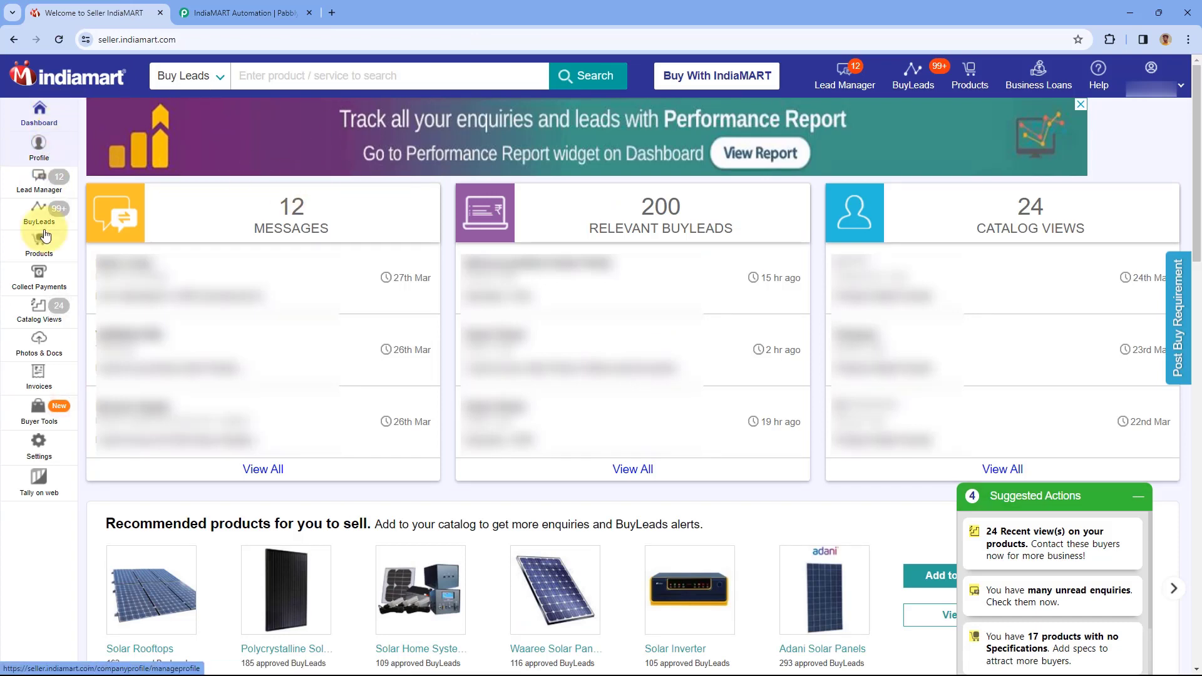
left_click(44, 448)
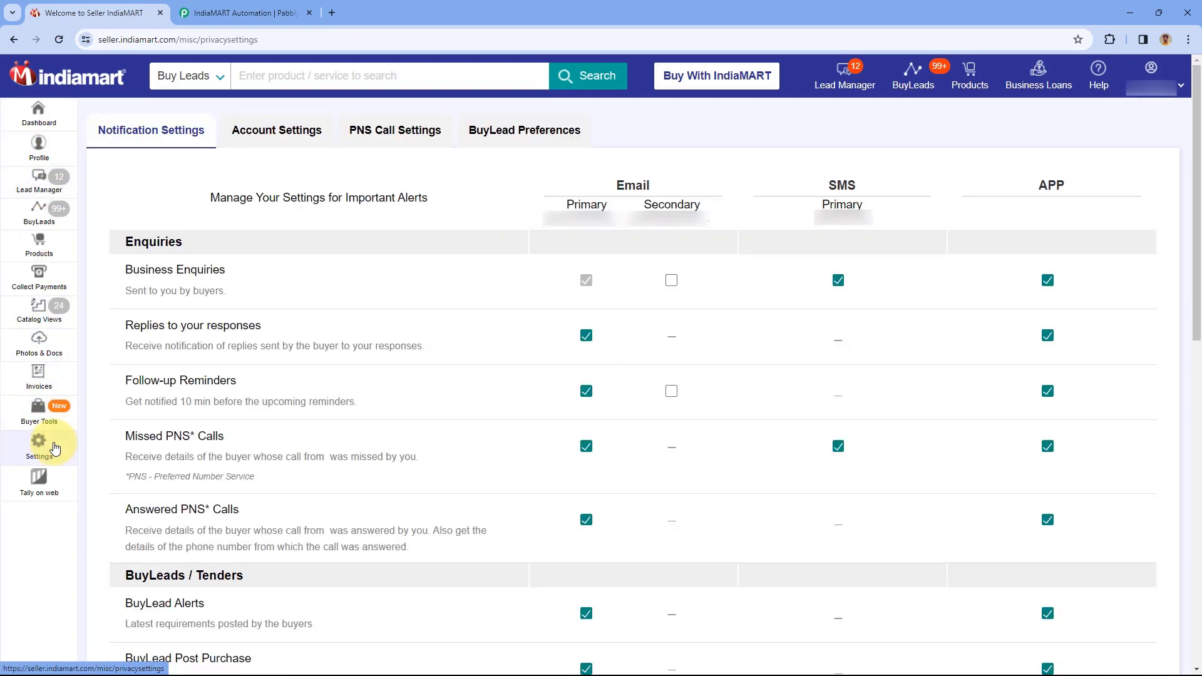
left_click(267, 141)
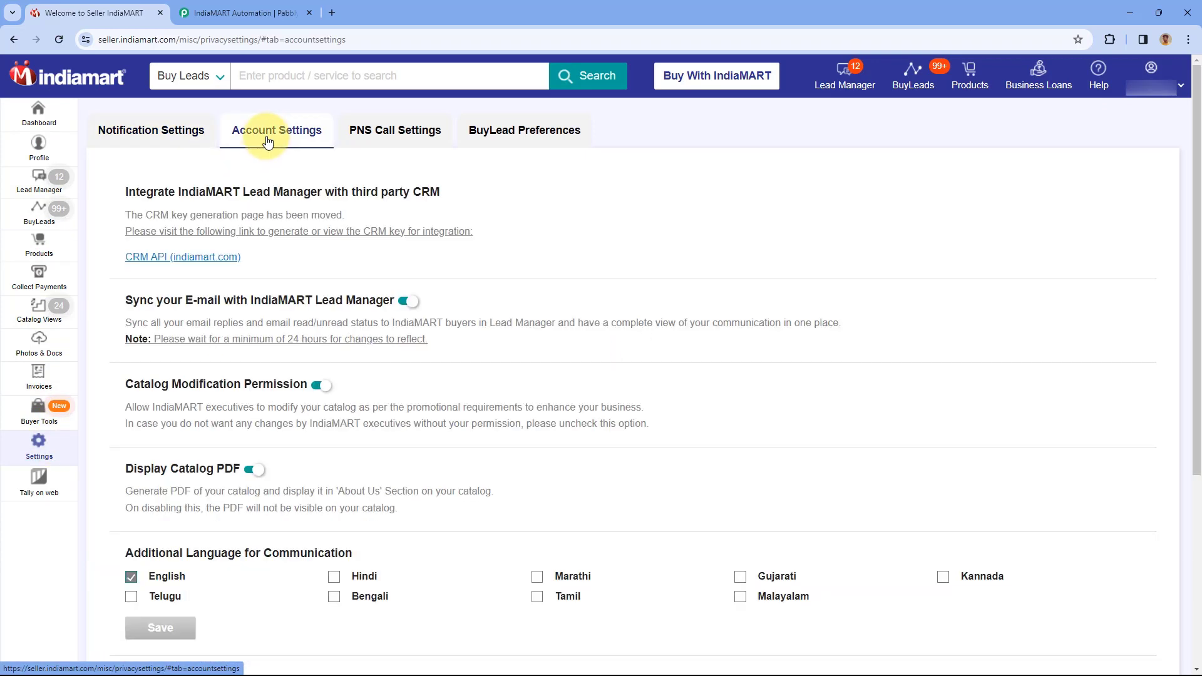
left_click(171, 265)
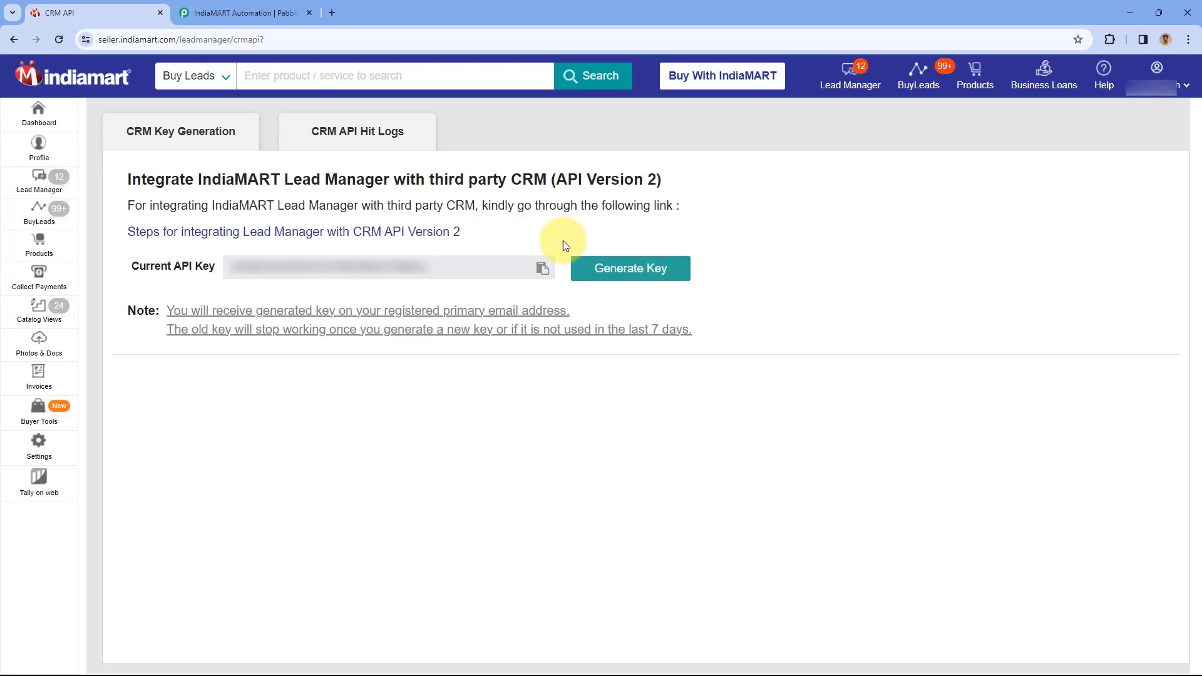
left_click(542, 270)
left_click(708, 117)
Back in Pabbly Connect, paste the copied API key as the CRM Key and save the IndiaMART connection
left_click(244, 12)
left_click(580, 405)
right_click(580, 406)
left_click(615, 263)
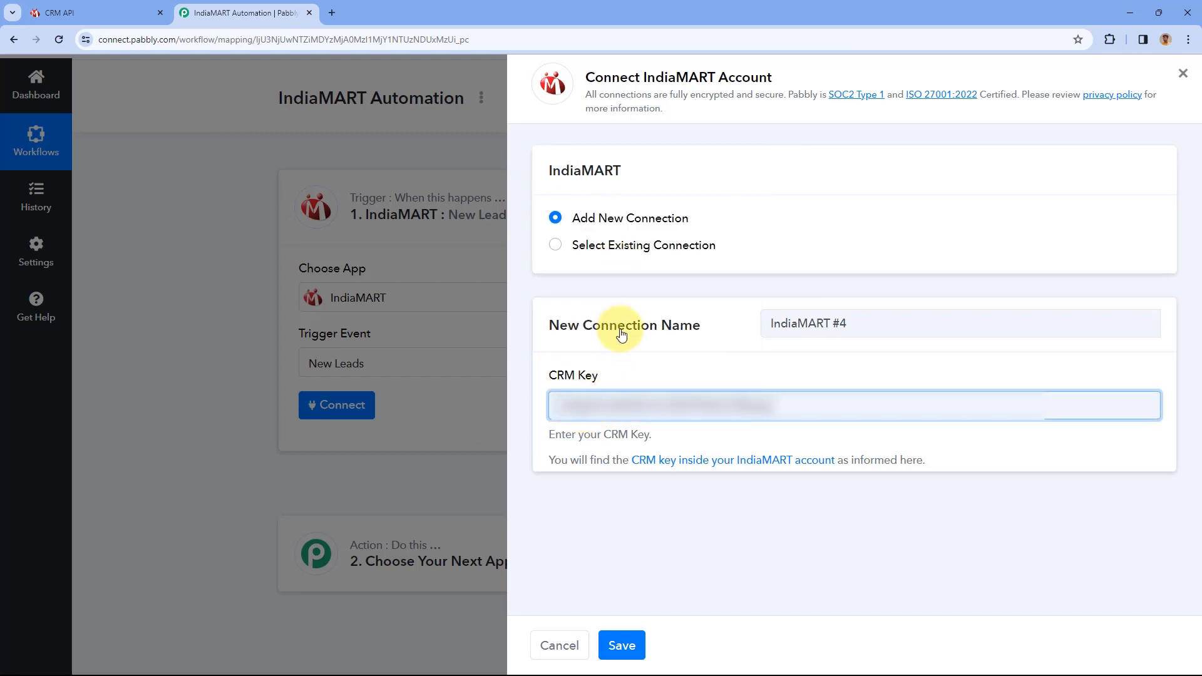
left_click(631, 644)
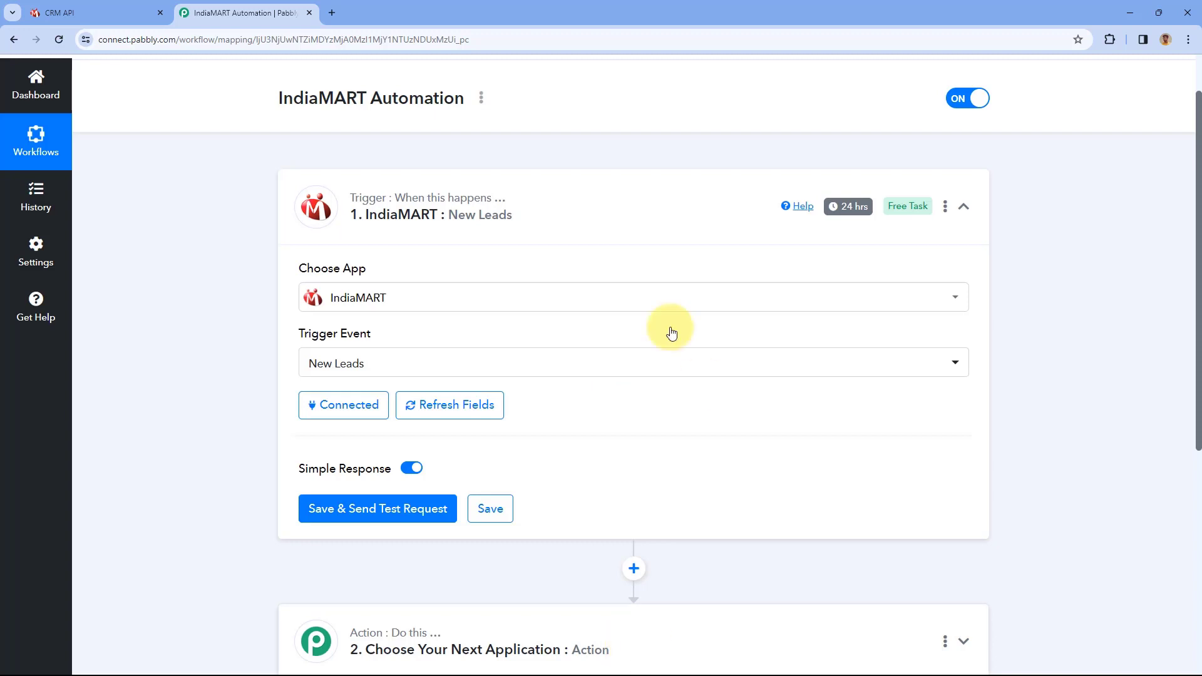
Save the IndiaMART New Leads trigger with Simple Response on and send a test request
scroll(241, 344, "down", 1)
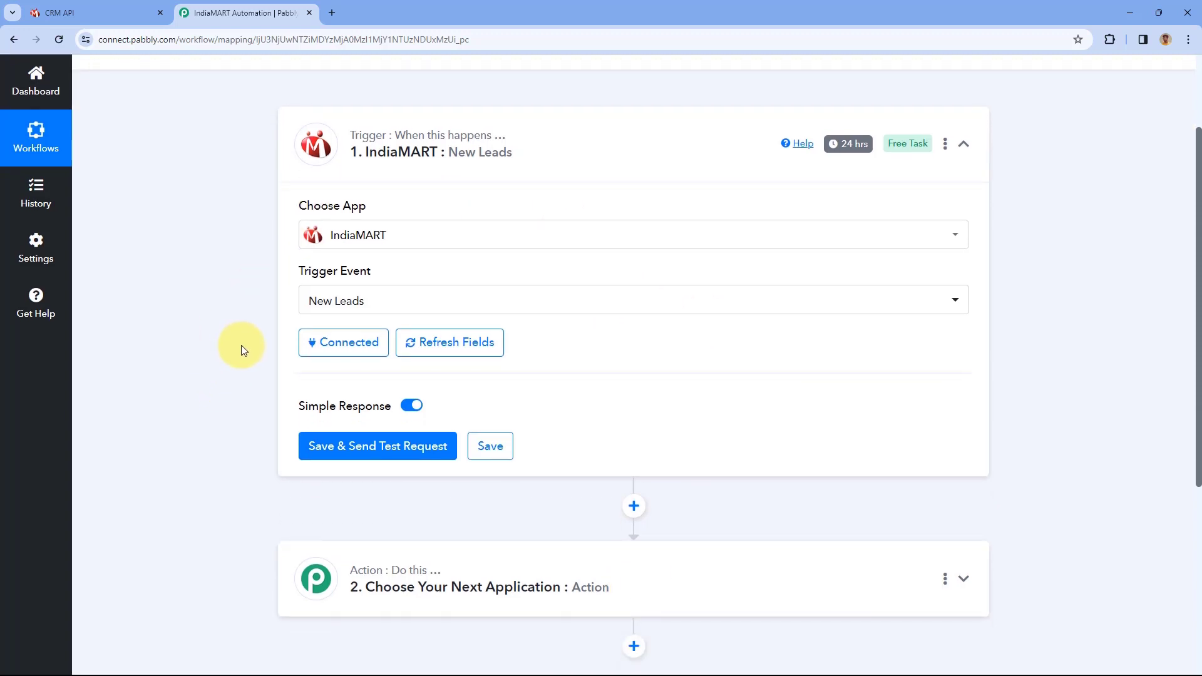
scroll(248, 331, "down", 2)
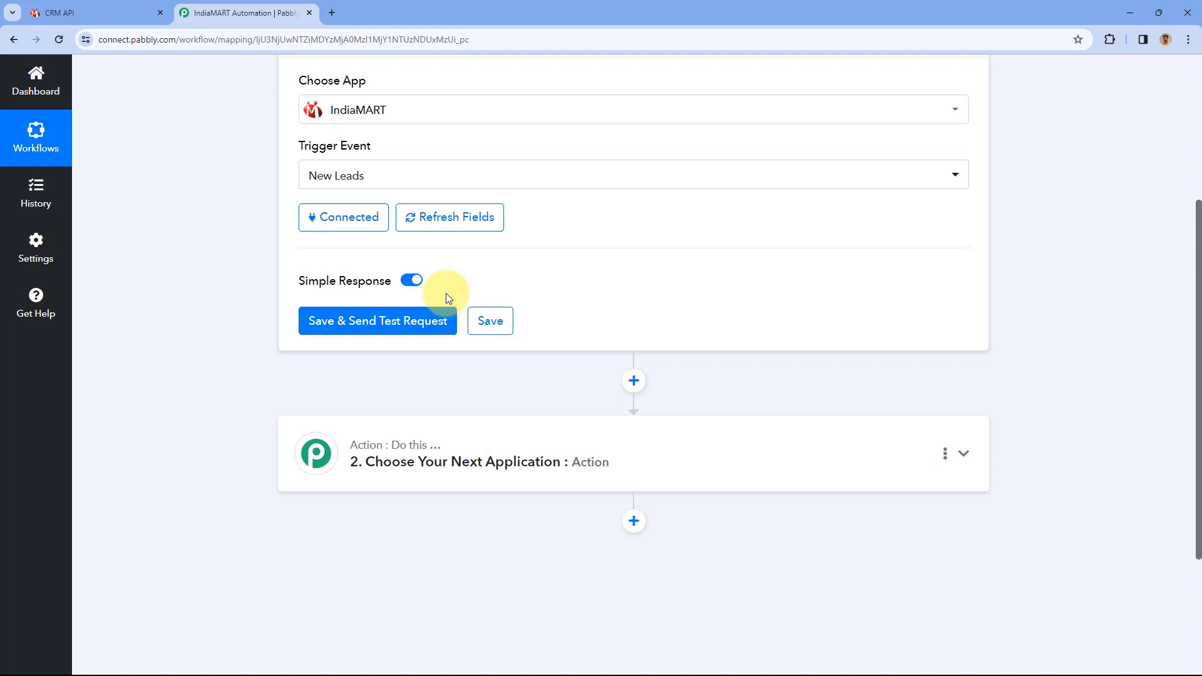
left_click(388, 319)
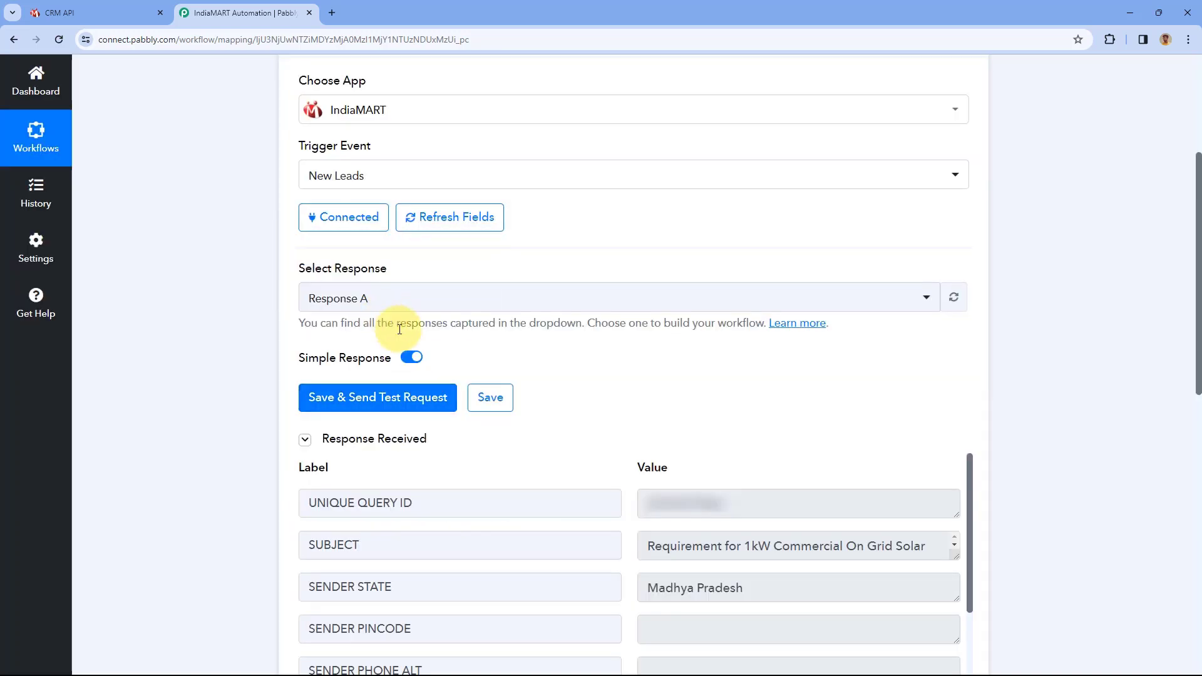
Examine the received lead's unique query ID, full subject text and sender state in the trigger response
scroll(612, 346, "down", 2)
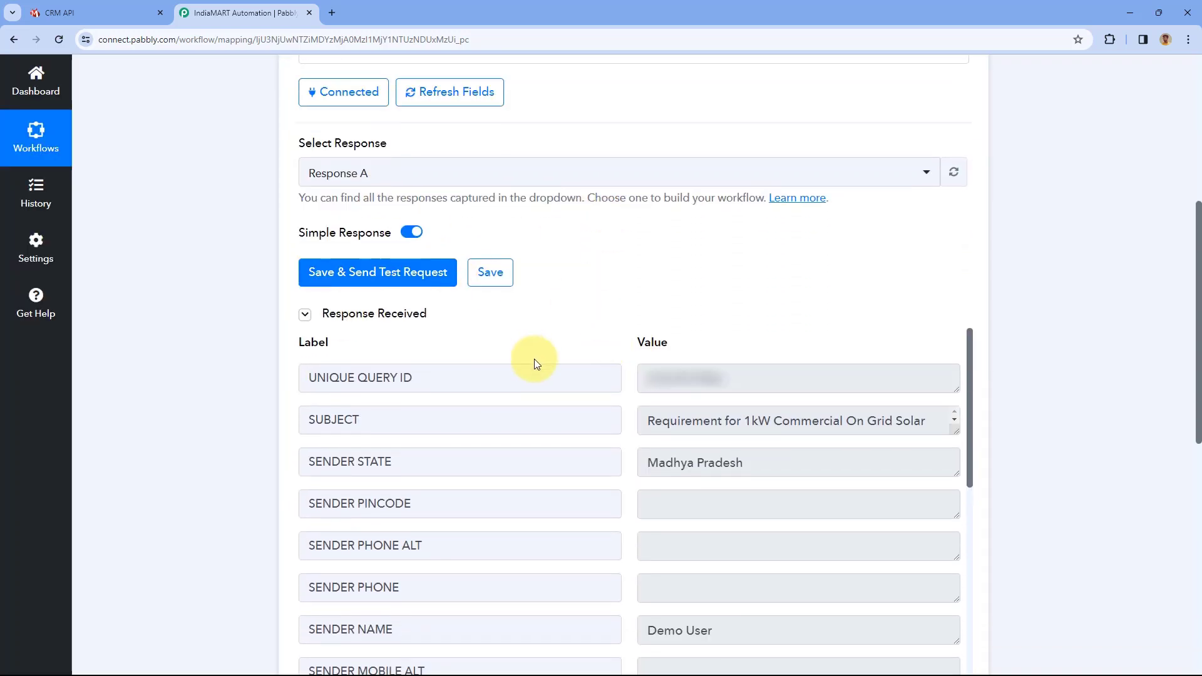
scroll(599, 292, "down", 3)
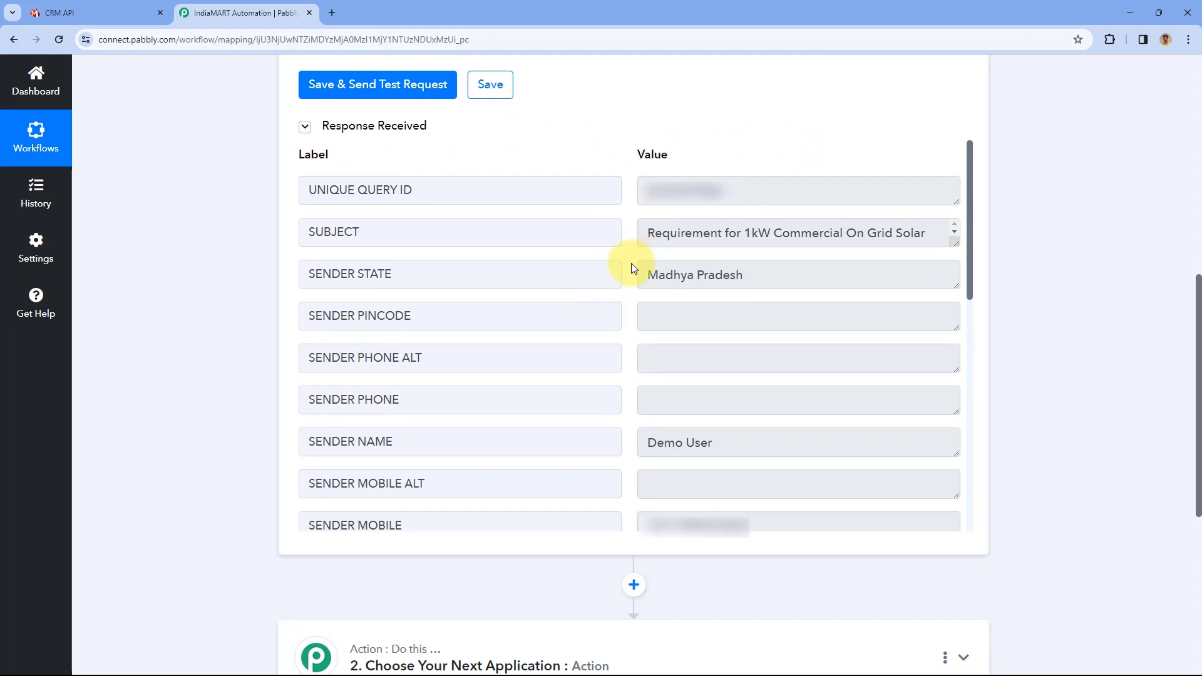
left_click_drag(956, 249, 959, 276)
left_click_drag(794, 252, 637, 231)
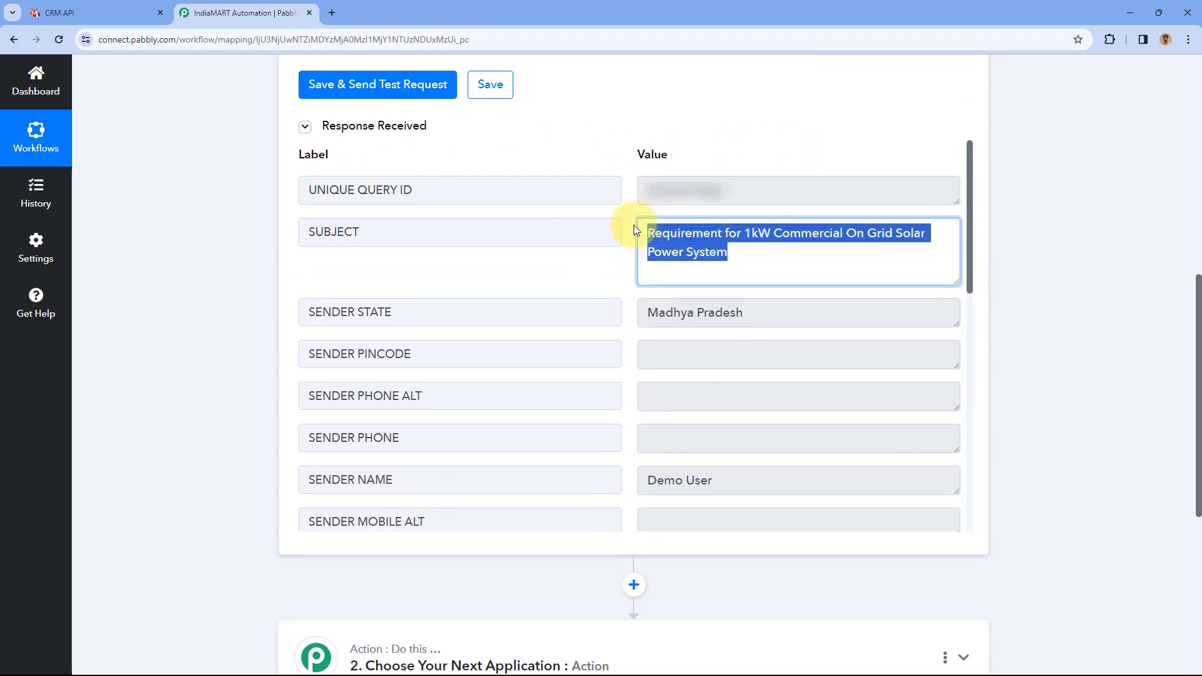
left_click(636, 201)
left_click_drag(735, 190, 623, 194)
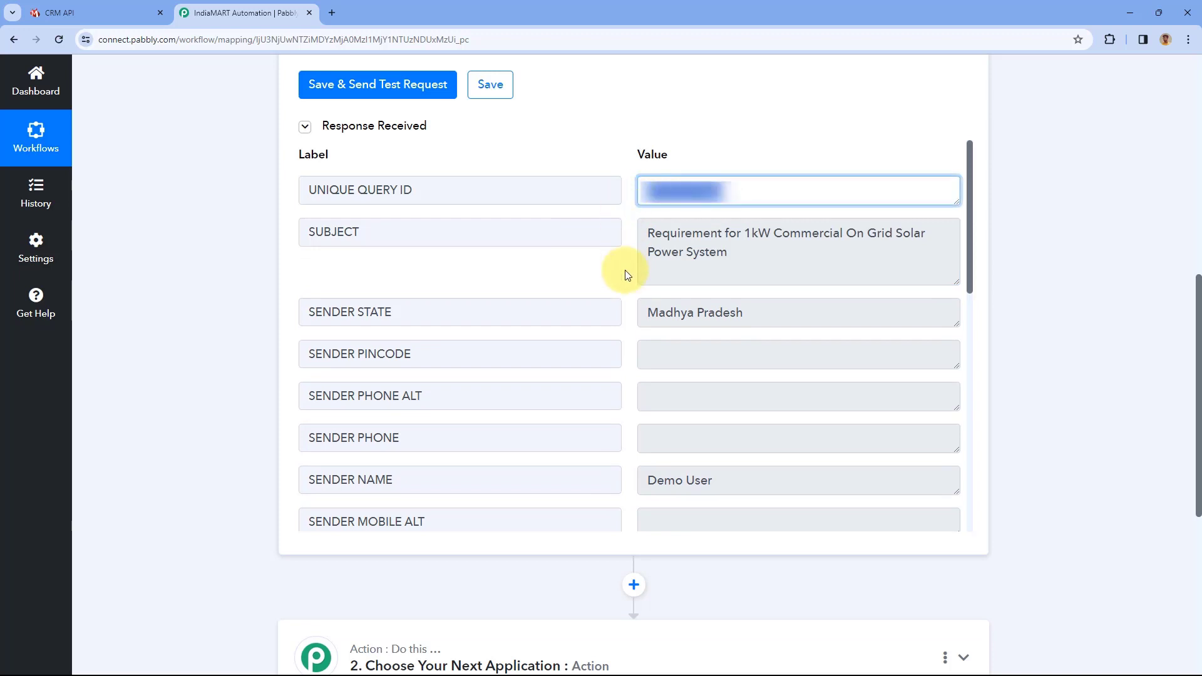
left_click_drag(648, 311, 759, 312)
left_click(637, 292)
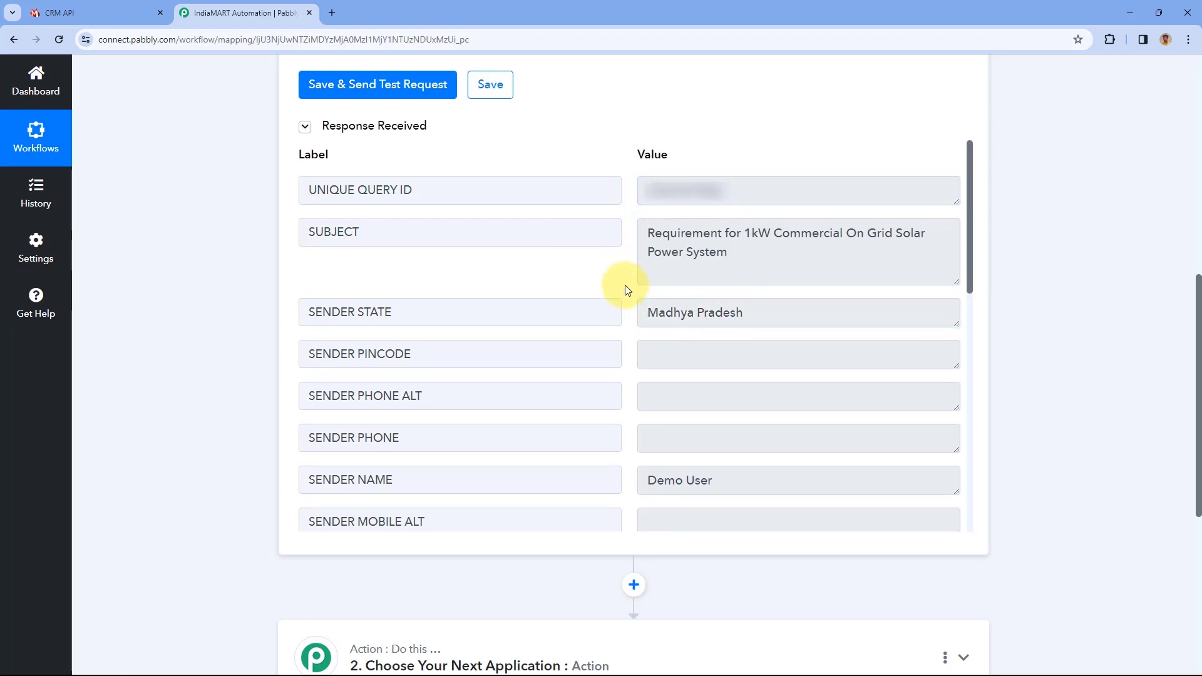
Examine the sender name, sender mobile and sender email values in the IndiaMART trigger response
scroll(624, 284, "down", 2)
left_click_drag(734, 345, 648, 353)
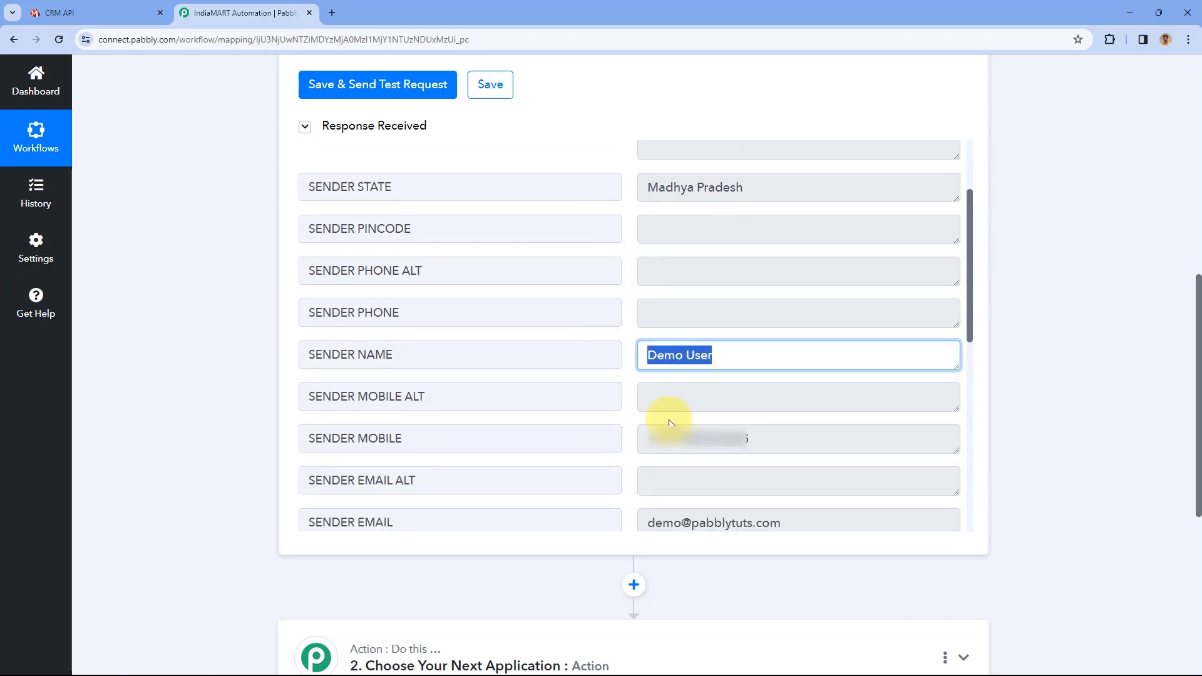
left_click_drag(776, 440, 629, 440)
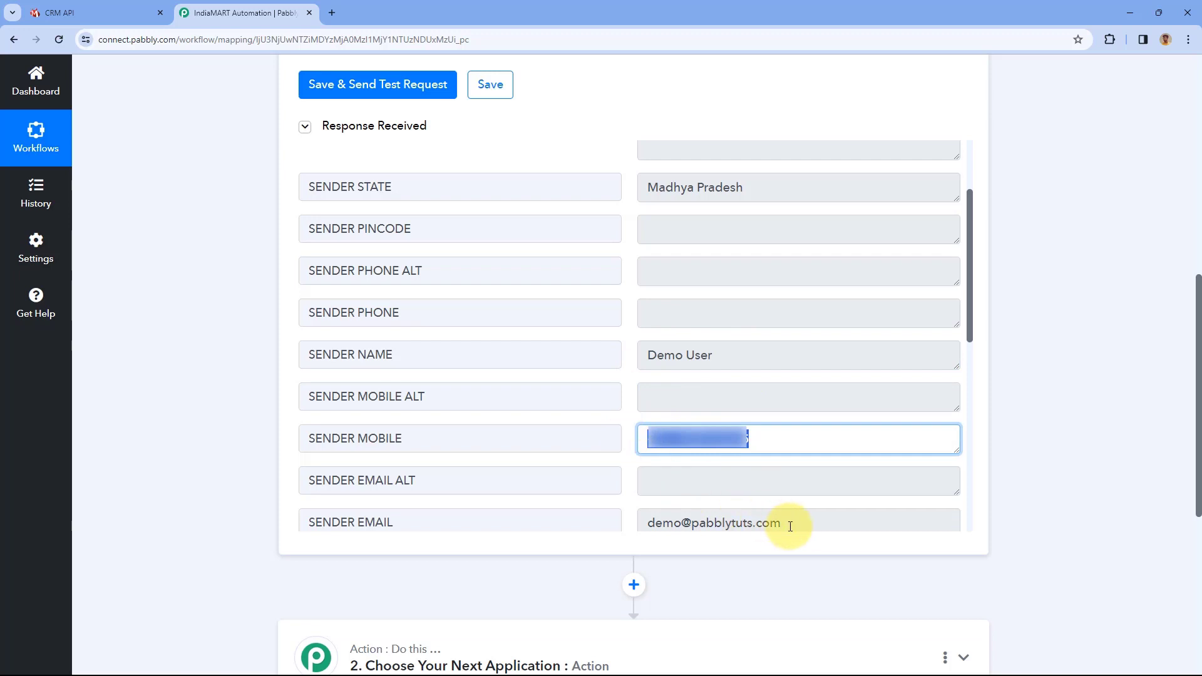
left_click_drag(783, 523, 663, 523)
left_click(627, 385)
scroll(628, 384, "down", 6)
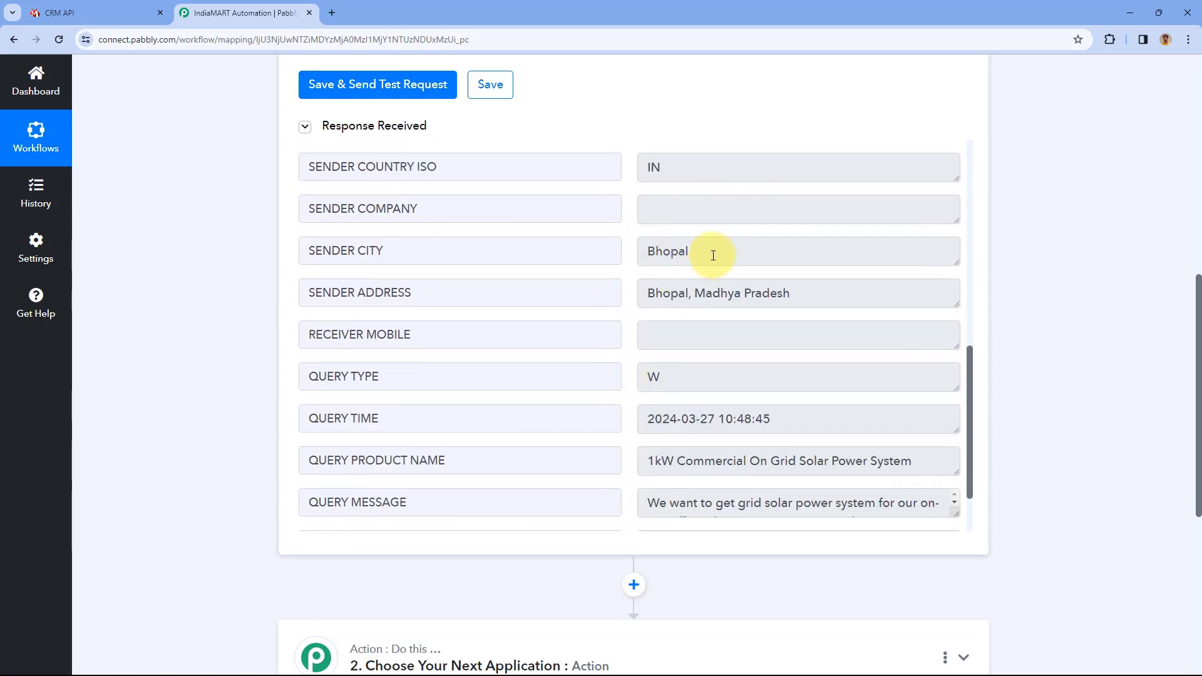
Examine the lead's sender city, sender address, product name and full query message in the trigger response
left_click_drag(712, 254, 625, 259)
left_click_drag(798, 293, 630, 288)
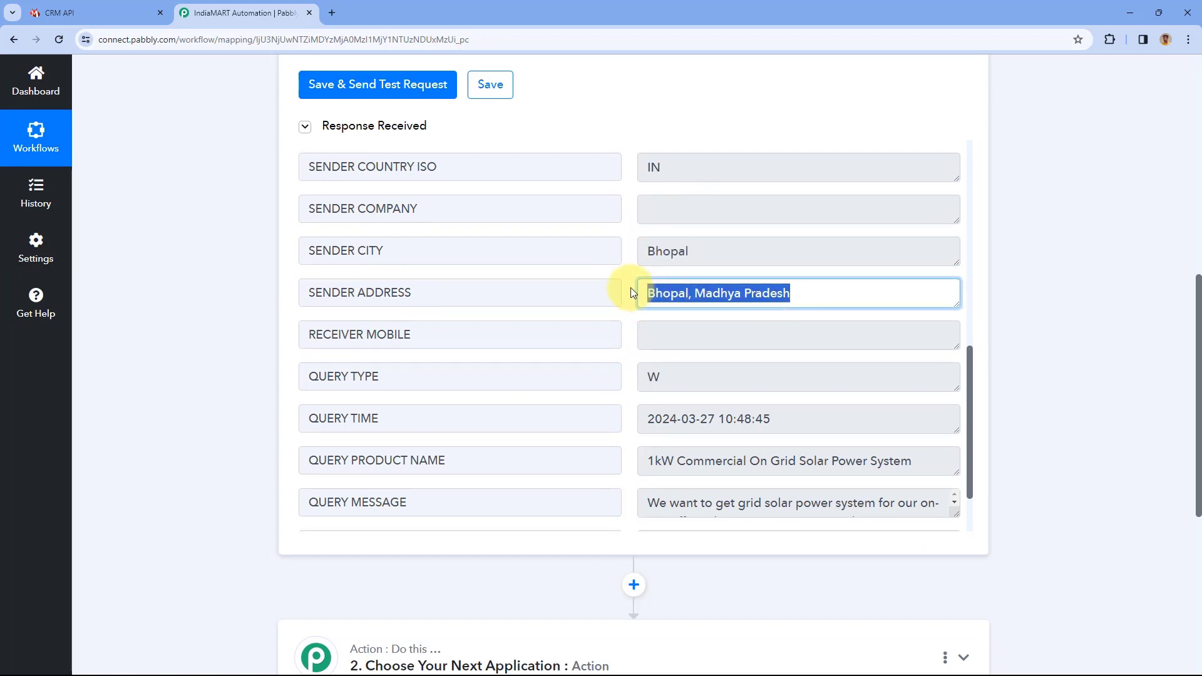
left_click(630, 287)
scroll(626, 294, "down", 2)
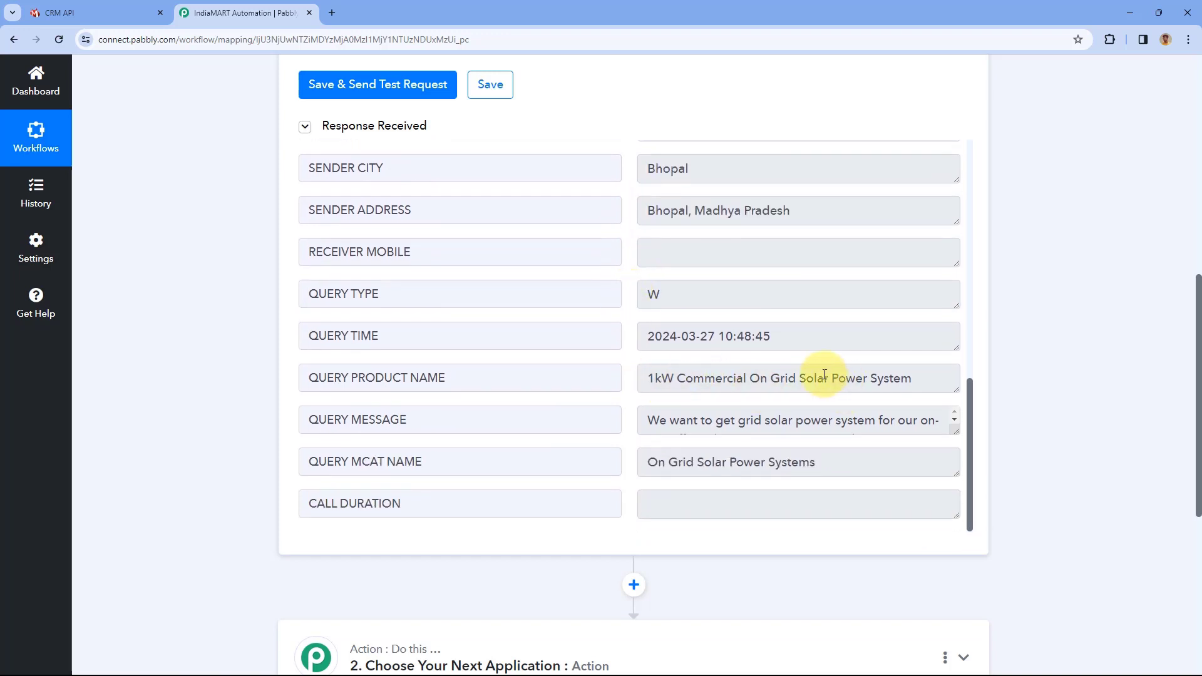
scroll(821, 376, "down", 2)
left_click_drag(949, 304, 948, 369)
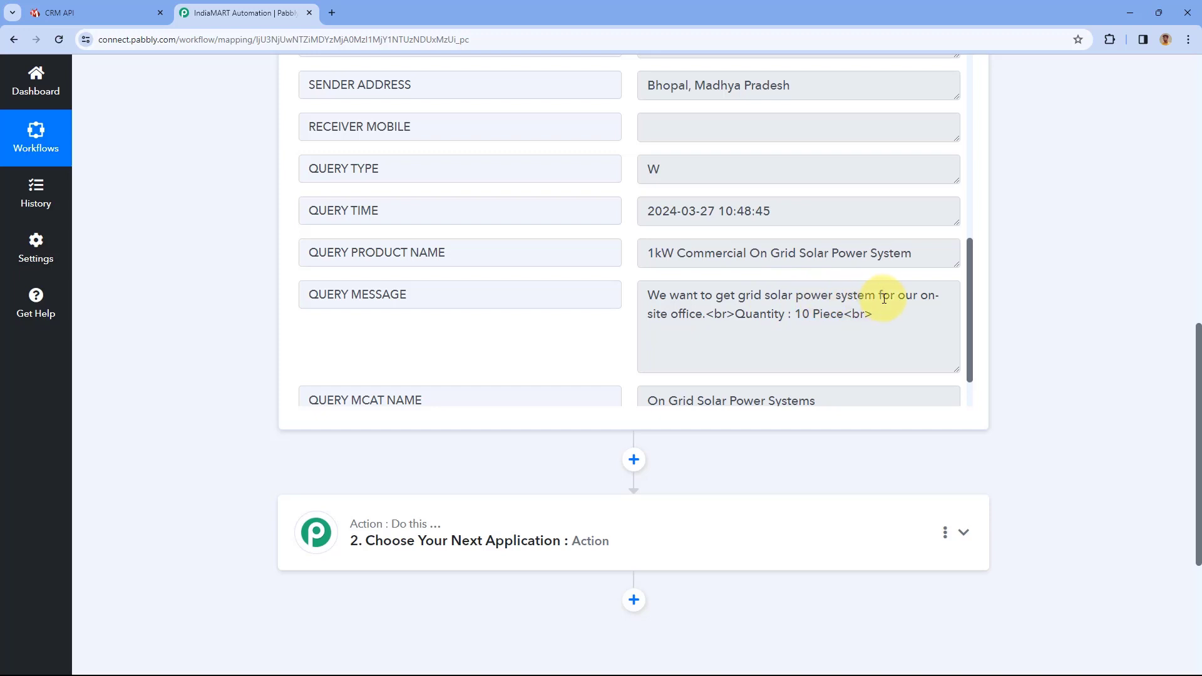
scroll(757, 319, "down", 2)
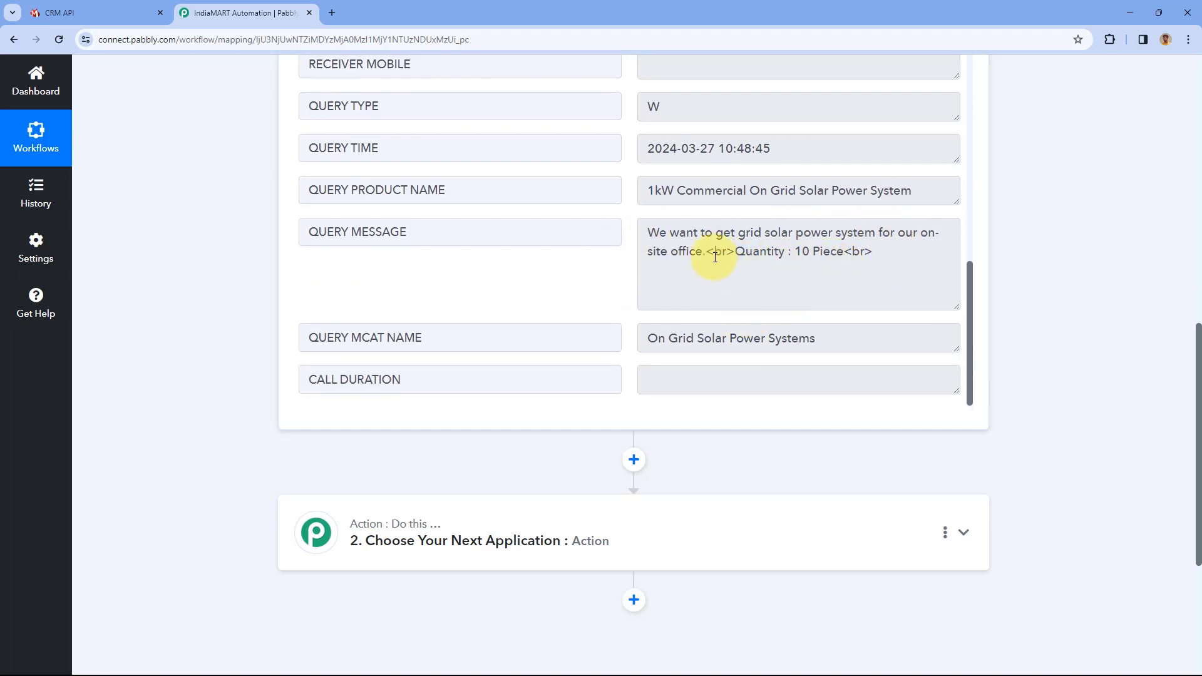
Collapse the IndiaMART New Leads trigger step
scroll(262, 281, "up", 3)
scroll(260, 282, "up", 3)
scroll(622, 461, "up", 6)
scroll(623, 439, "up", 5)
scroll(551, 357, "up", 5)
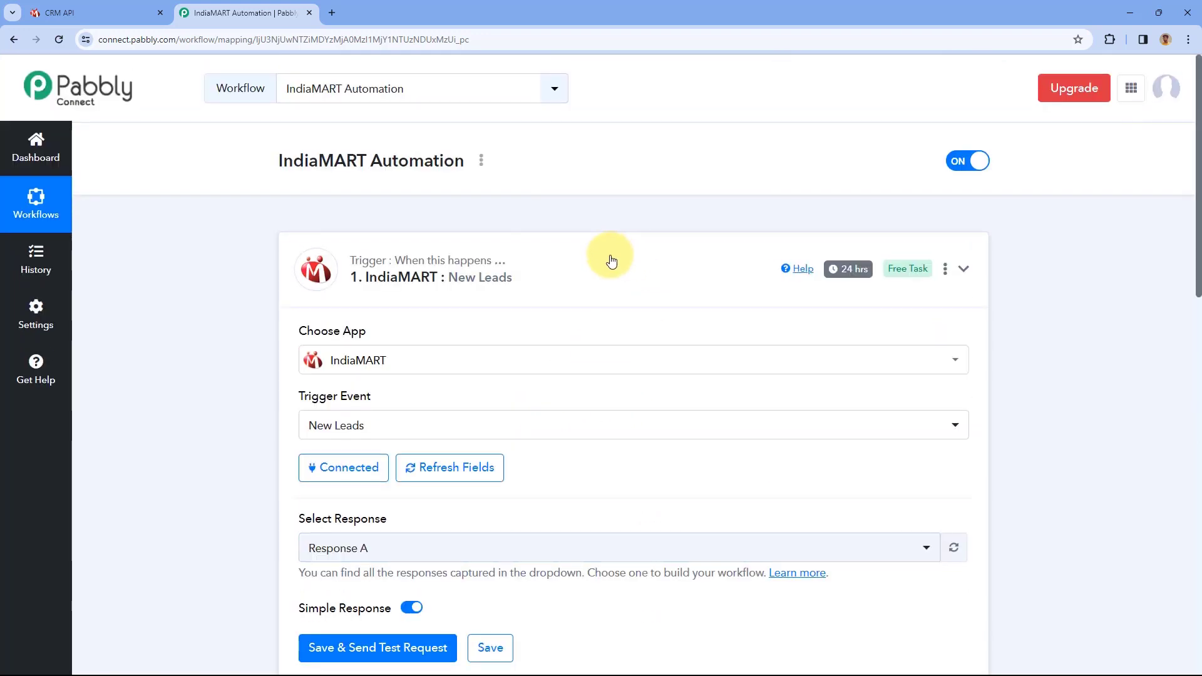
left_click(611, 261)
scroll(246, 222, "down", 1)
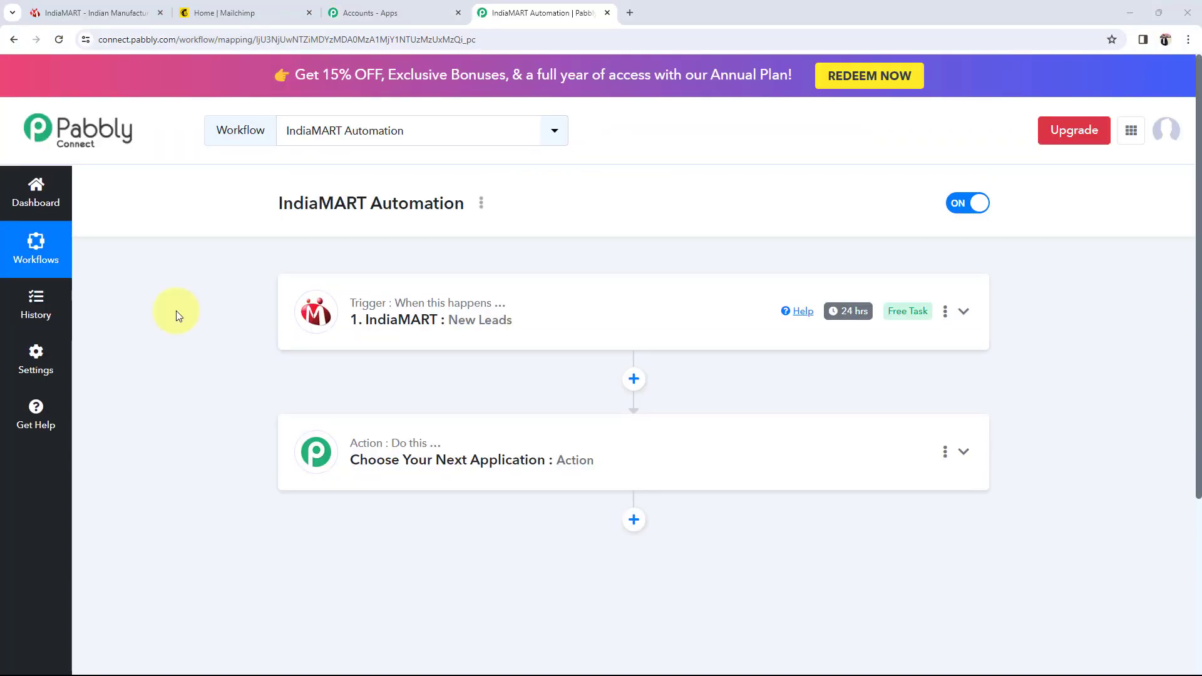
scroll(210, 341, "down", 1)
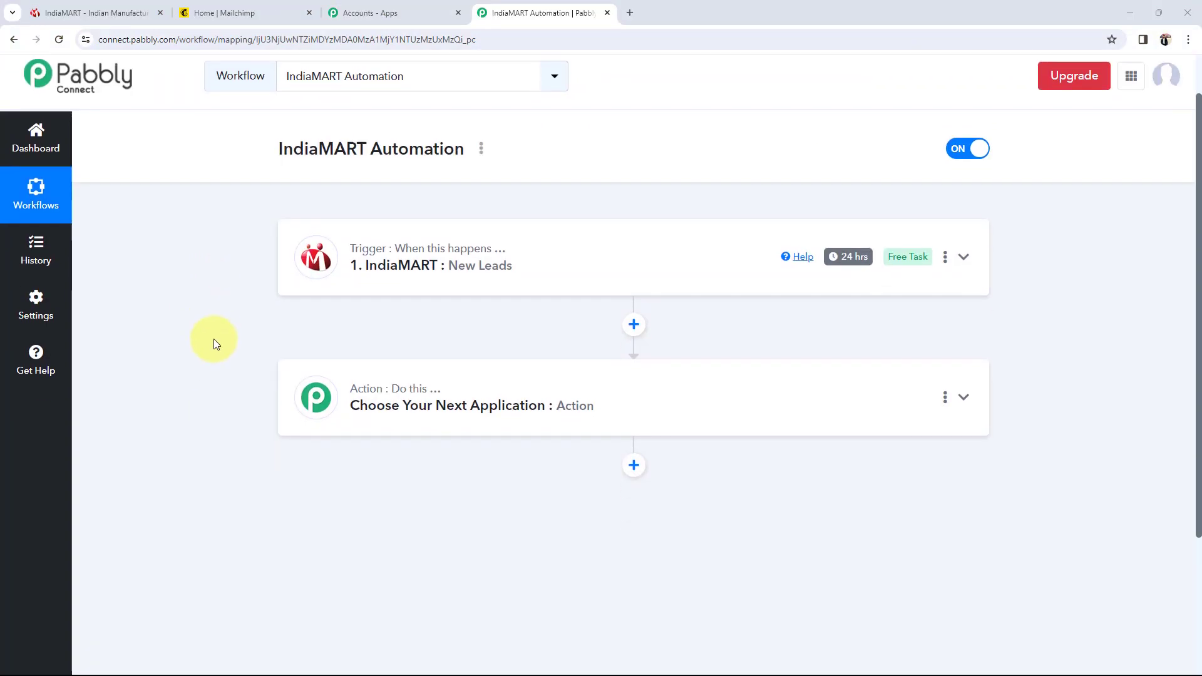
scroll(207, 345, "up", 1)
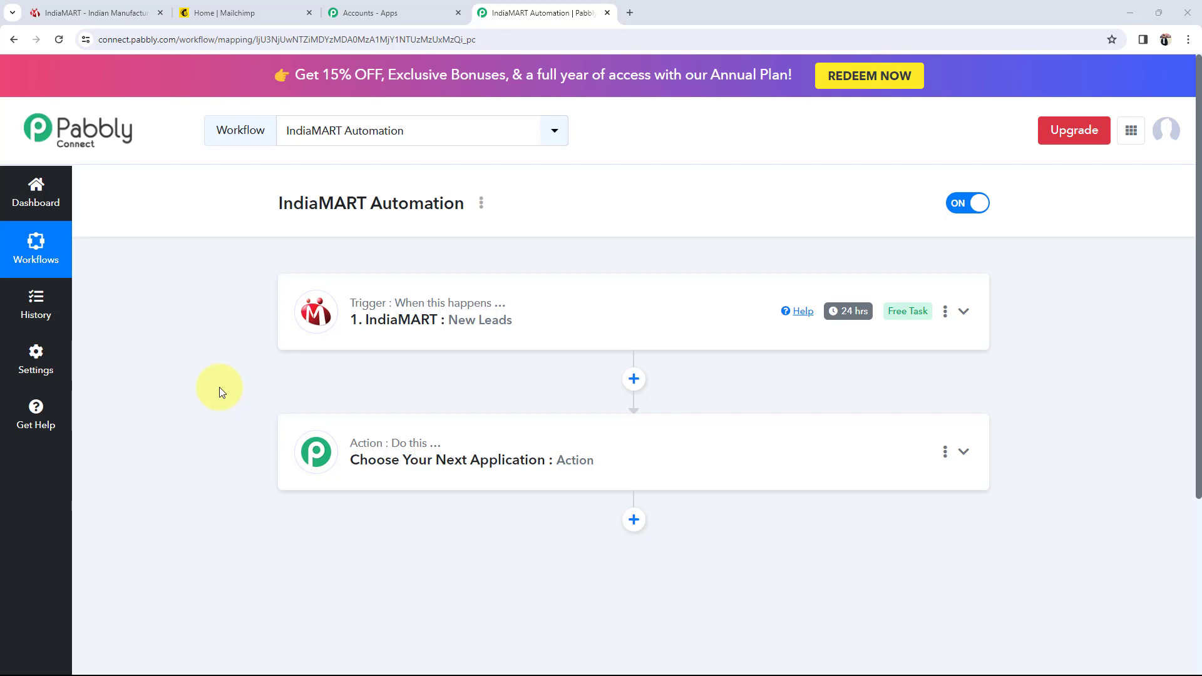
Set the action app to Mailchimp with the Add New Member with Custom Fields event and open its connection settings
left_click(303, 458)
left_click(310, 323)
type("mail")
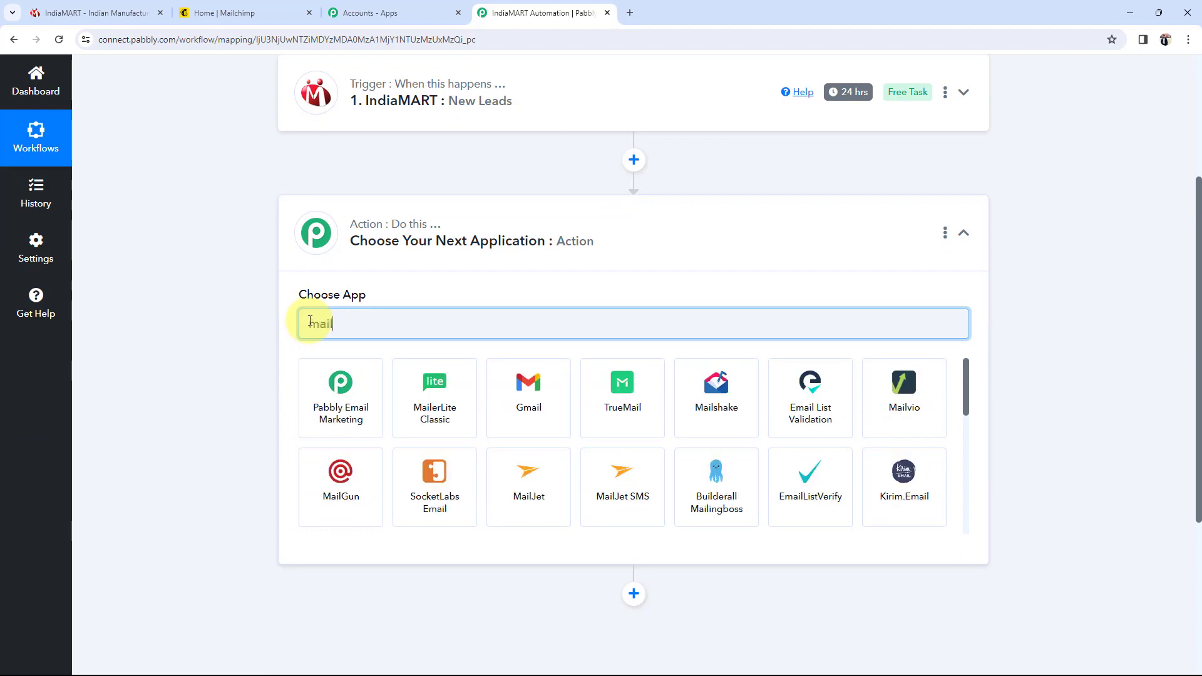
type("c")
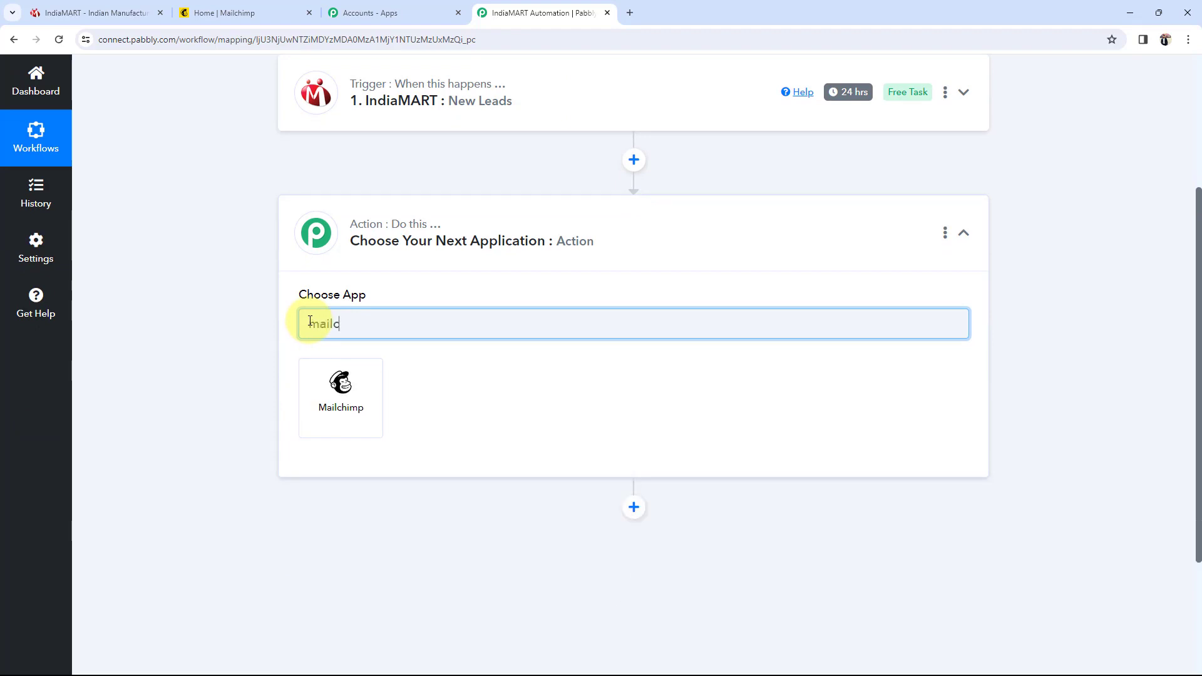
left_click(338, 398)
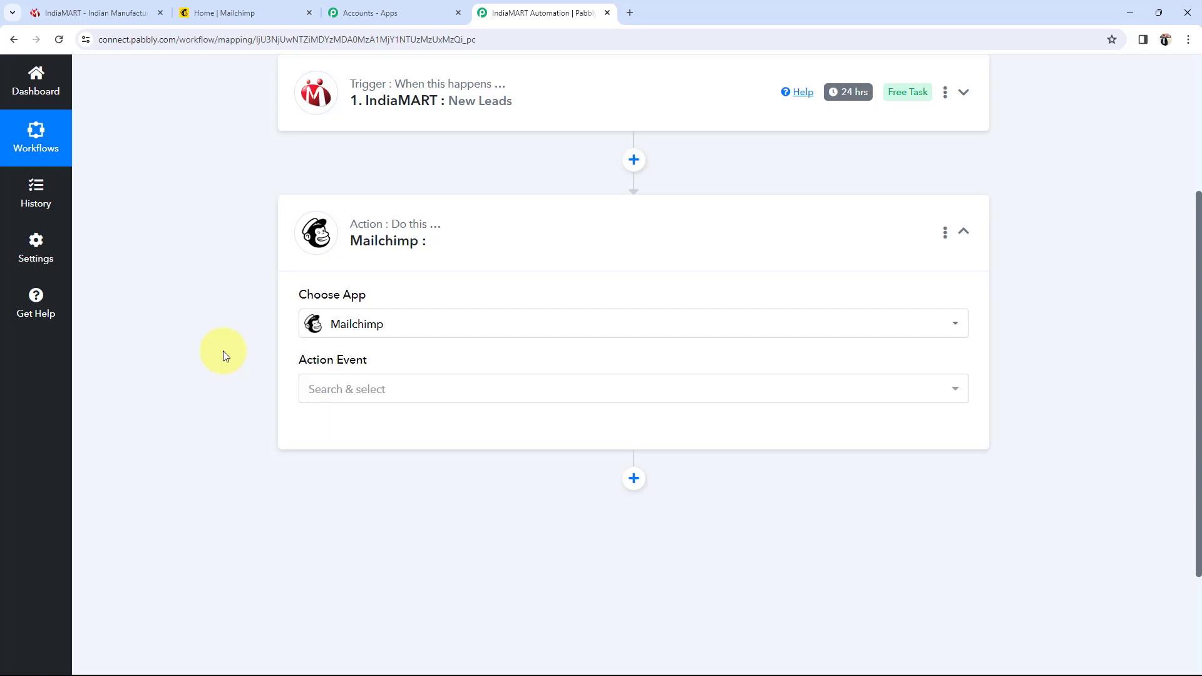
left_click(316, 386)
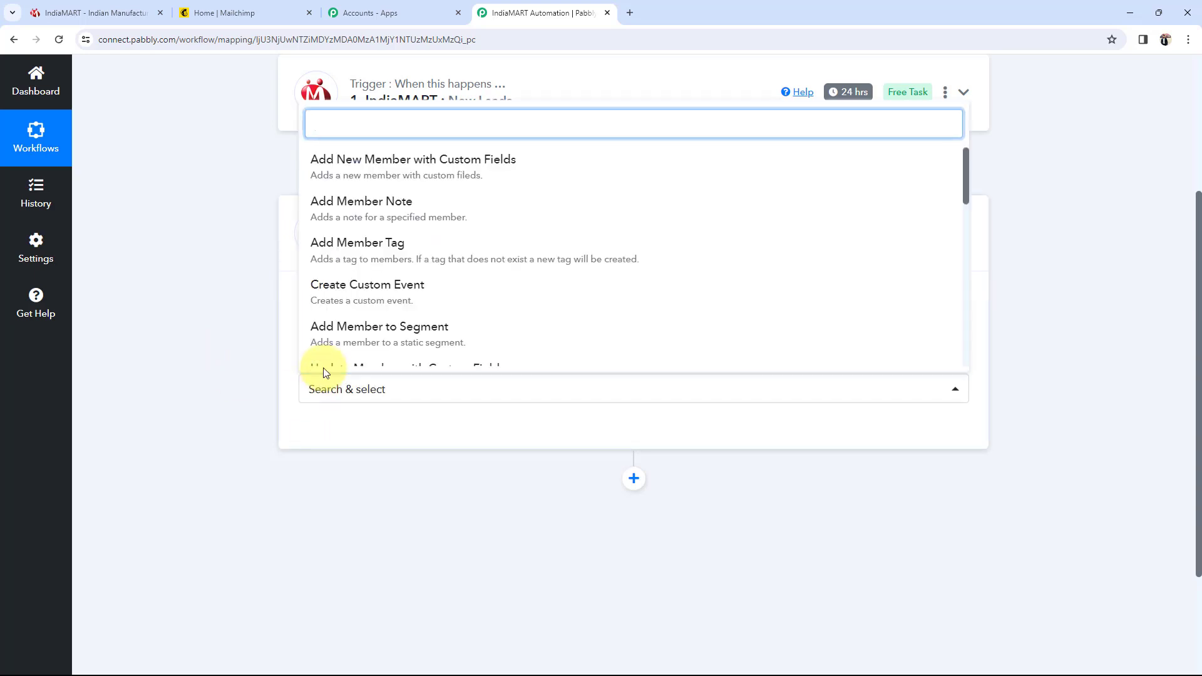
left_click(363, 182)
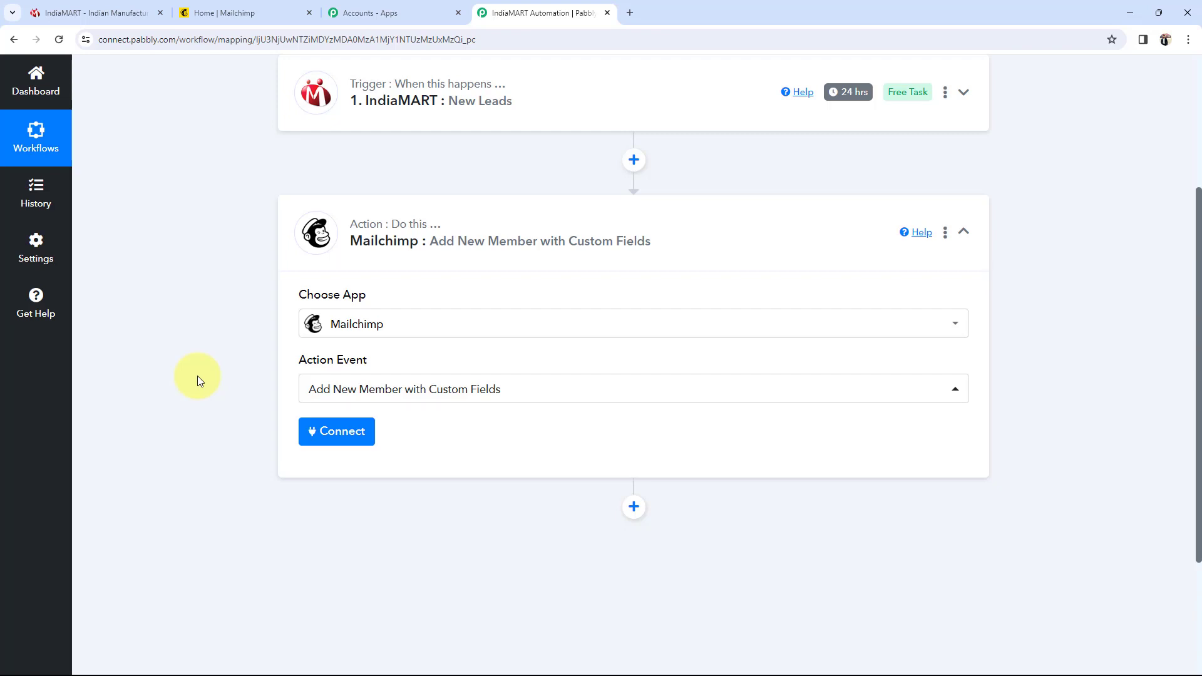
left_click(323, 434)
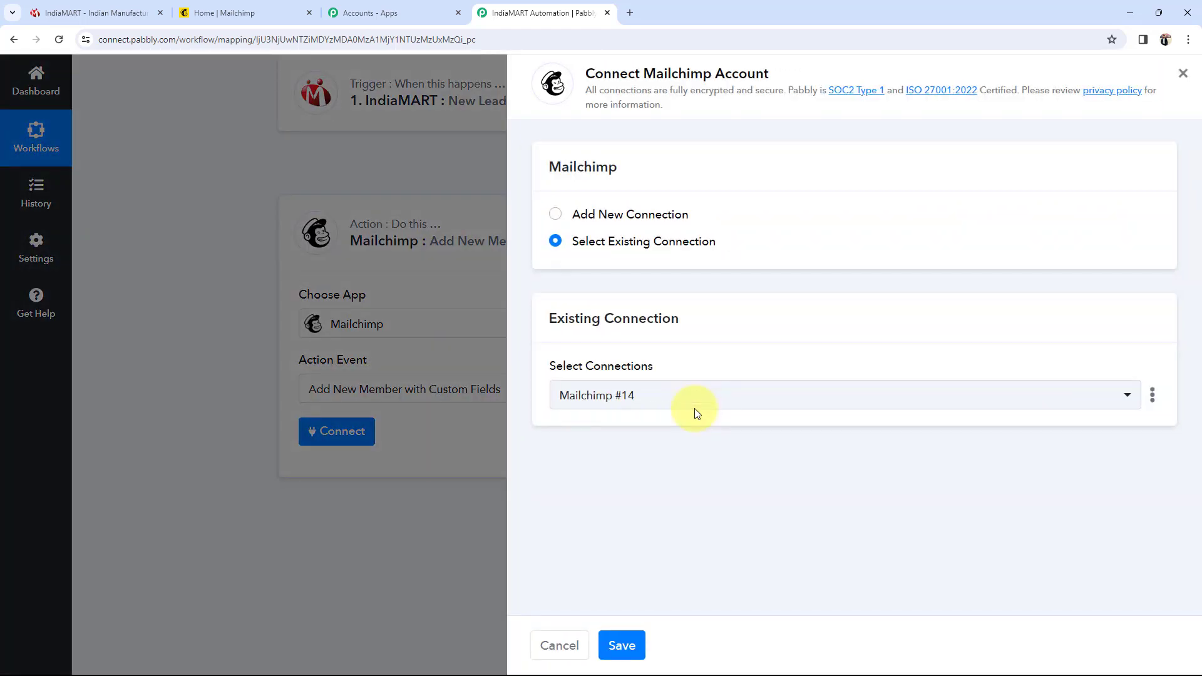
Start a new Mailchimp connection and look through the API keys page of the Mailchimp account profile
left_click(556, 216)
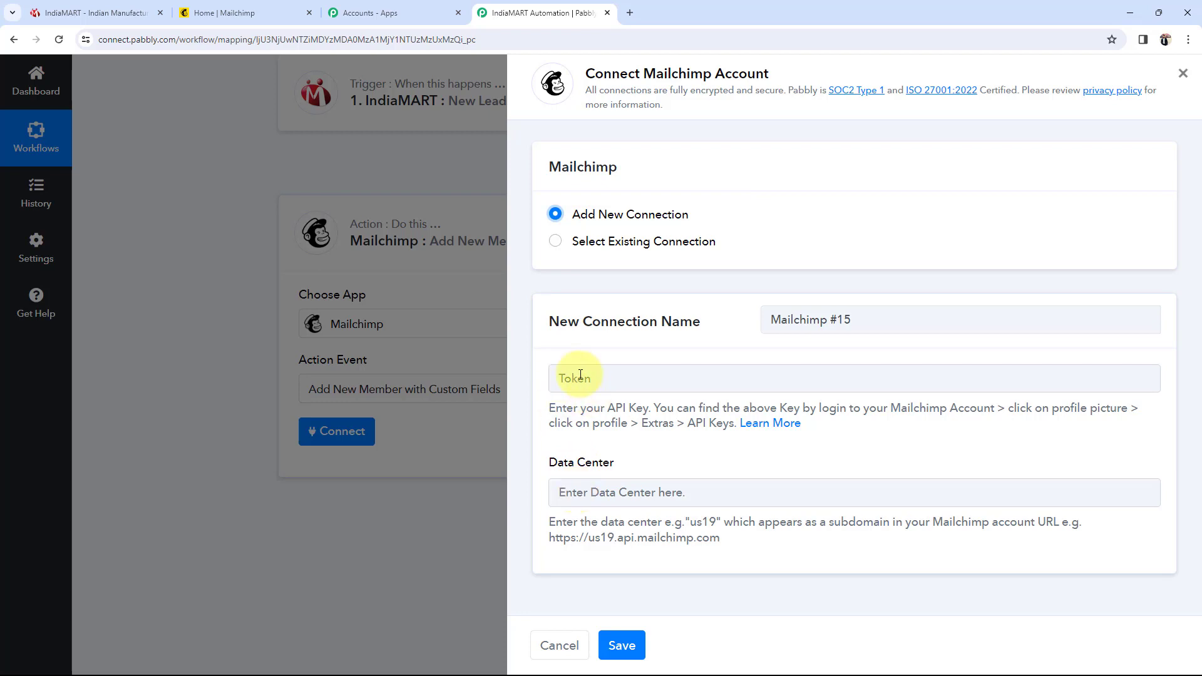
left_click(224, 8)
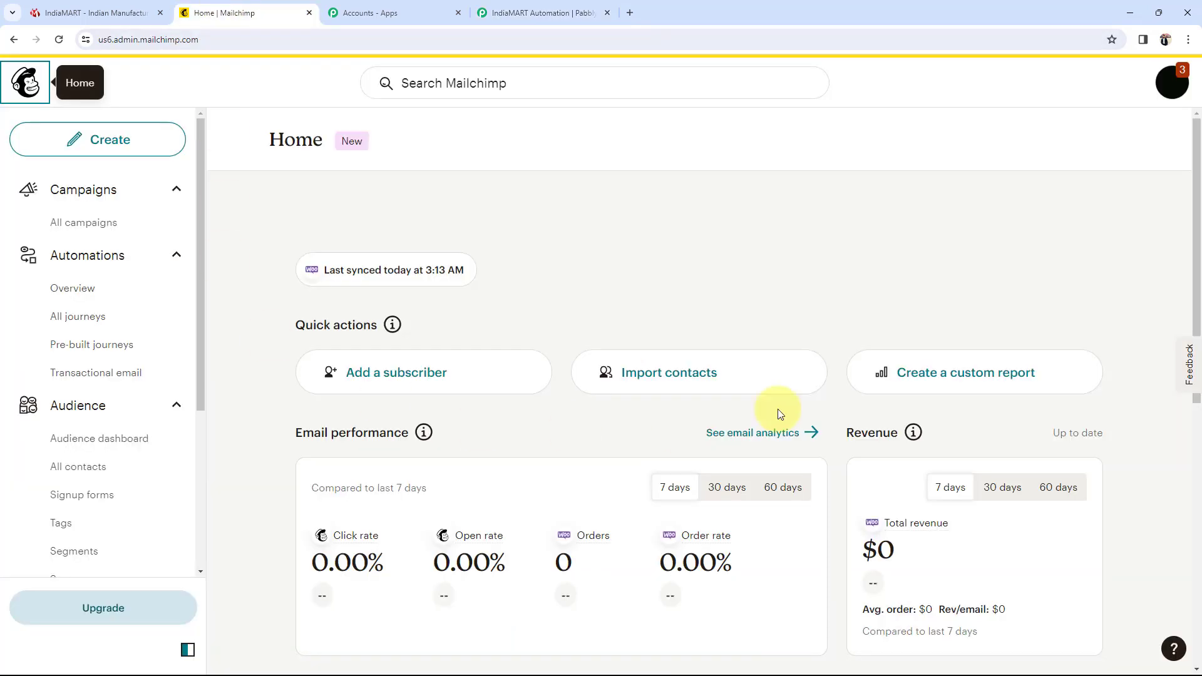
left_click(1170, 86)
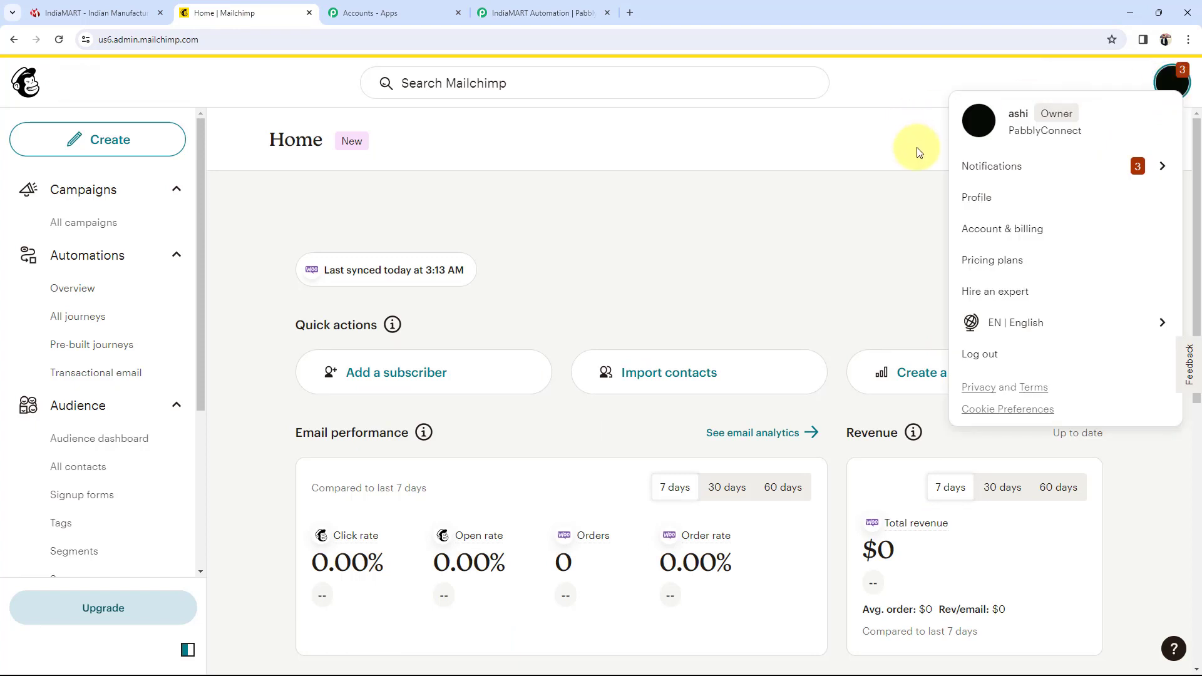
left_click(964, 199)
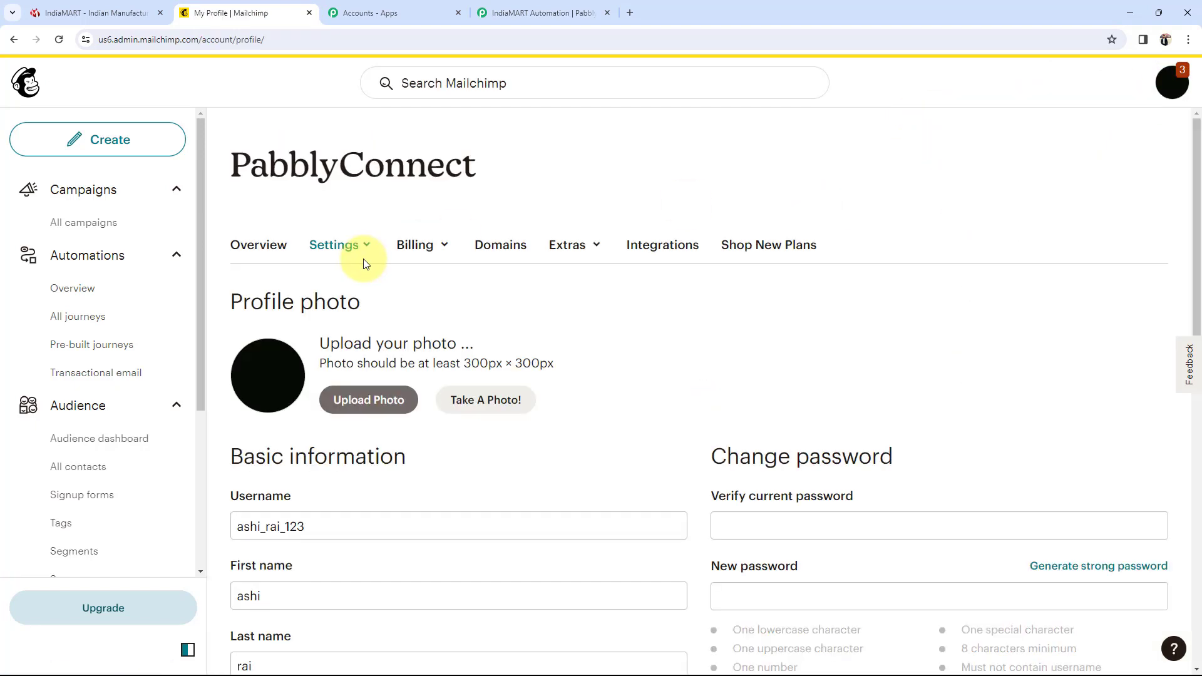
left_click(588, 246)
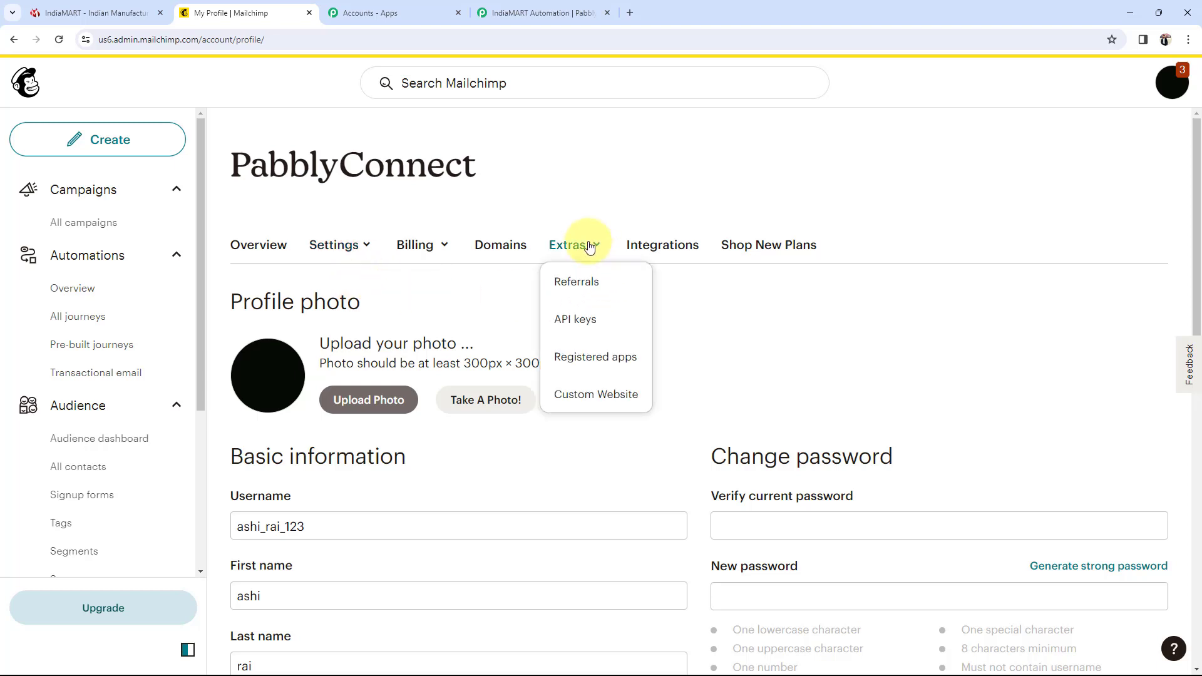
left_click(577, 318)
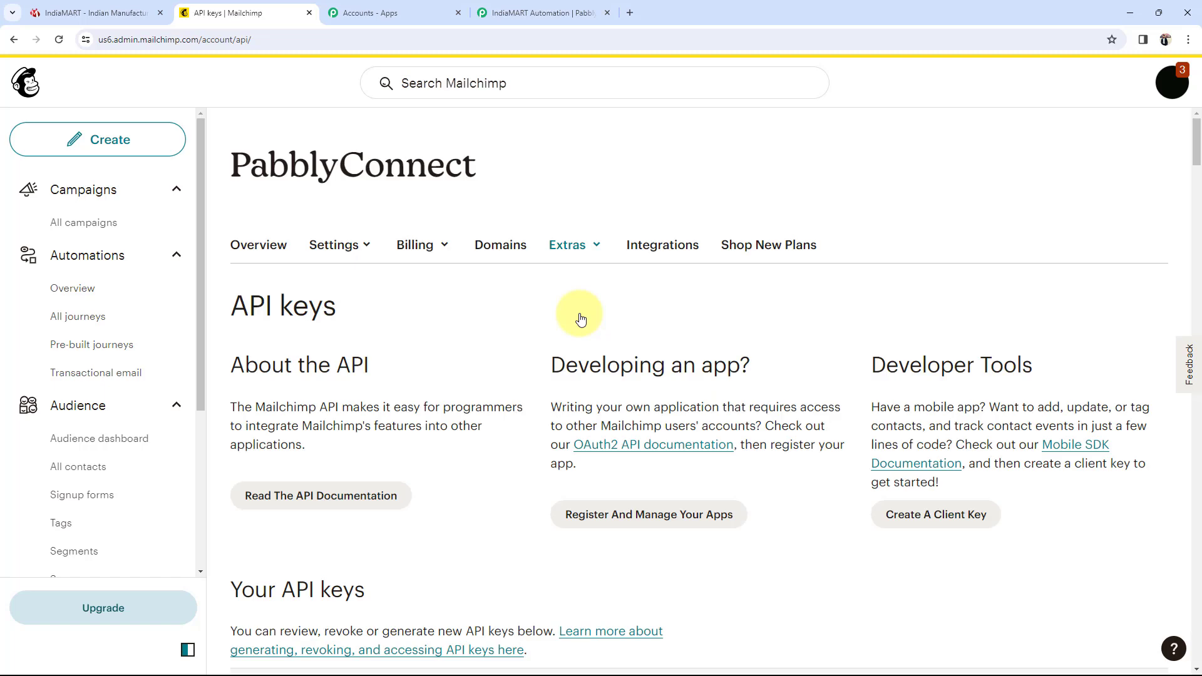
scroll(283, 457, "down", 3)
scroll(283, 456, "down", 20)
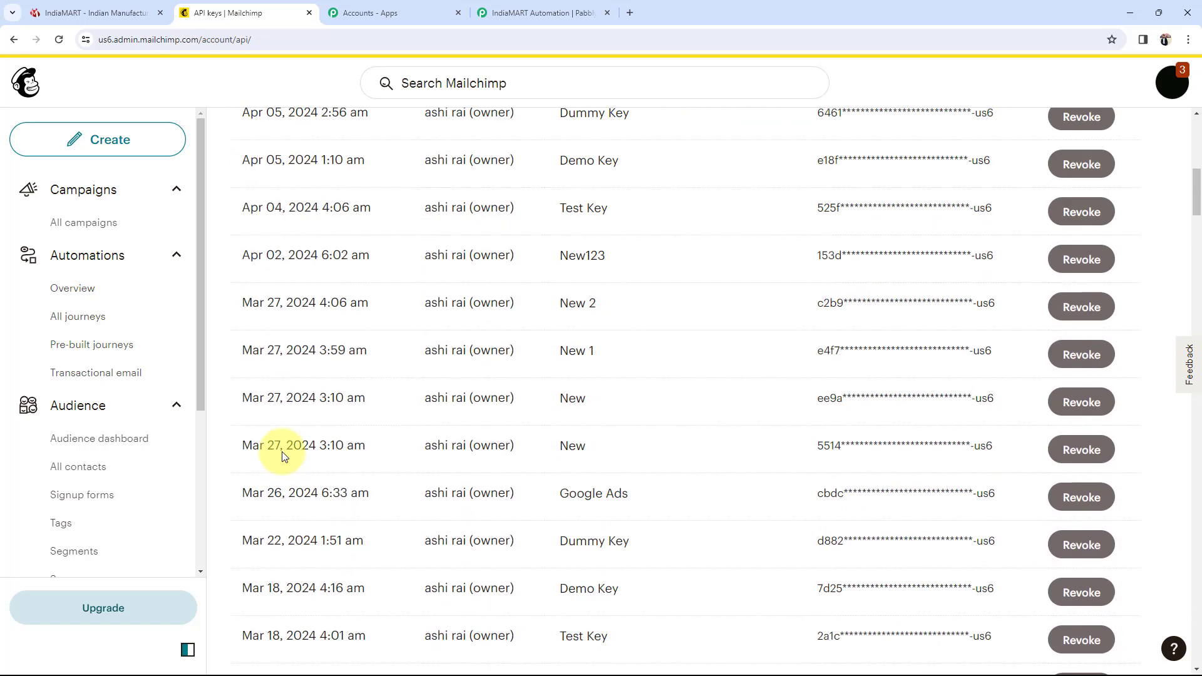
scroll(413, 432, "down", 20)
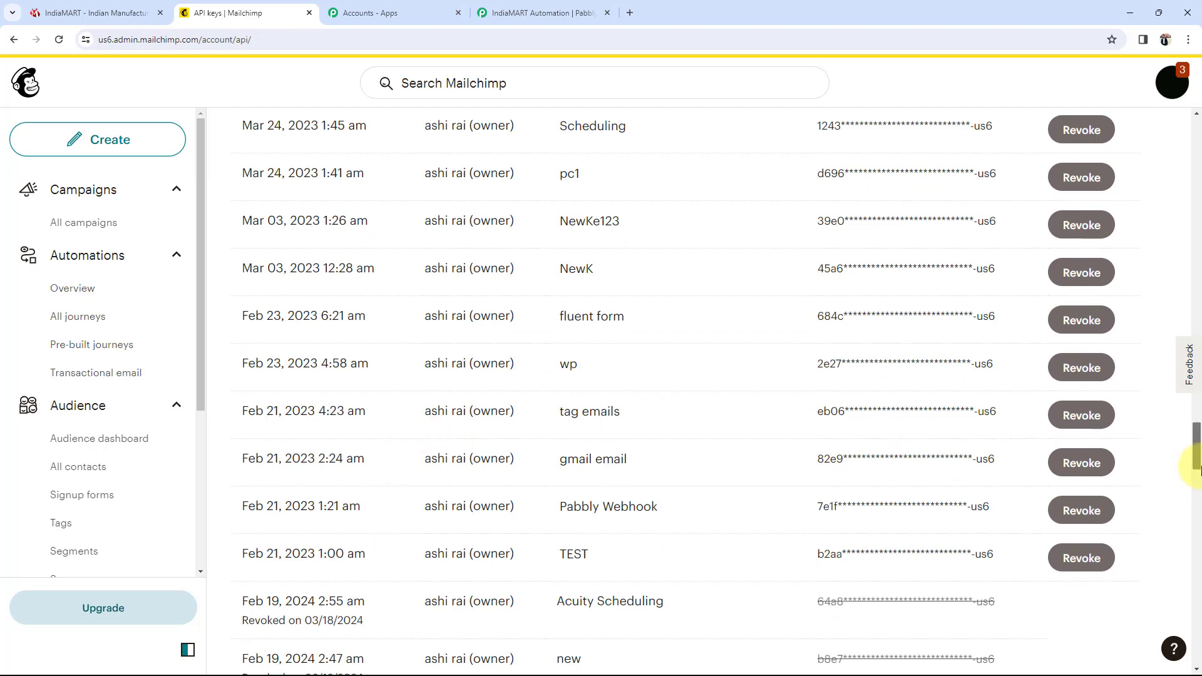
scroll(1197, 466, "down", 5)
Back in Pabbly Connect, examine the Data Center field and the subdomain in its example Mailchimp URL
left_click(542, 13)
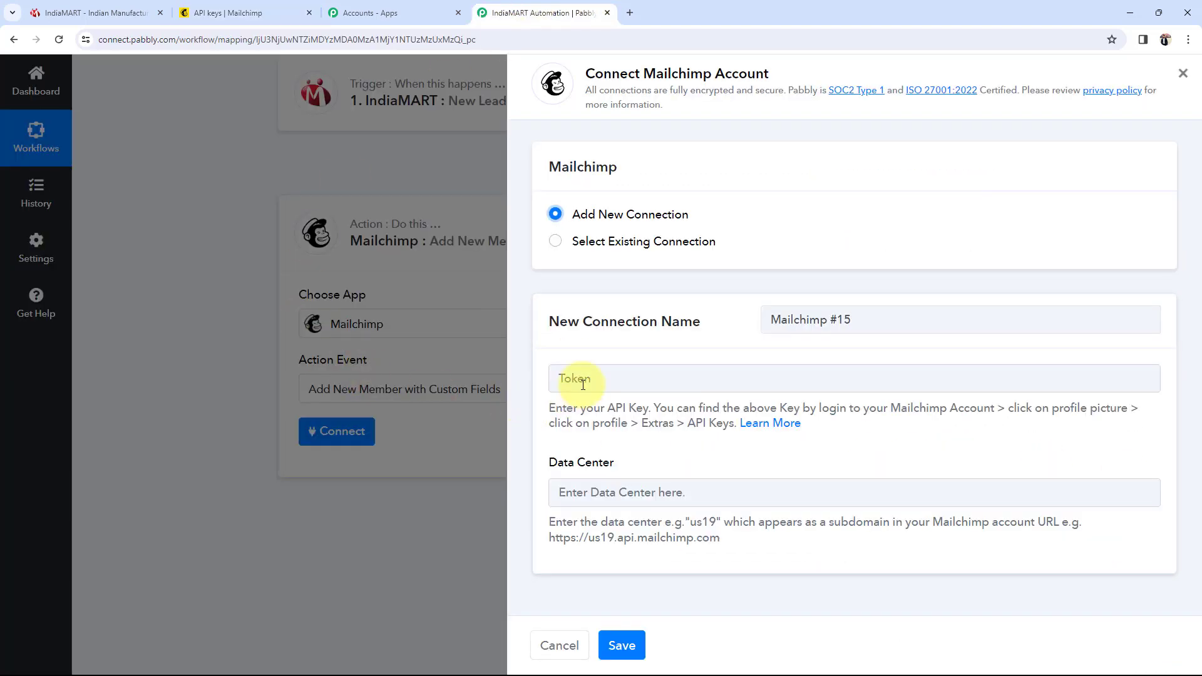
left_click_drag(546, 460, 613, 464)
left_click(613, 560)
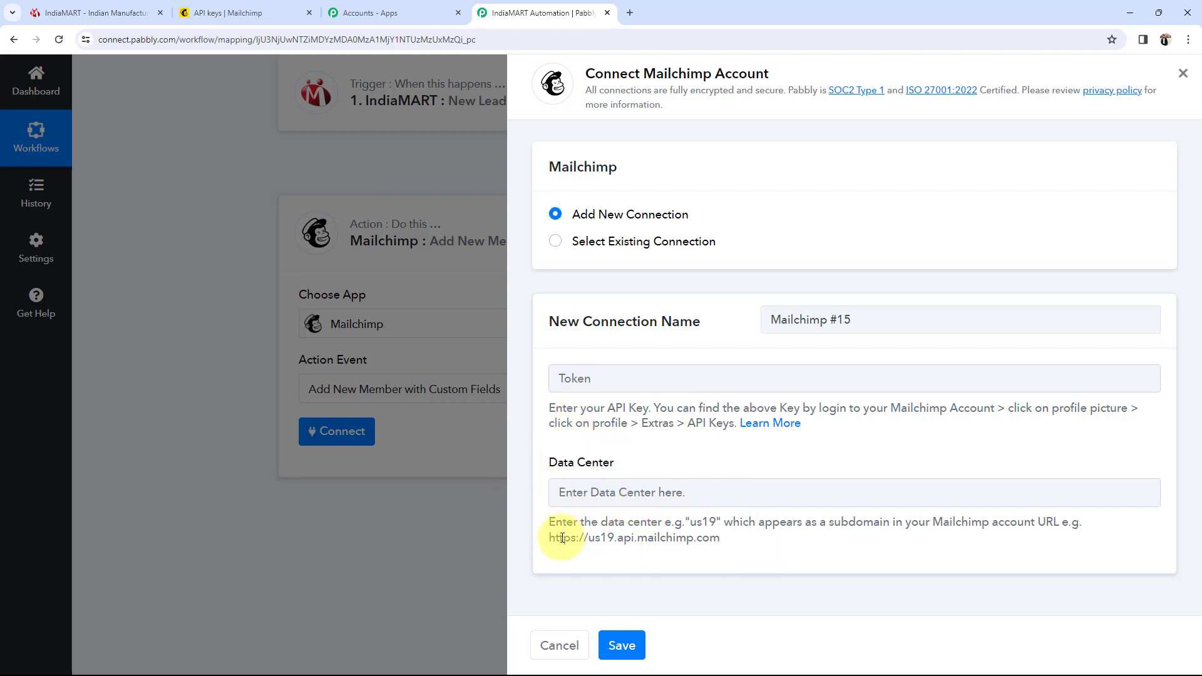
left_click_drag(550, 540, 737, 539)
left_click(591, 534)
left_click_drag(590, 540, 614, 537)
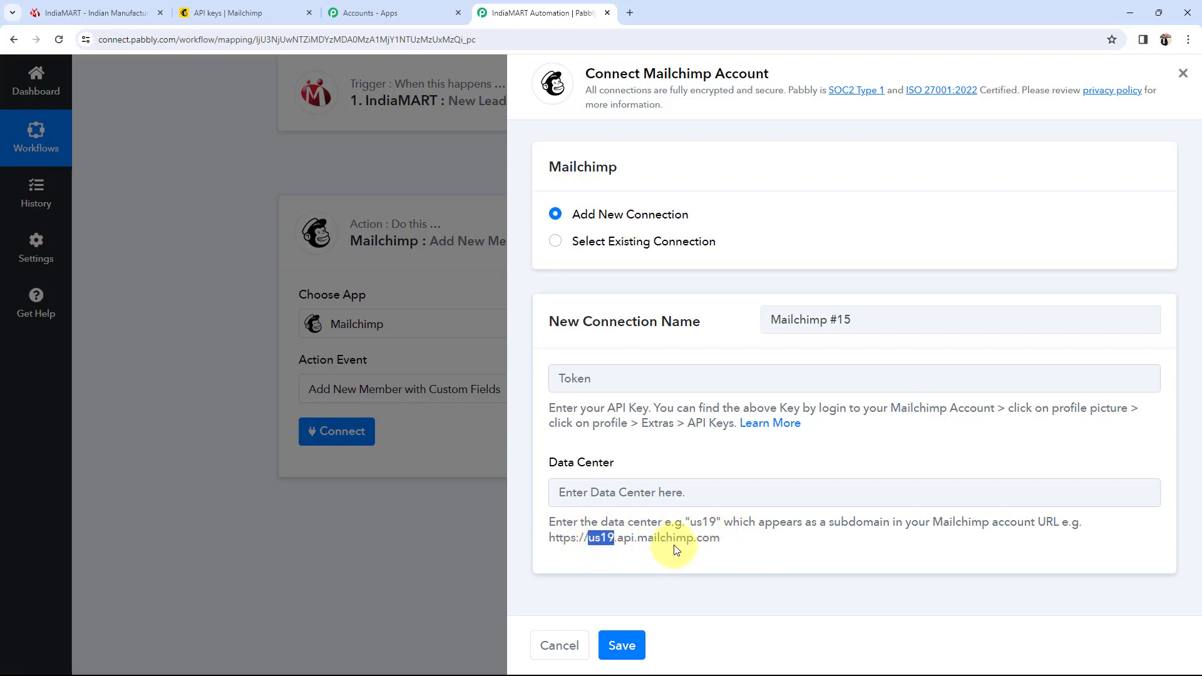
Take the data center from the Mailchimp account URL and enter us6 as the new connection's Data Center in Pabbly Connect
left_click(224, 11)
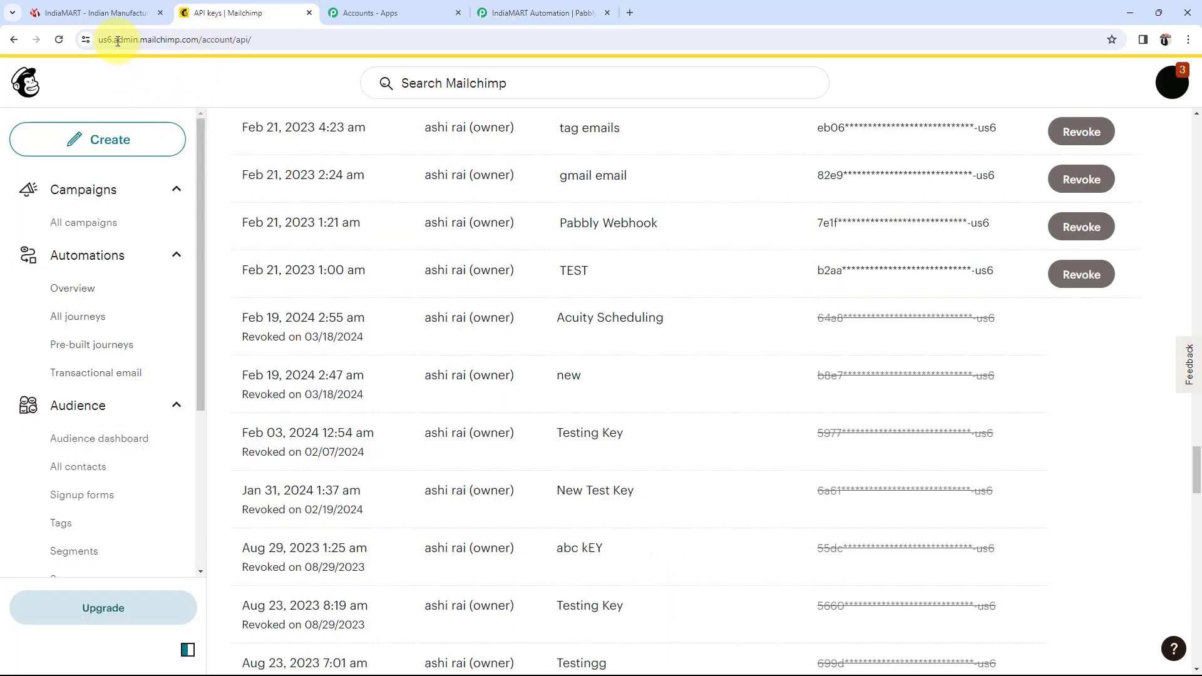
double_click(154, 40)
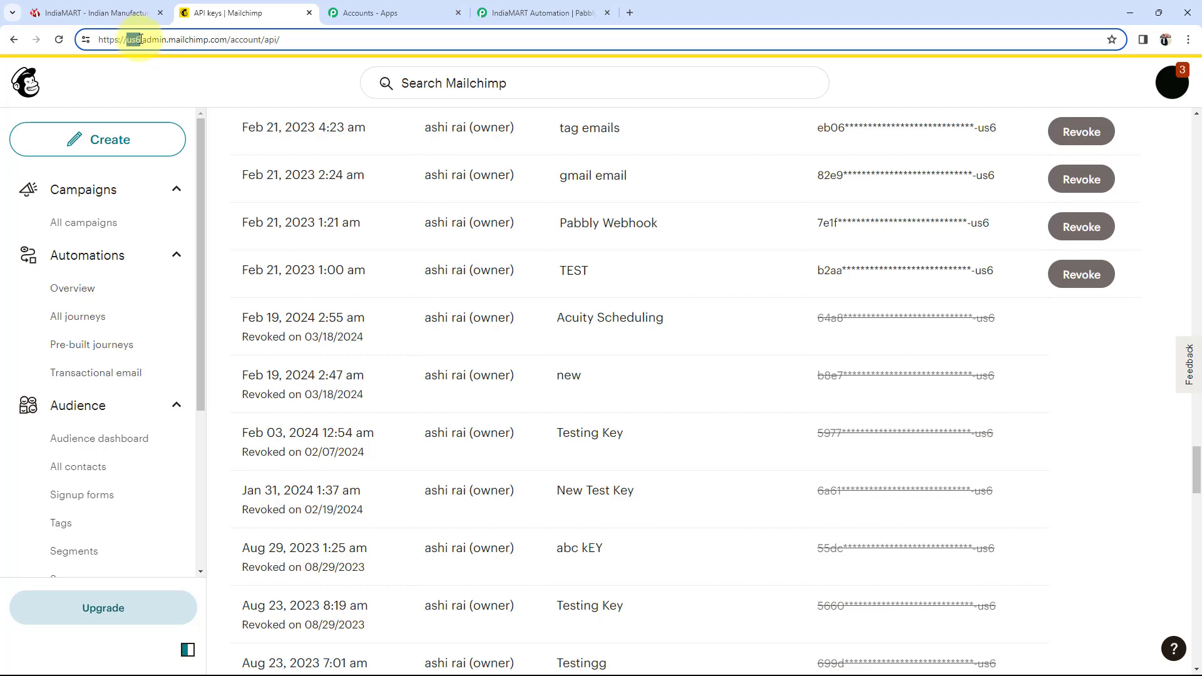
left_click(482, 8)
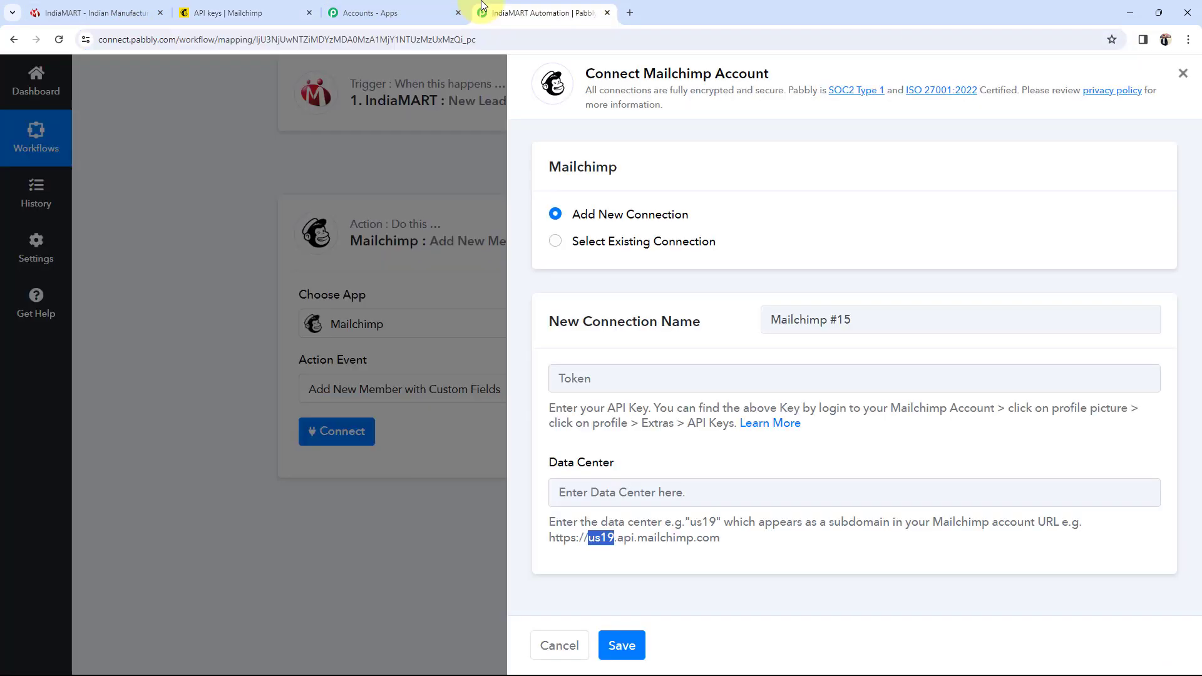
left_click(578, 502)
type("us6")
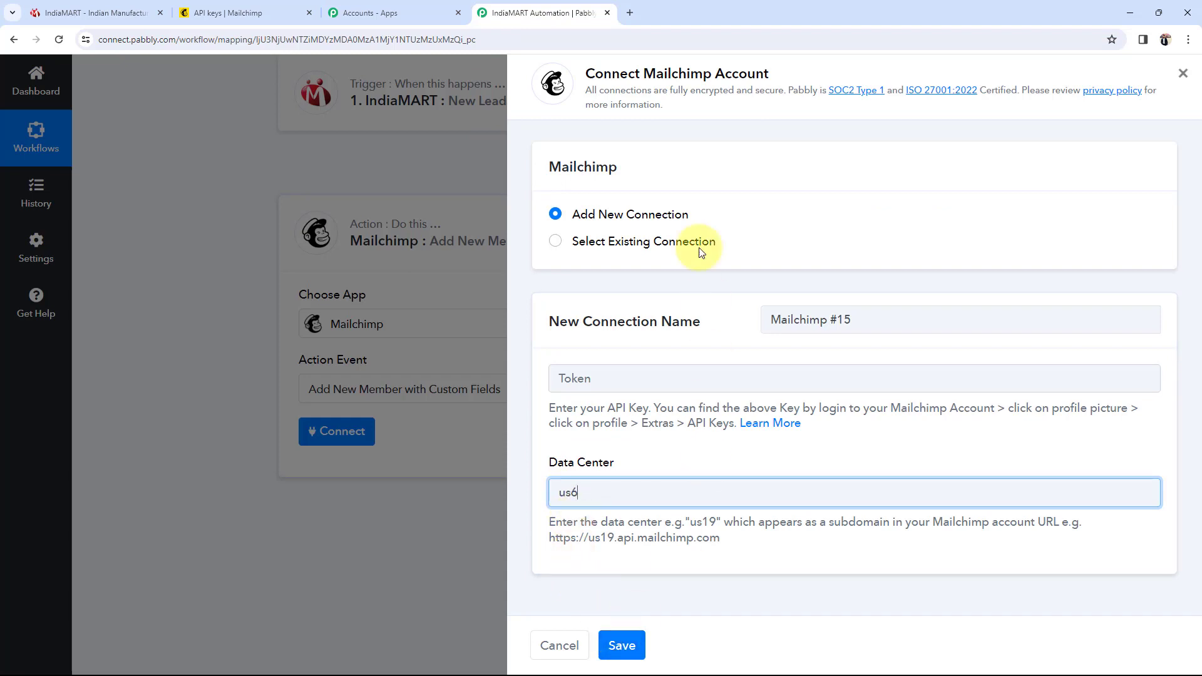
Switch to the existing connection Mailchimp #14 and save it for the Mailchimp action
left_click_drag(644, 74, 768, 73)
left_click(730, 154)
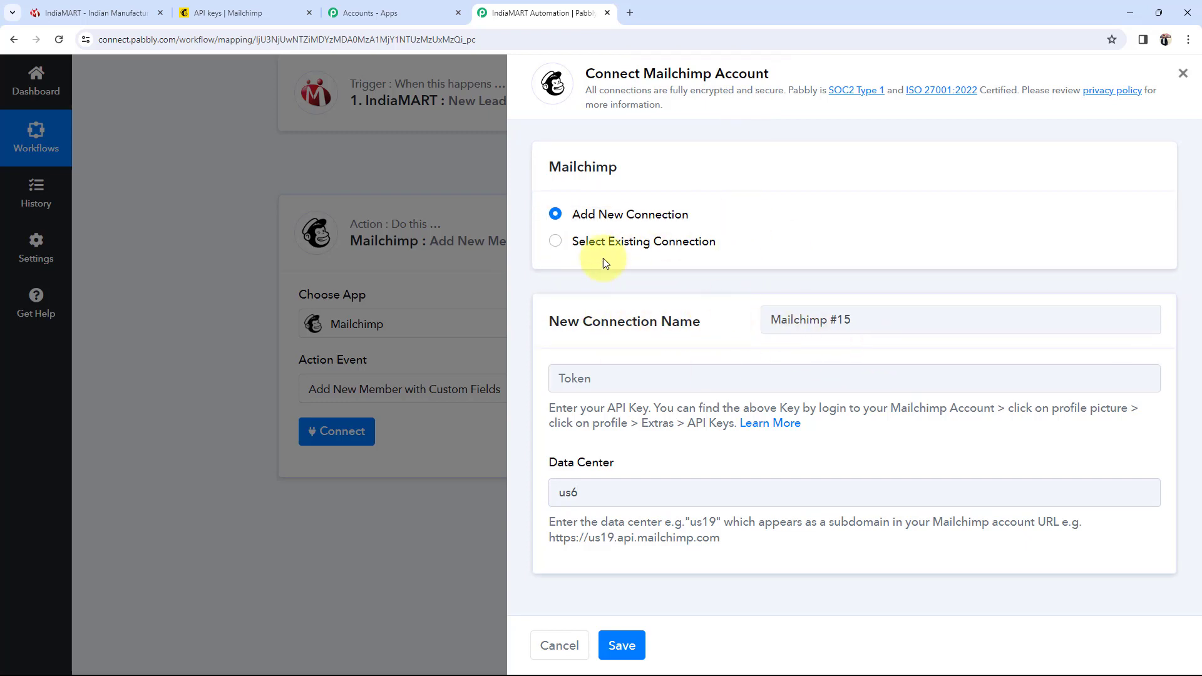
left_click(557, 241)
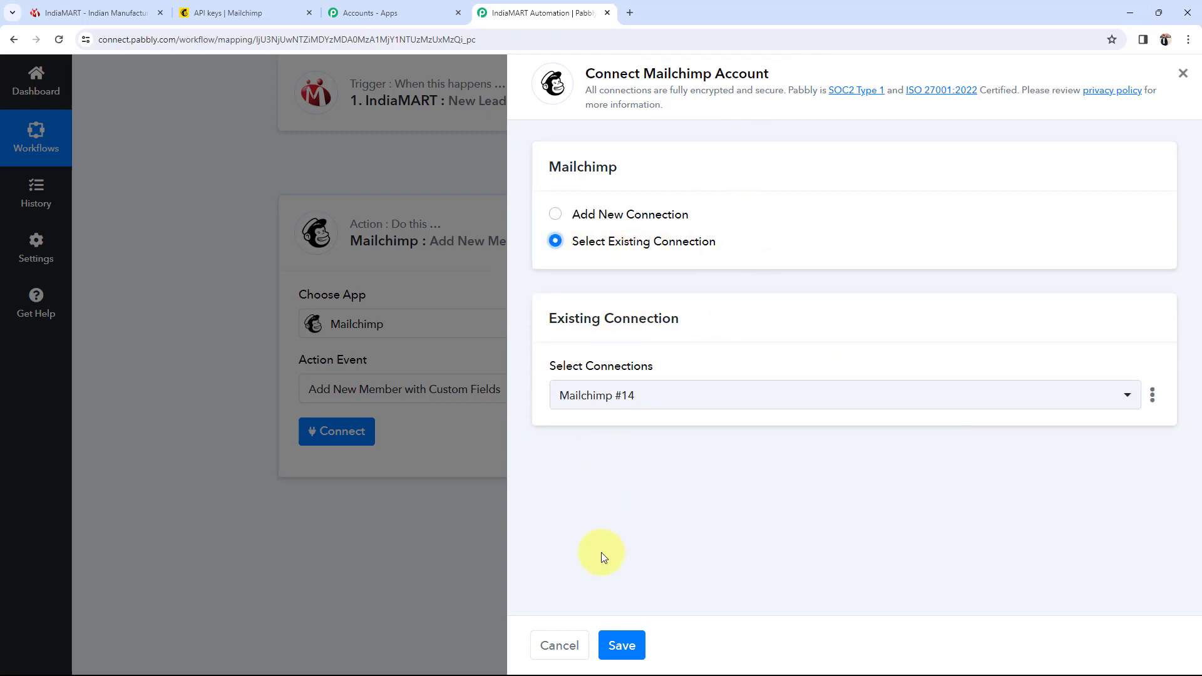
left_click(622, 646)
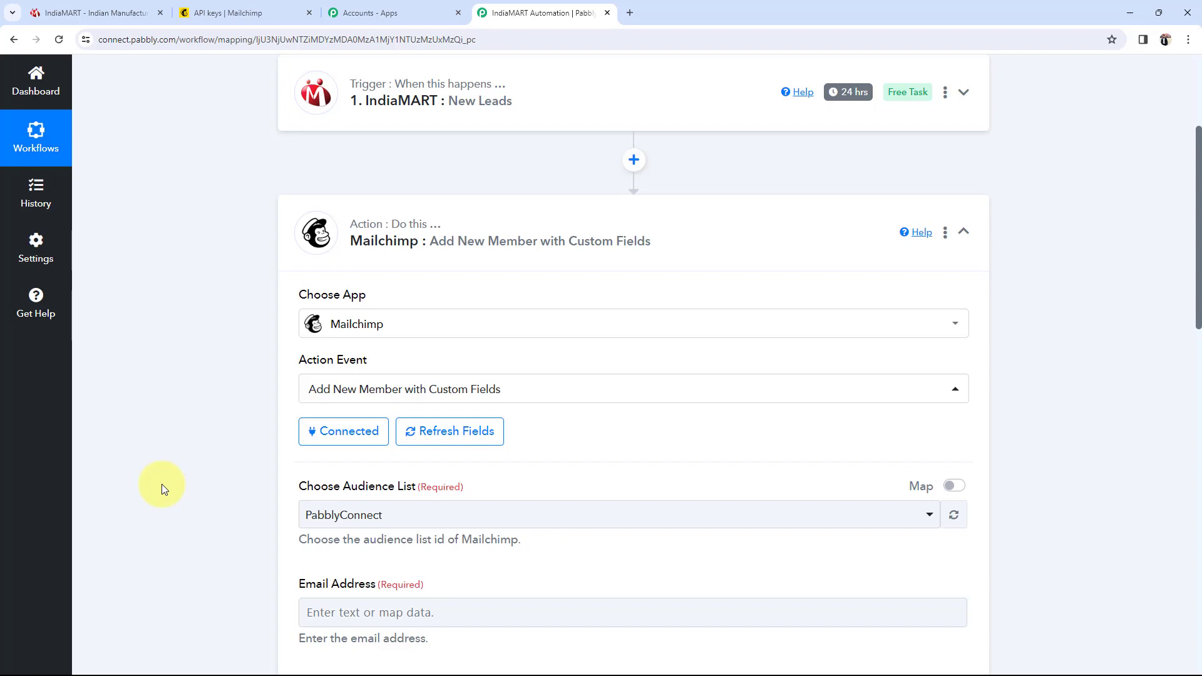
Choose PabblyConnect as the audience list in the Mailchimp action
scroll(162, 483, "down", 5)
left_click_drag(298, 174, 395, 182)
left_click(376, 198)
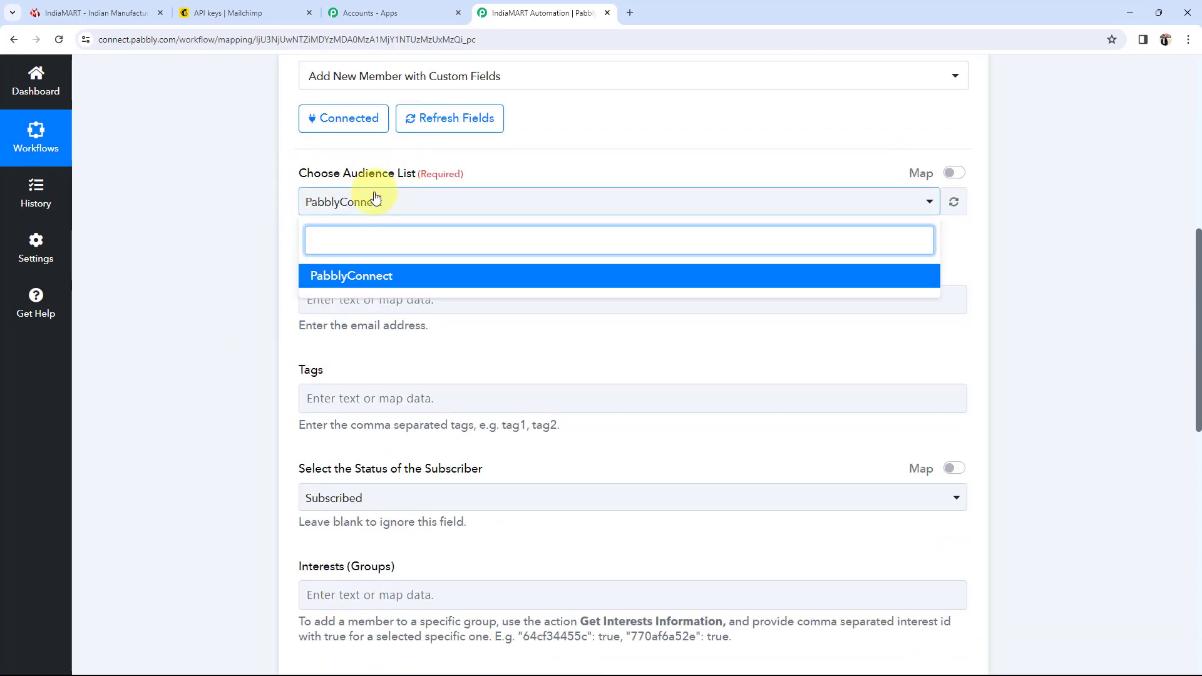
left_click(325, 278)
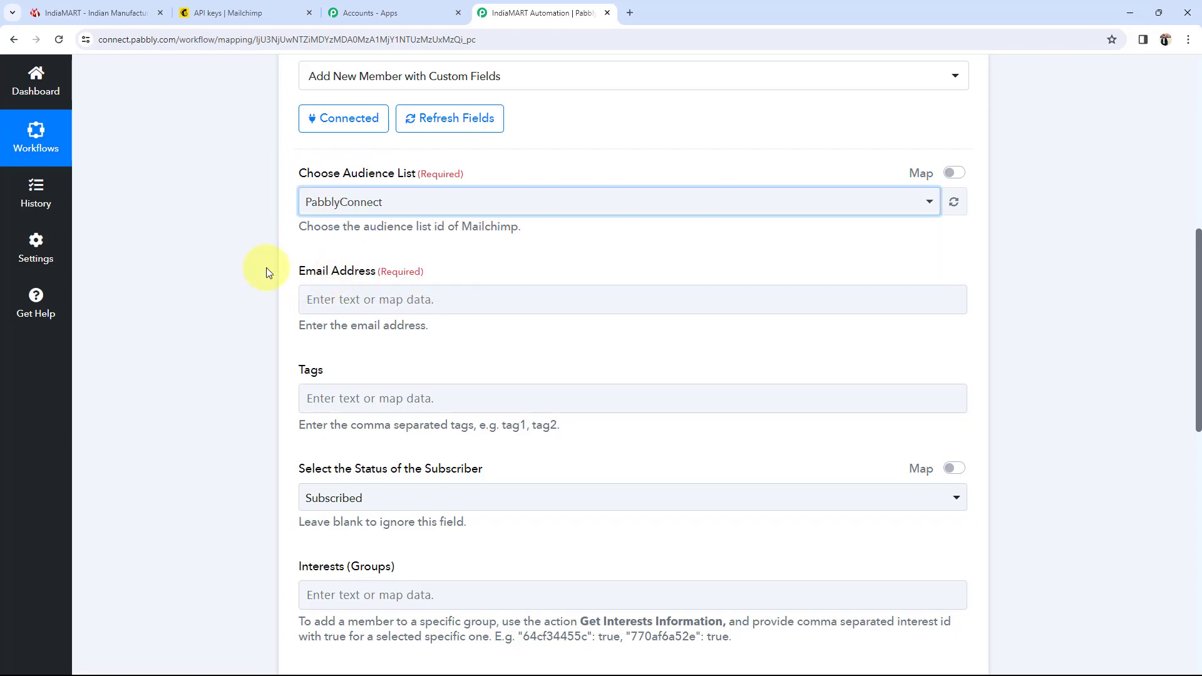
scroll(236, 257, "up", 2)
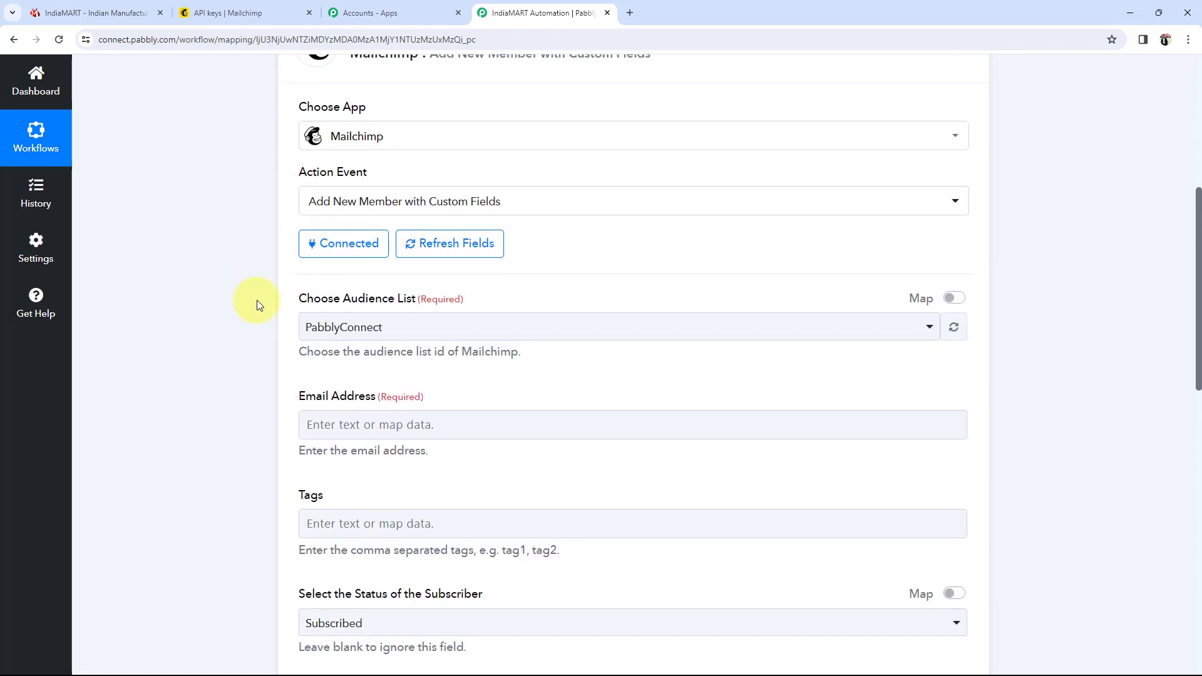
Examine the remaining Mailchimp member fields, from Email Address to First Name, Last Name and Mobile Number
scroll(257, 305, "down", 2)
scroll(226, 276, "down", 2)
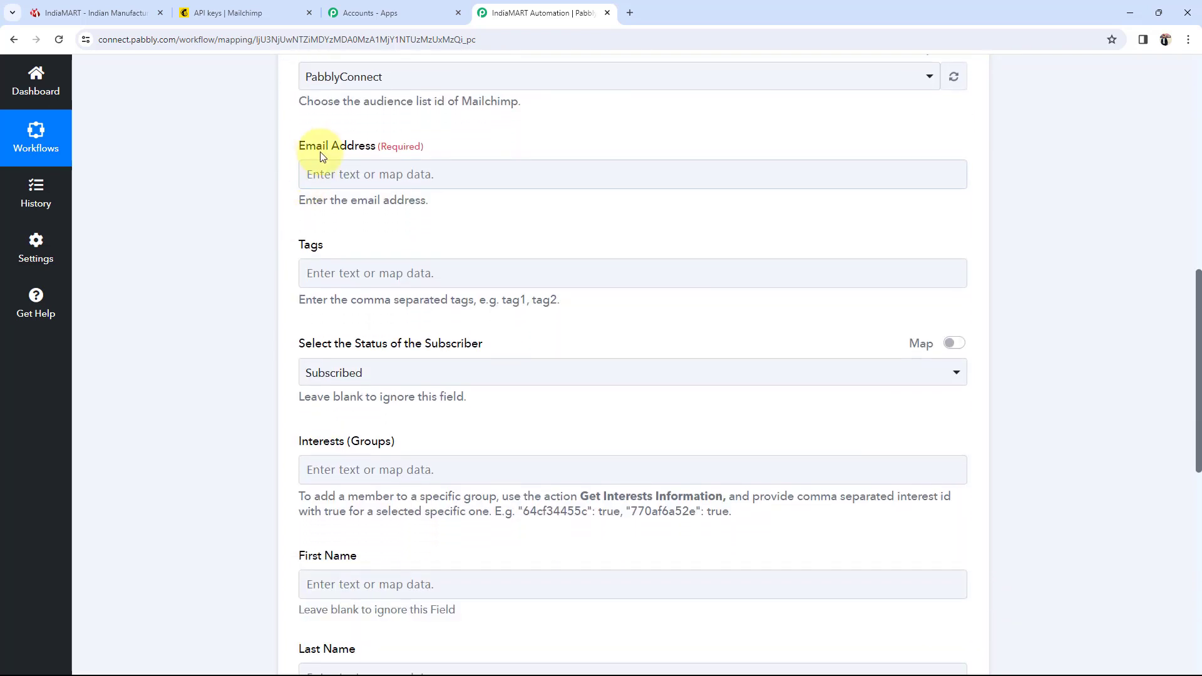
left_click_drag(291, 147, 404, 137)
left_click(269, 210)
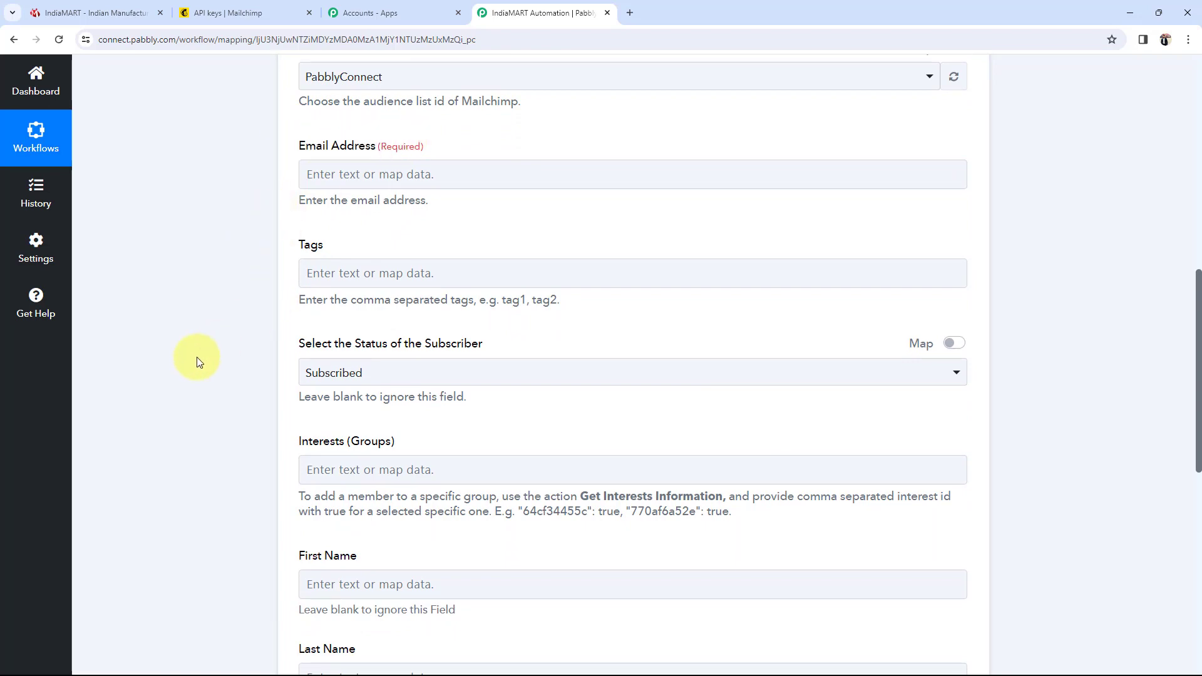
scroll(196, 357, "down", 4)
scroll(197, 357, "up", 6)
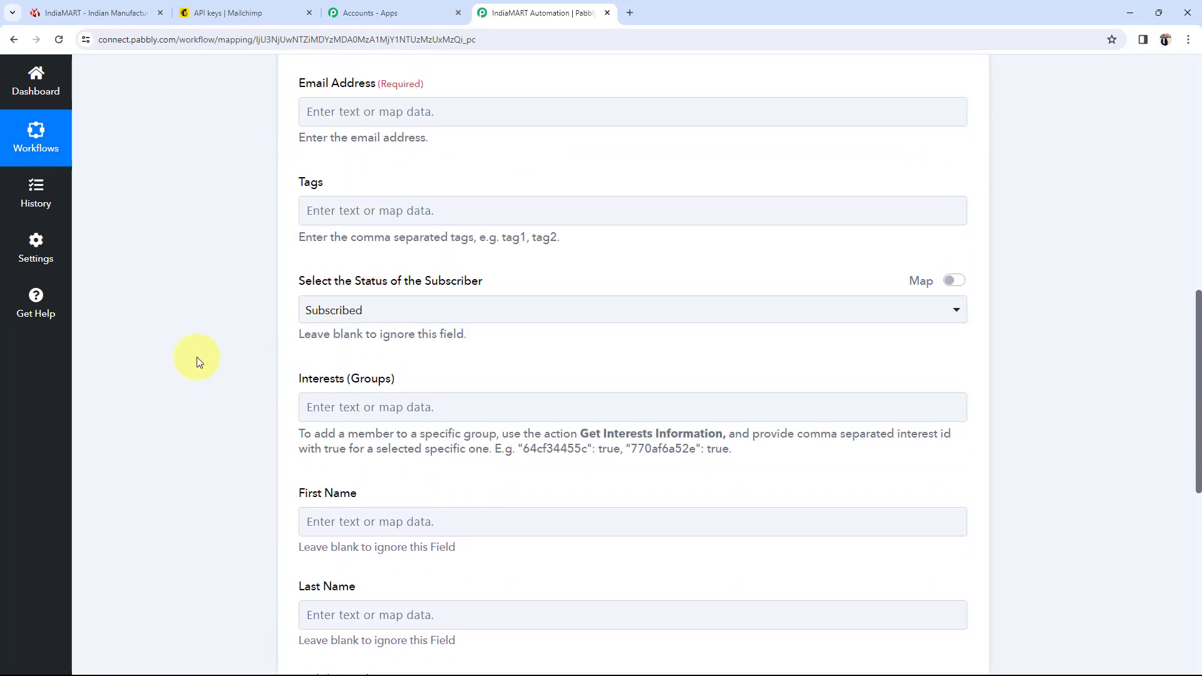
scroll(196, 357, "down", 6)
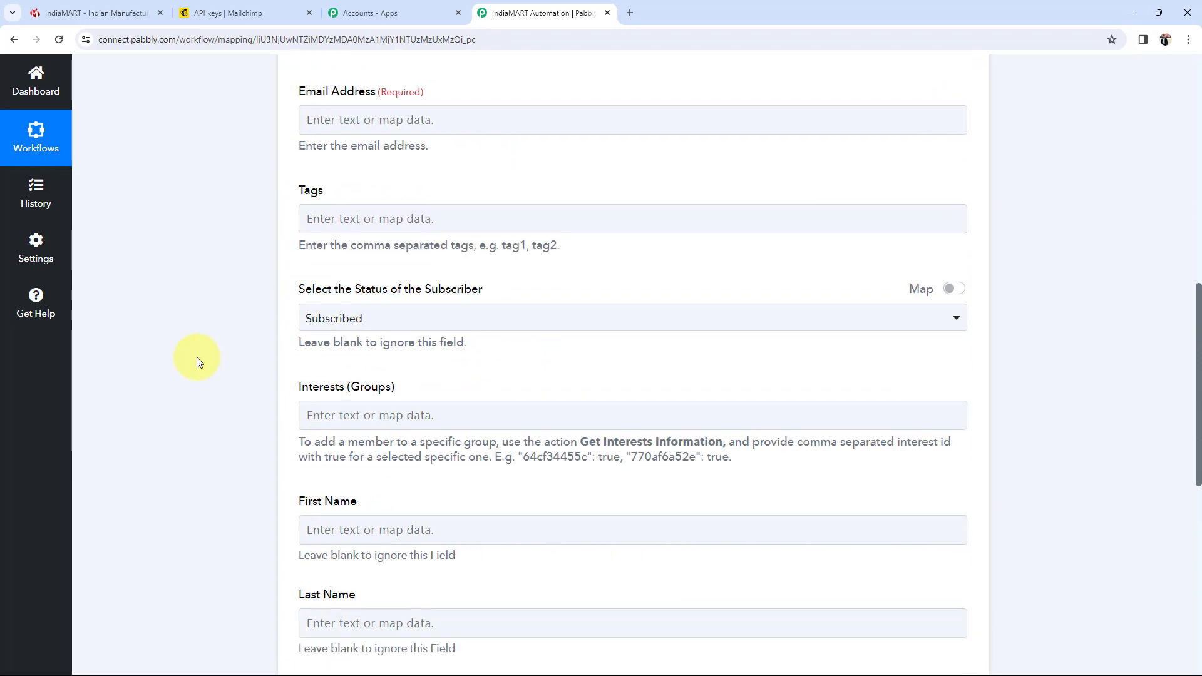
left_click_drag(297, 307, 335, 308)
left_click_drag(298, 399, 361, 401)
left_click(189, 389)
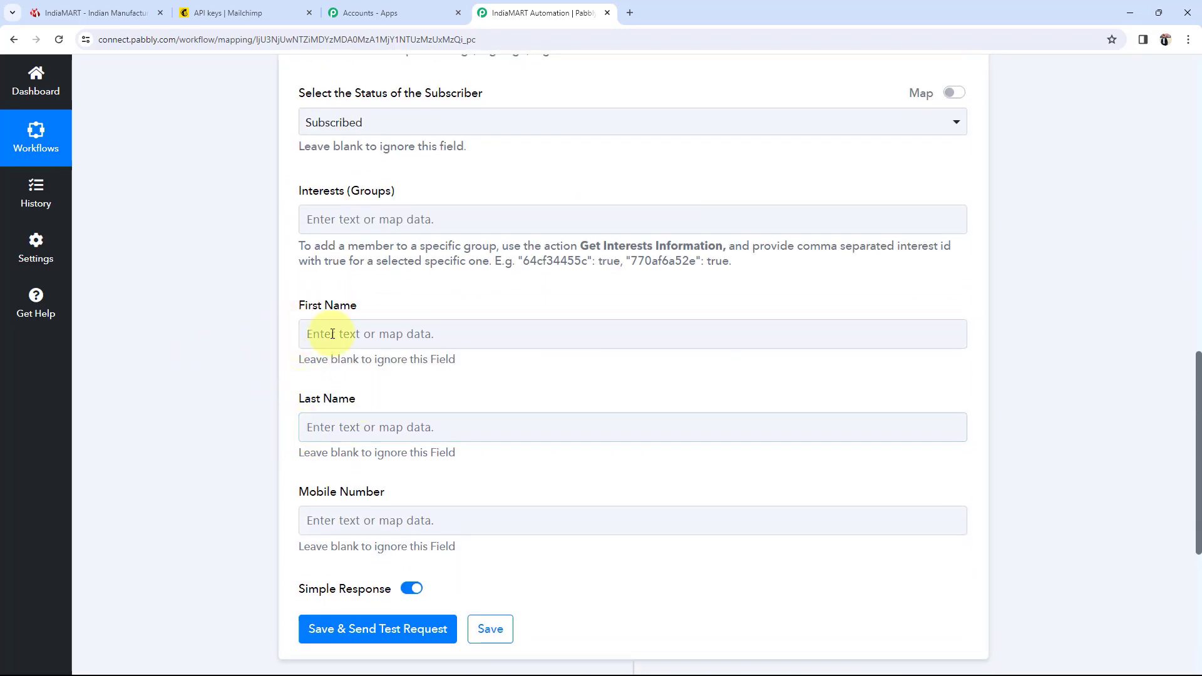
Insert a Text Formatter by Pabbly action with the Split Text event between the IndiaMART trigger and the Mailchimp action, and connect it
scroll(161, 398, "up", 14)
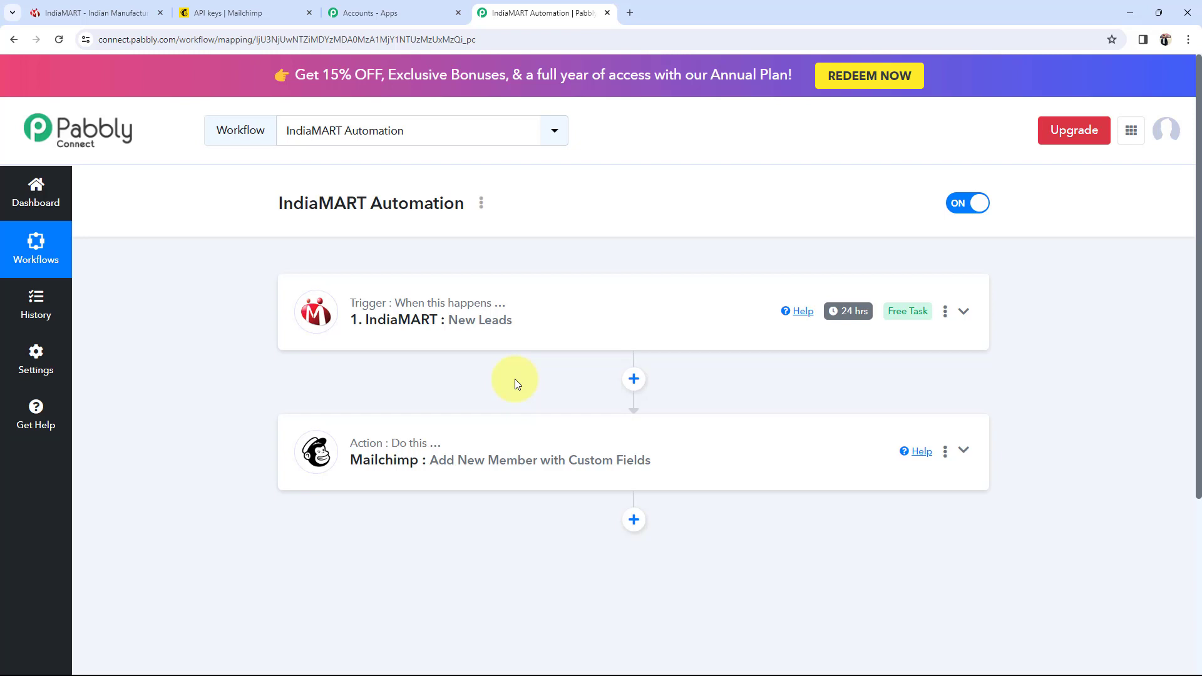
left_click(634, 379)
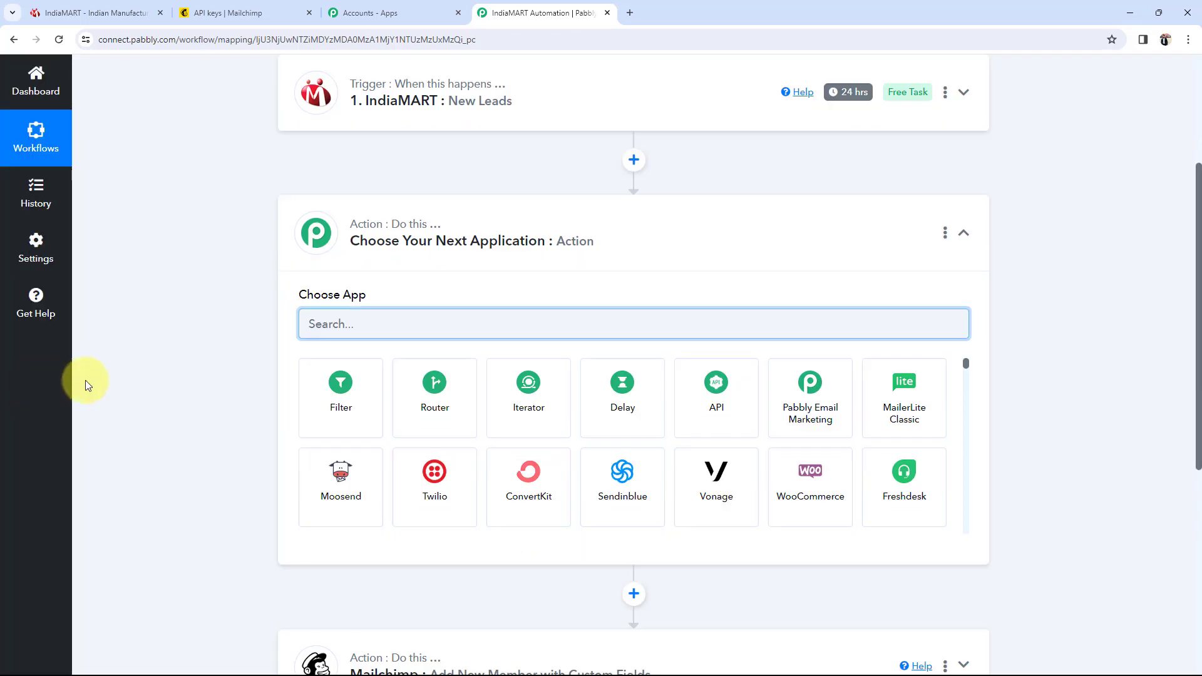
type("tex")
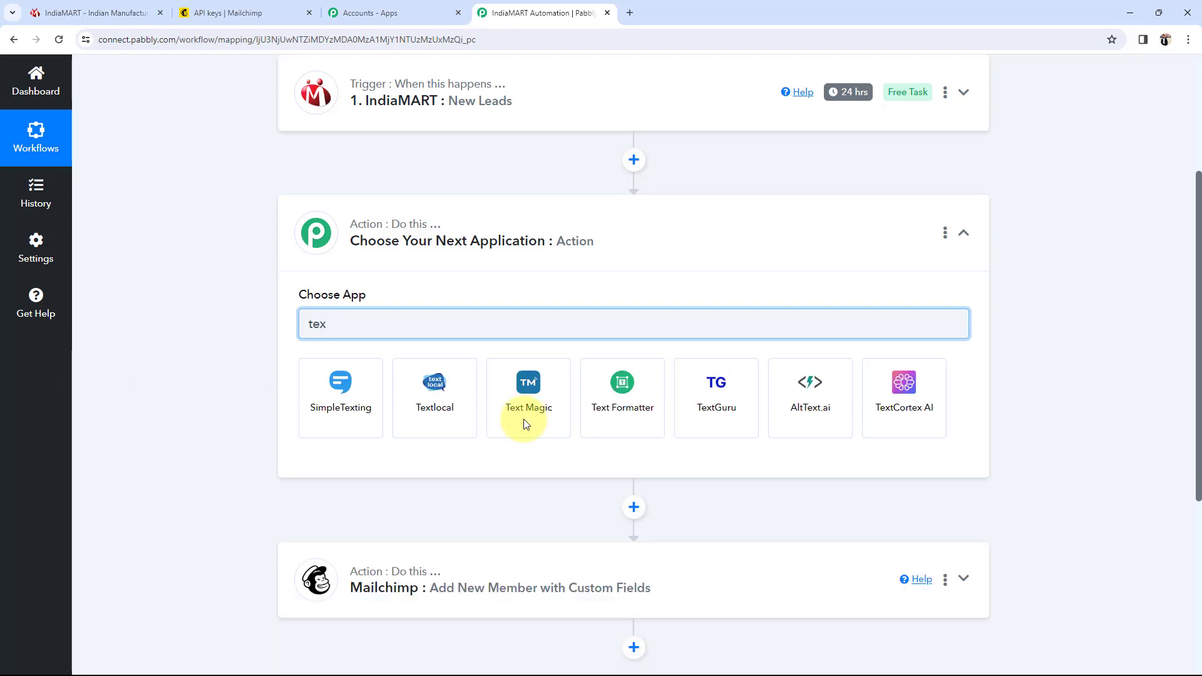
left_click(637, 418)
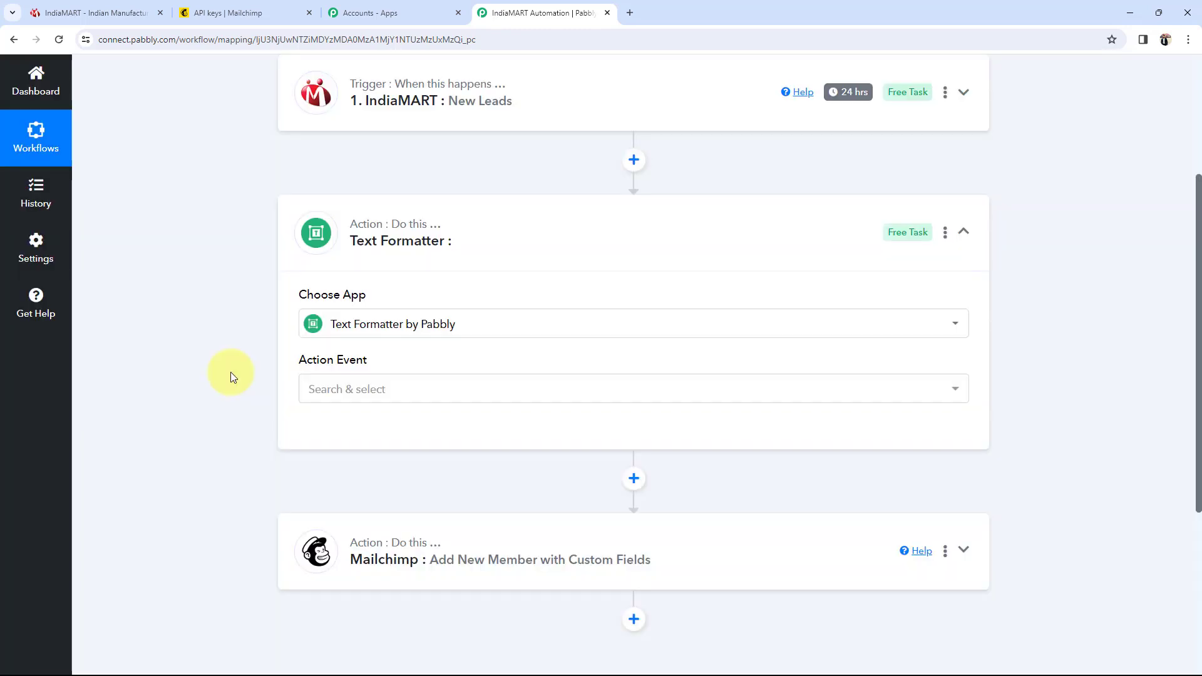
left_click(311, 390)
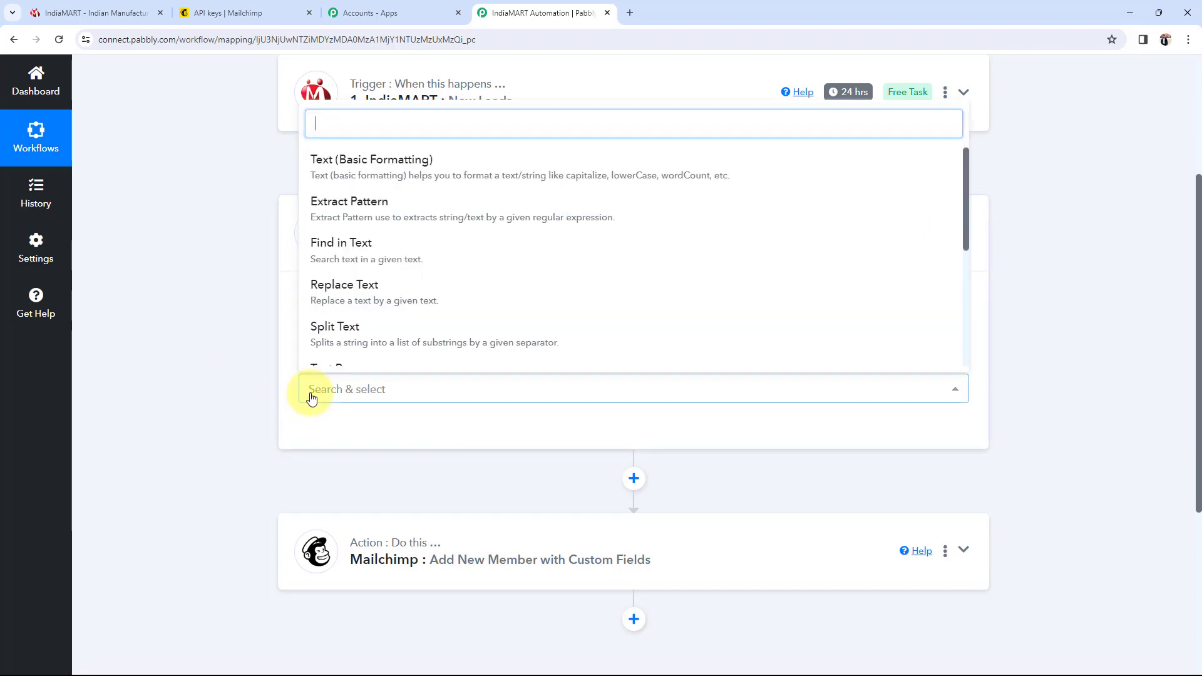
left_click(311, 345)
left_click(332, 431)
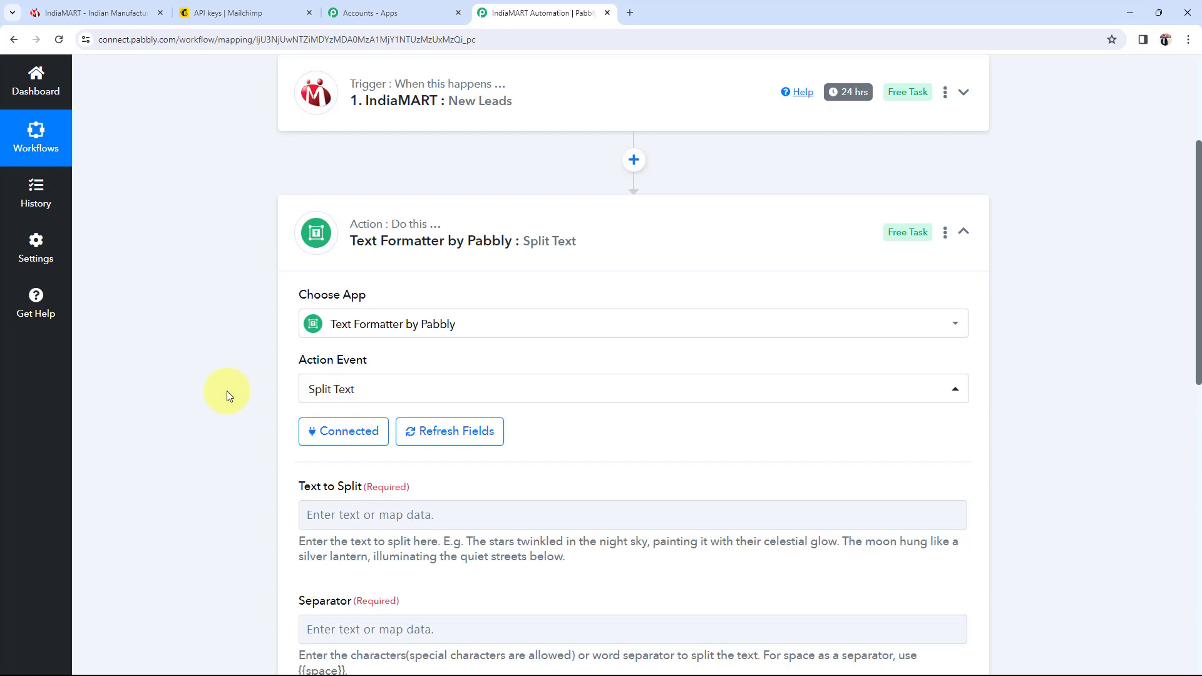
Examine the Text to Split, Separator and Segment Index fields of the Split Text action
scroll(226, 390, "down", 3)
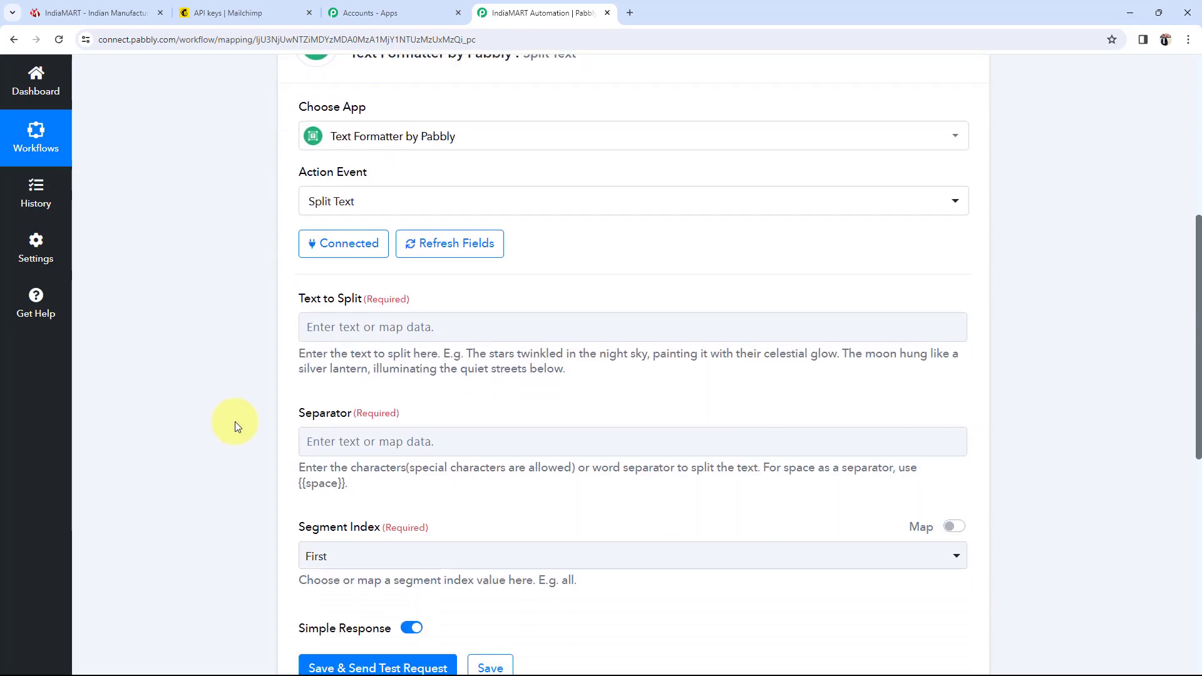
left_click_drag(291, 301, 373, 301)
left_click_drag(373, 301, 311, 310)
left_click(196, 464)
scroll(197, 469, "down", 1)
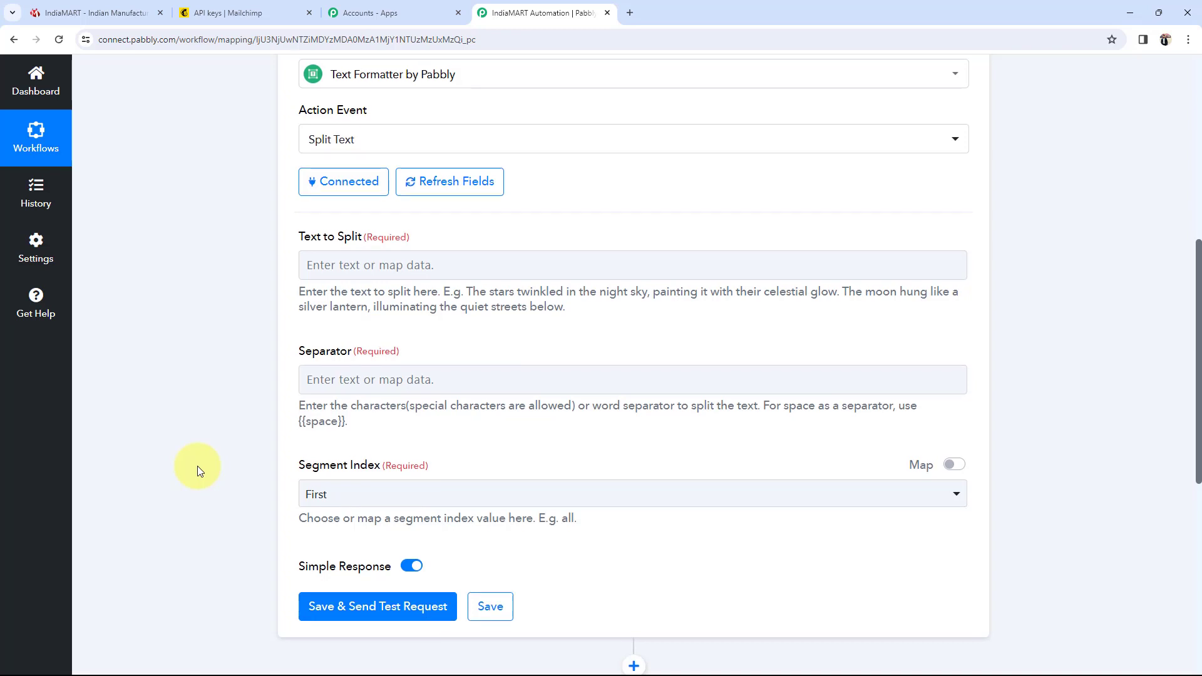
scroll(197, 466, "up", 5)
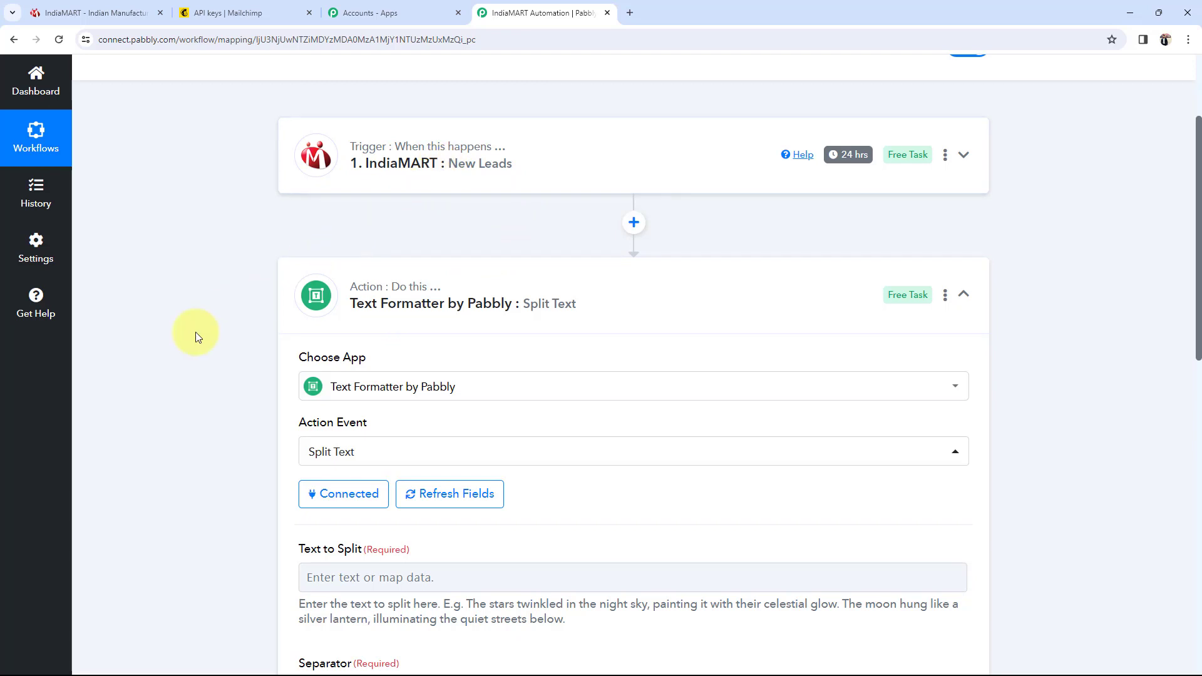
scroll(227, 386, "down", 1)
scroll(227, 383, "down", 4)
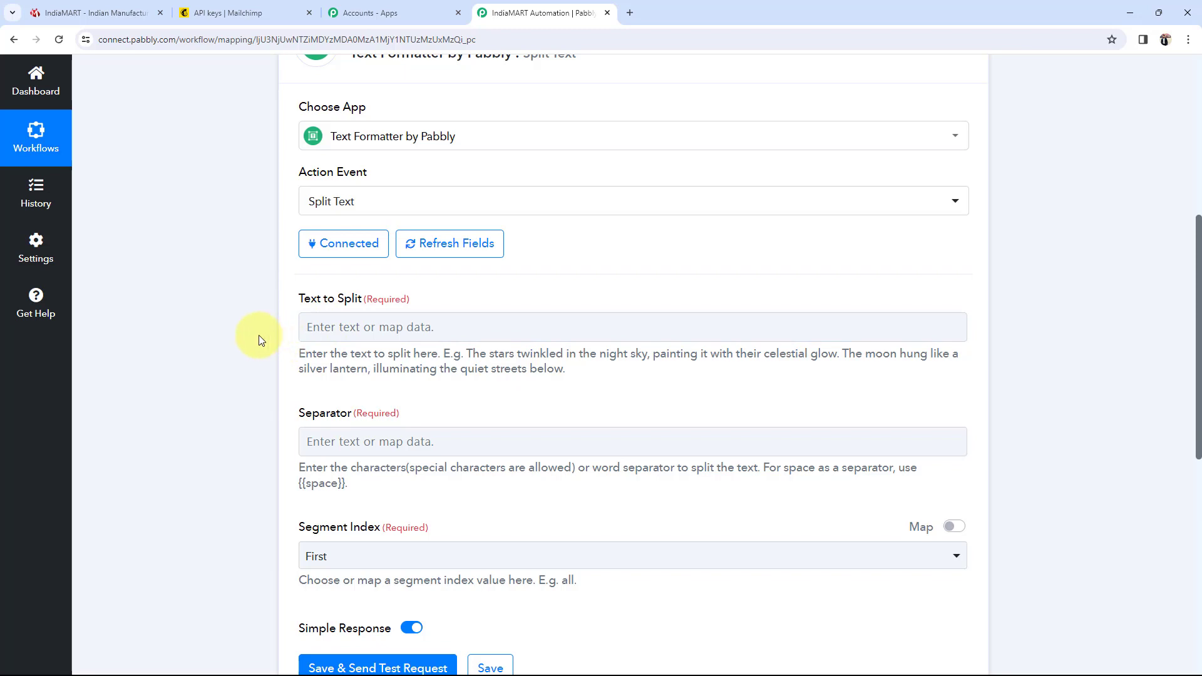
scroll(261, 335, "down", 4)
scroll(336, 242, "up", 1)
scroll(300, 201, "up", 2)
Map the SENDER NAME value from the IndiaMART trigger into the Text to Split field
left_click(324, 201)
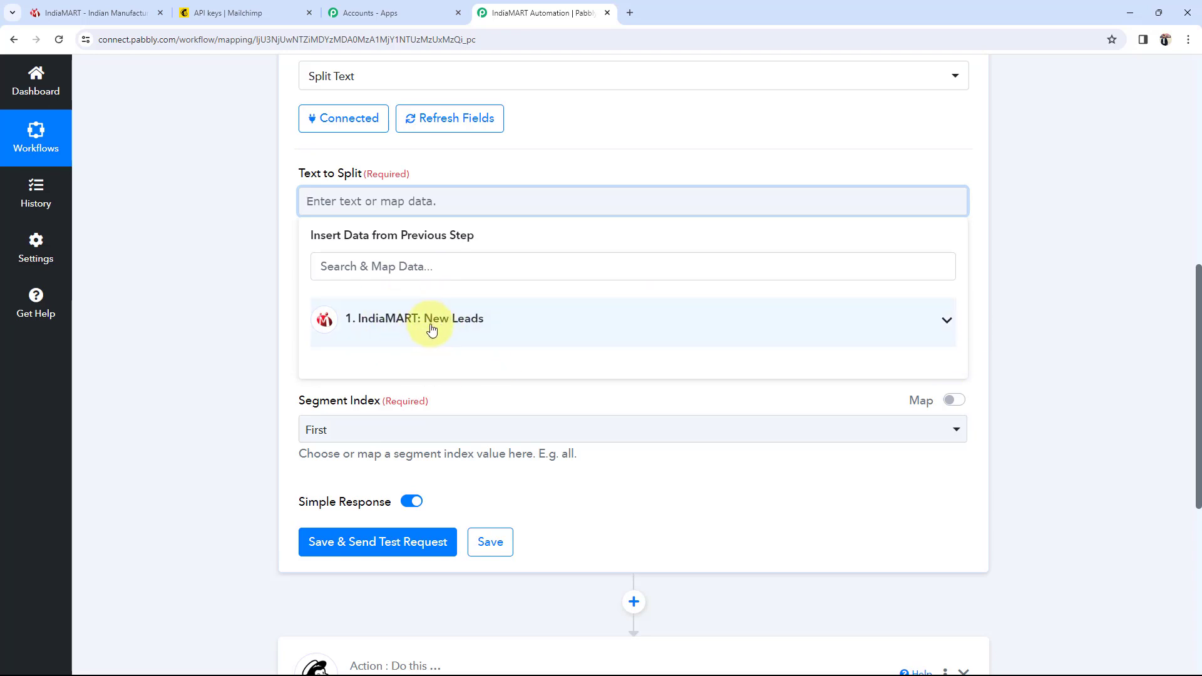
left_click(345, 276)
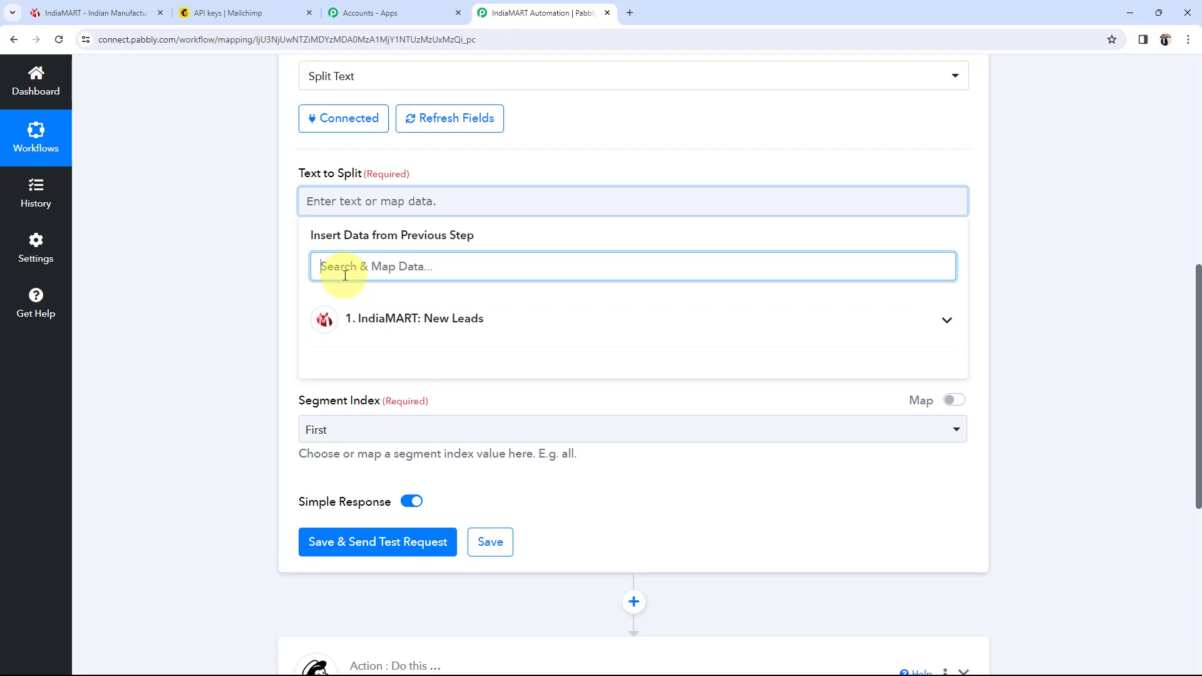
type("name")
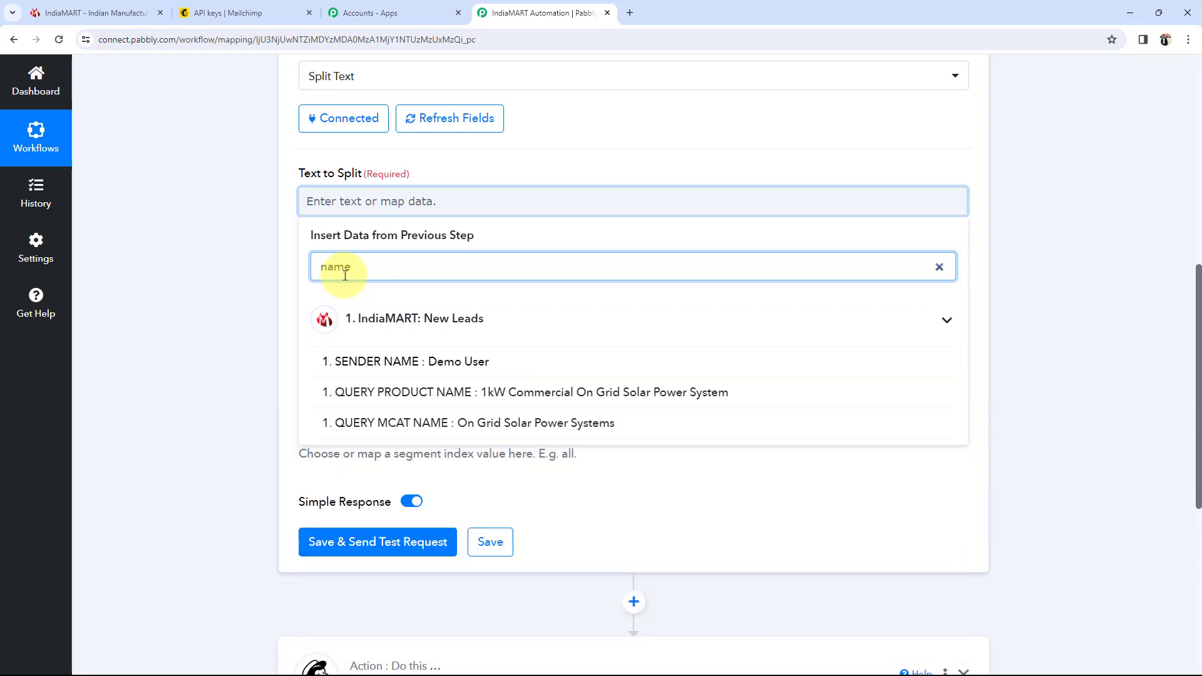
left_click(397, 361)
left_click(200, 278)
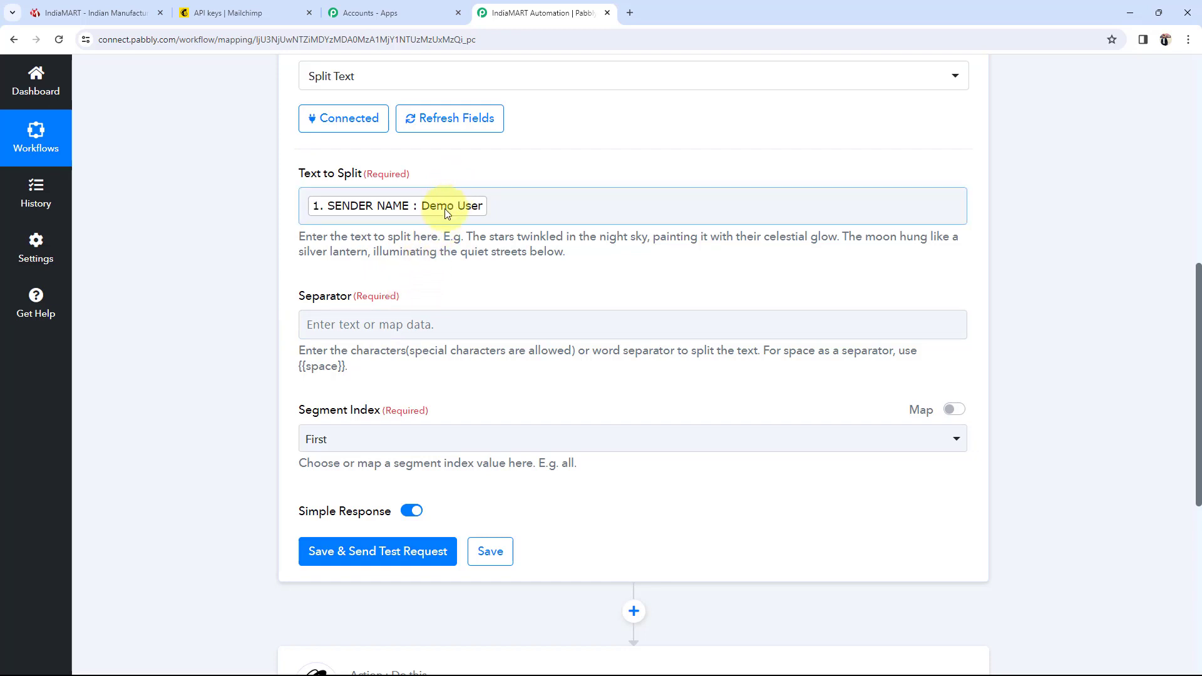
Copy {{space}} from the field's help text and enter it as the Separator
left_click_drag(299, 367, 343, 362)
key("ctrl+c")
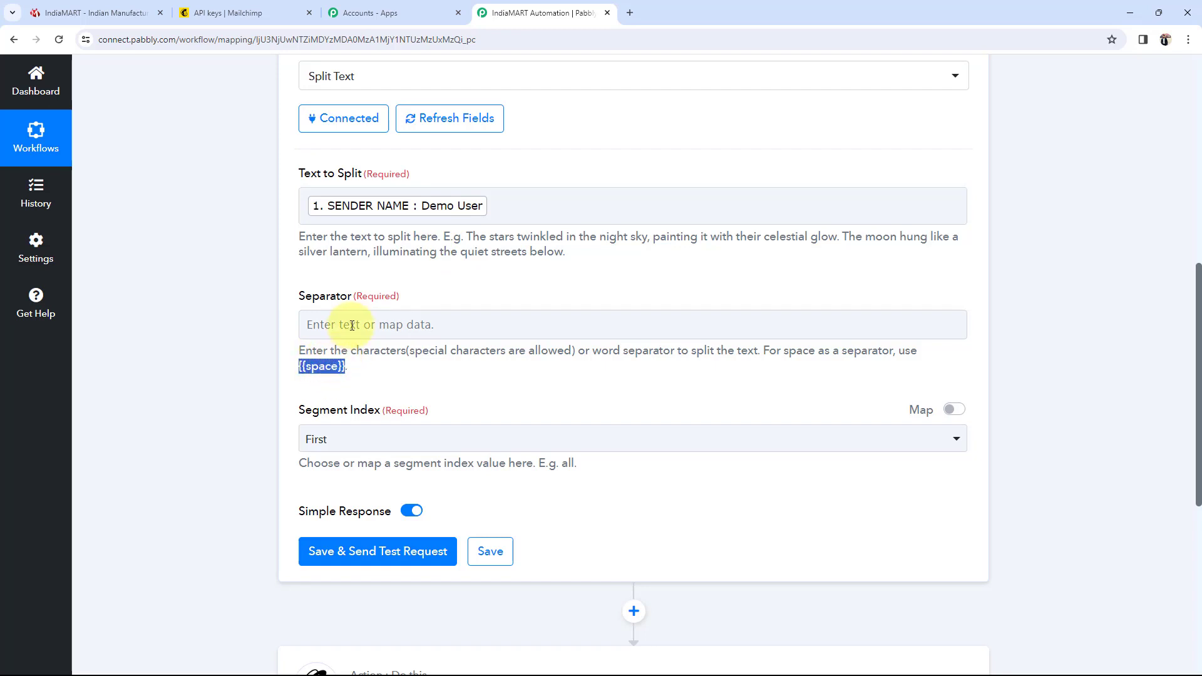
left_click(347, 323)
key("ctrl+v")
Set the Segment Index to All, then save the Split Text action with a test request and check the split name parts
left_click(346, 438)
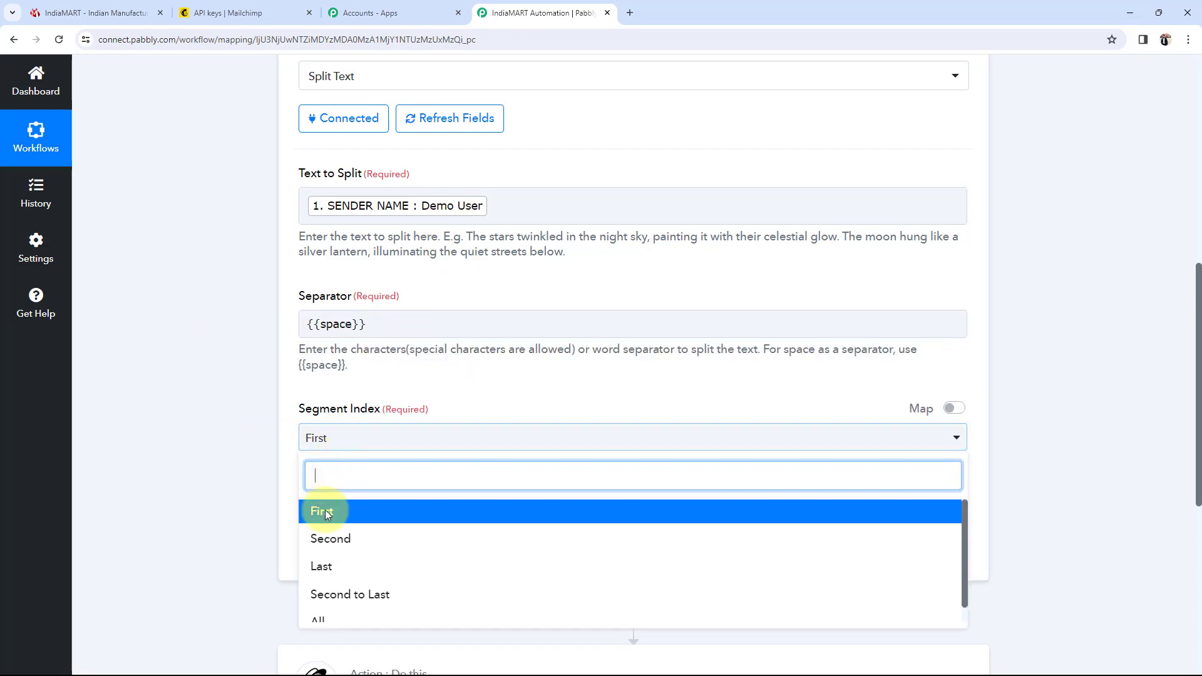
left_click(316, 617)
left_click(361, 547)
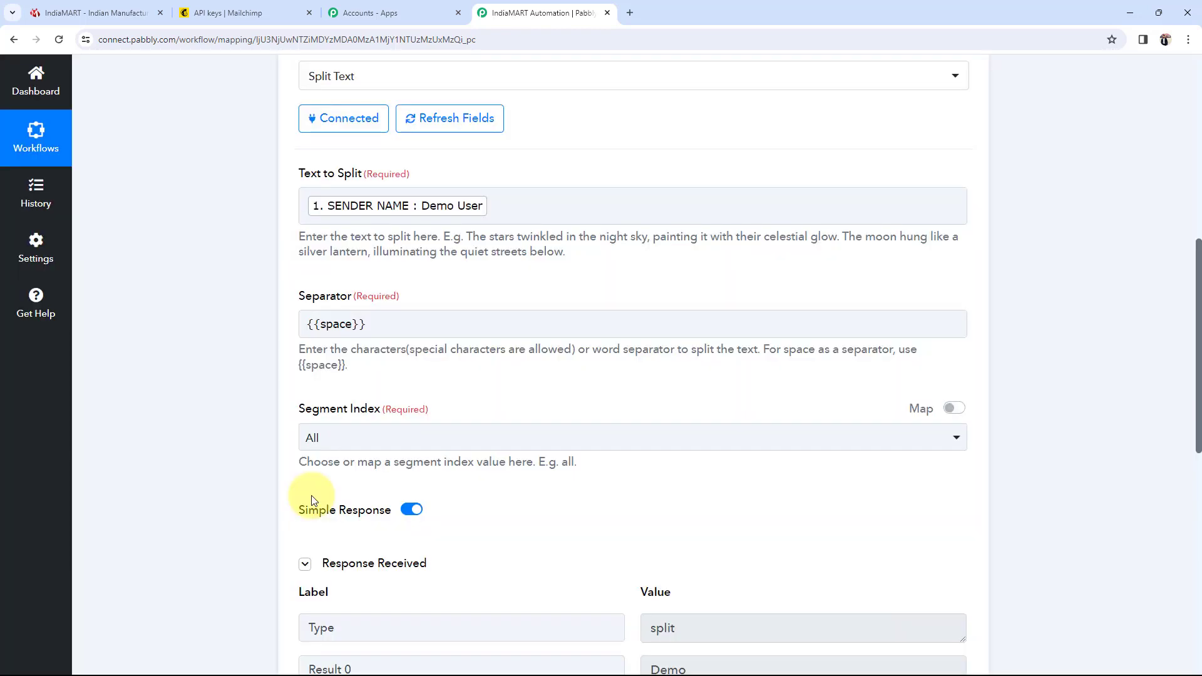
scroll(248, 357, "down", 4)
left_click(711, 421)
key("Tab")
left_click(147, 389)
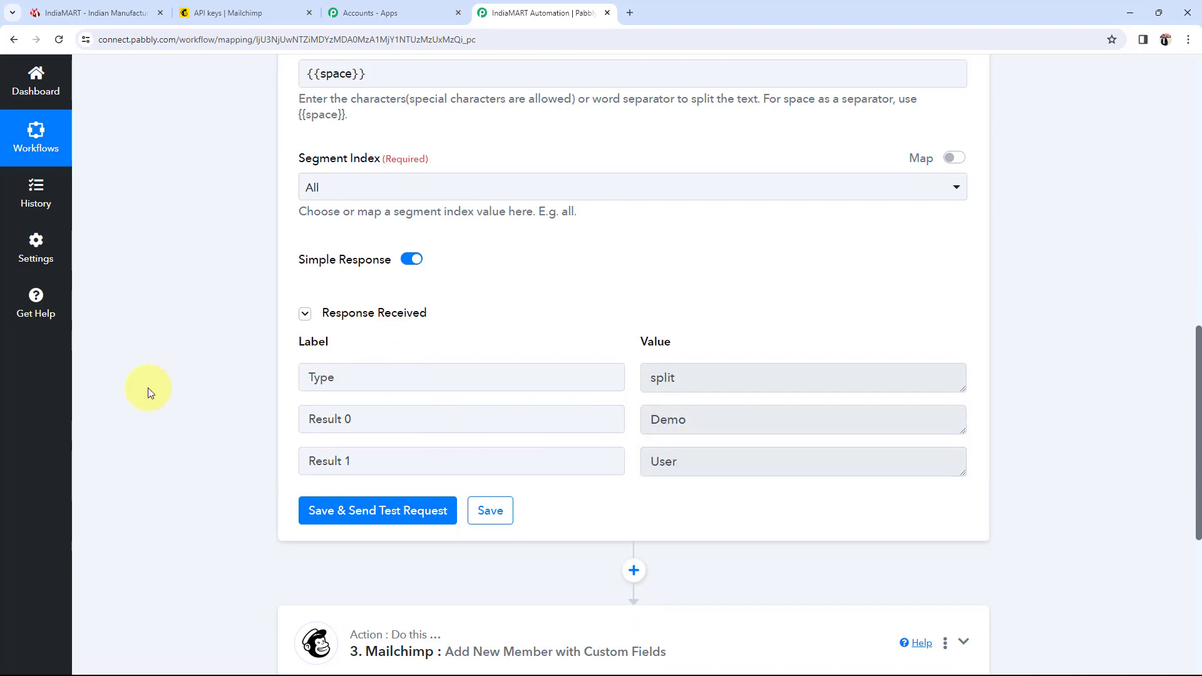
In the Mailchimp action, map the SENDER EMAIL value from the IndiaMART trigger into the Email Address field
scroll(148, 388, "down", 5)
left_click(490, 373)
scroll(196, 371, "up", 10)
scroll(128, 429, "down", 4)
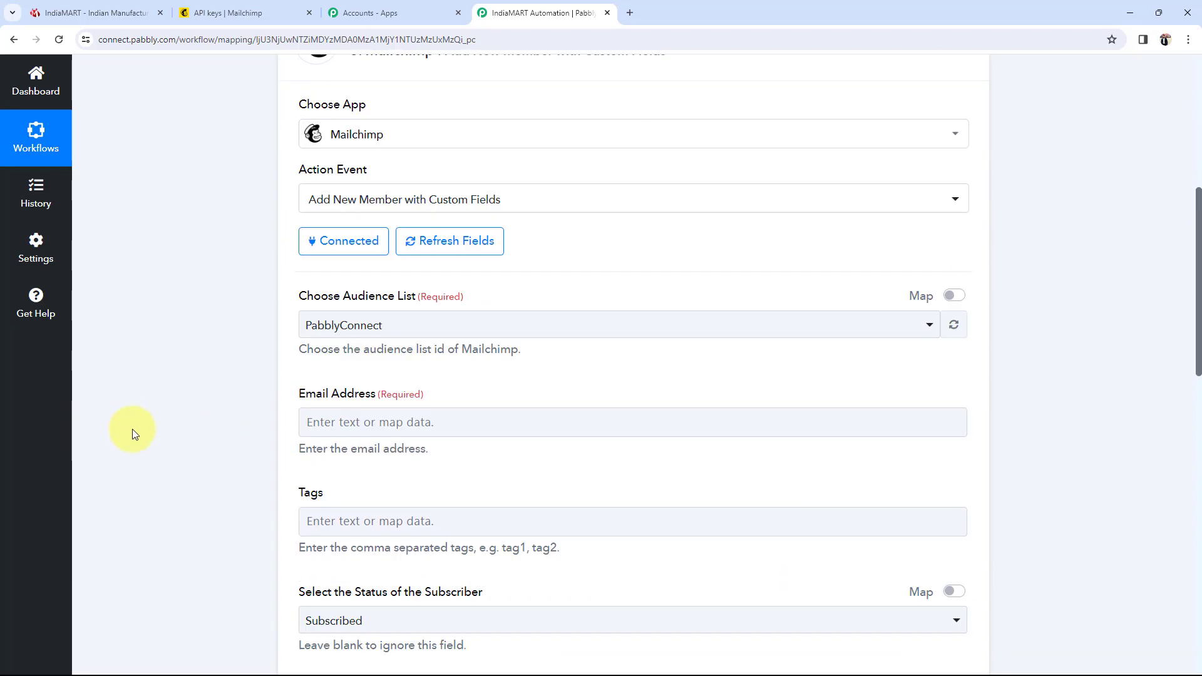
left_click(482, 191)
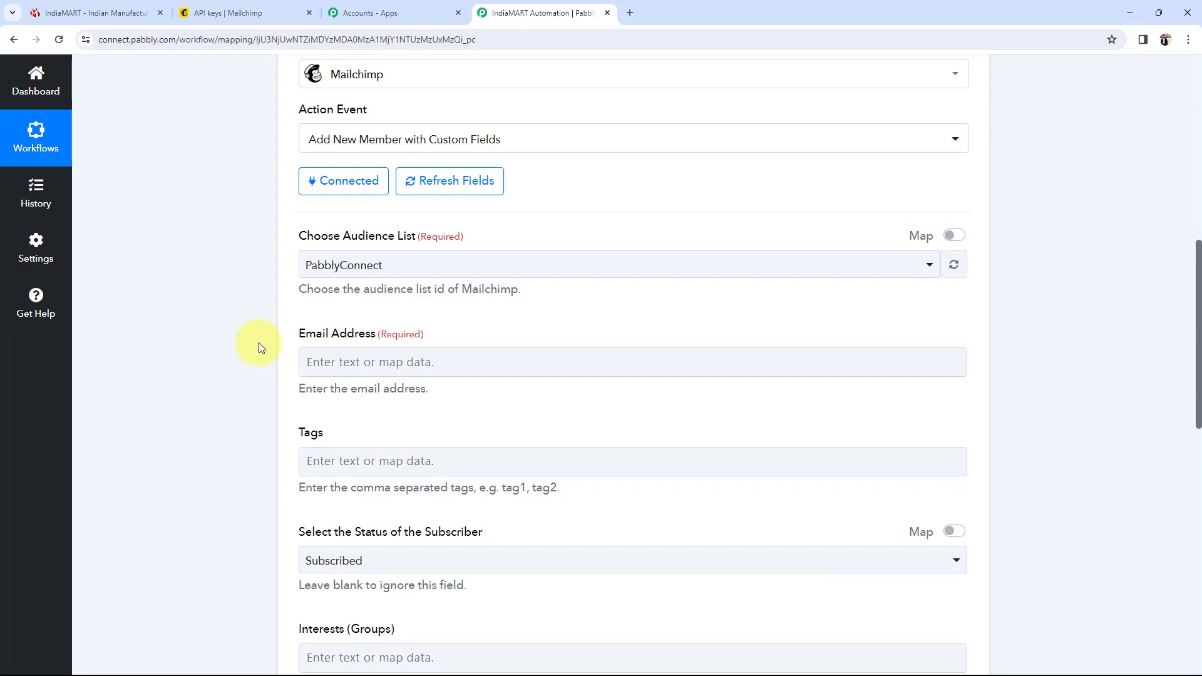
scroll(236, 349, "down", 3)
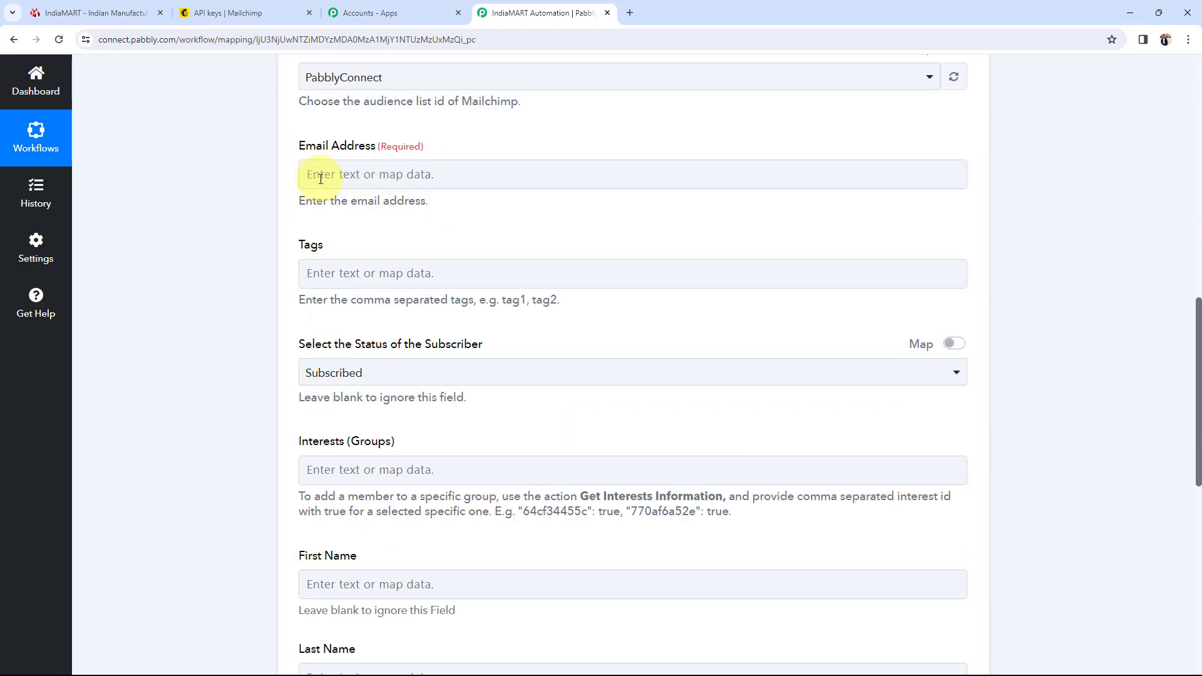
left_click(361, 186)
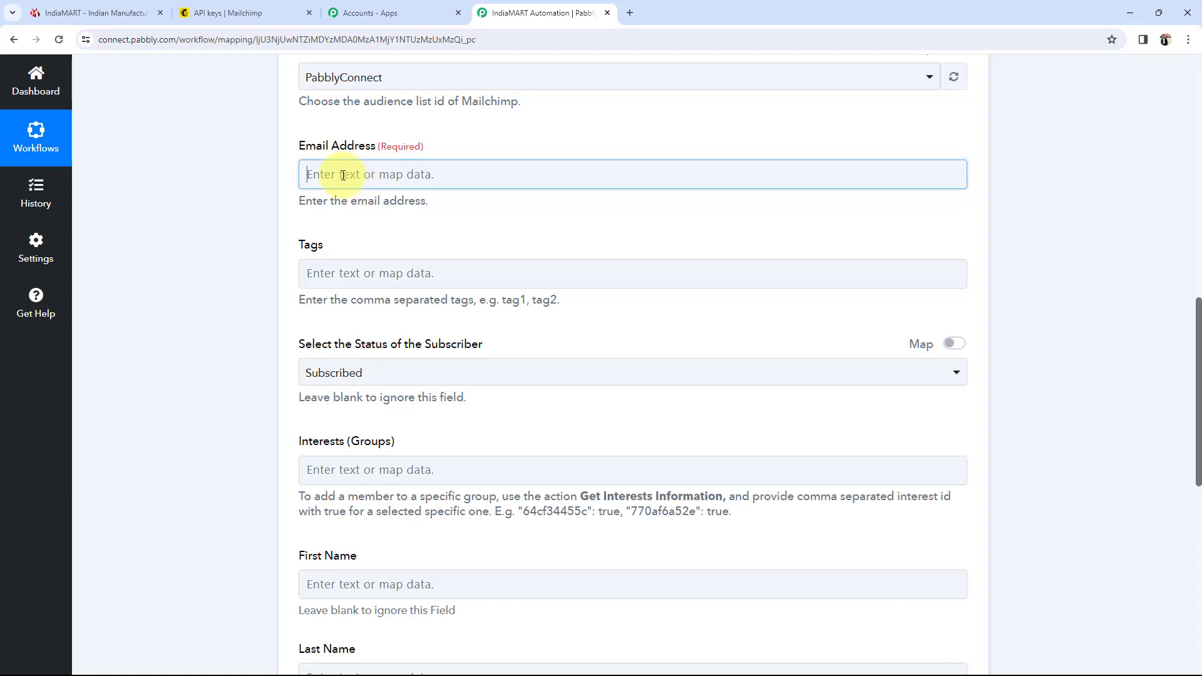
left_click(343, 174)
left_click(352, 240)
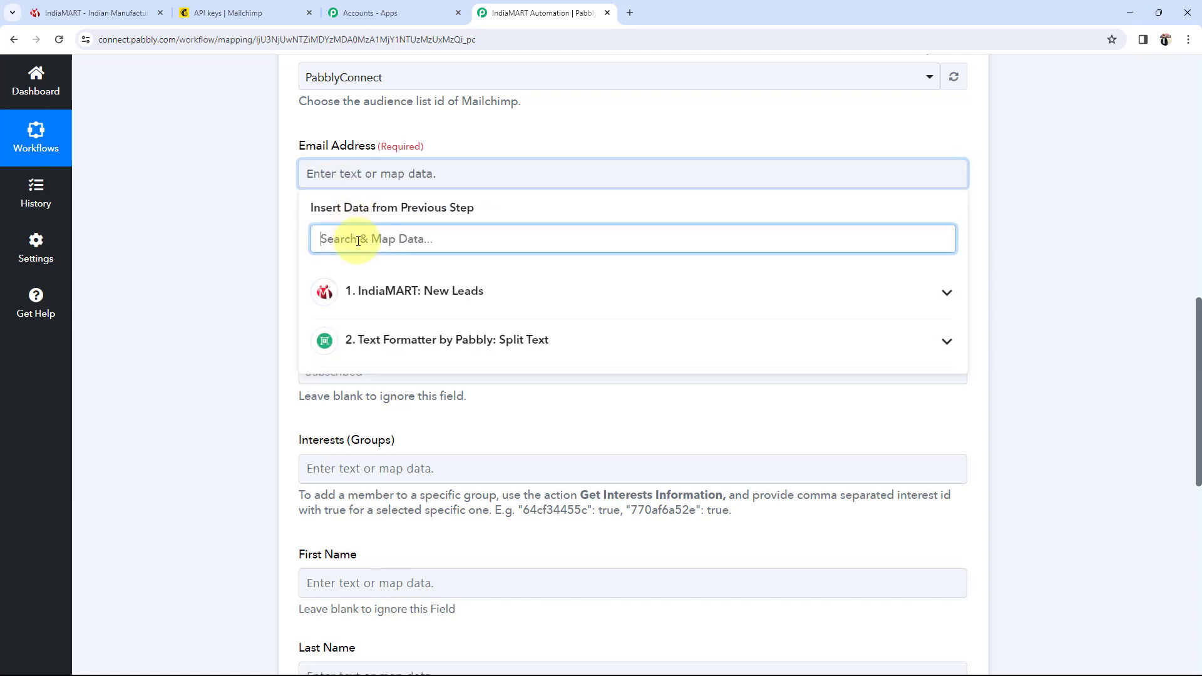
type("@")
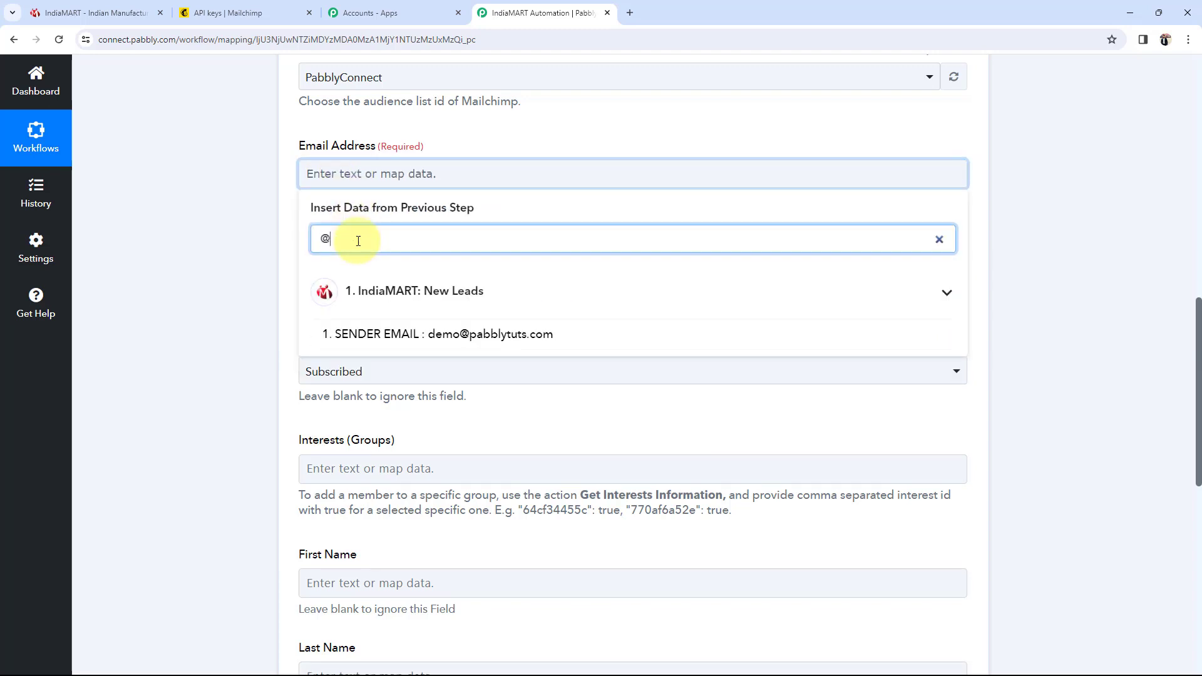
left_click(506, 341)
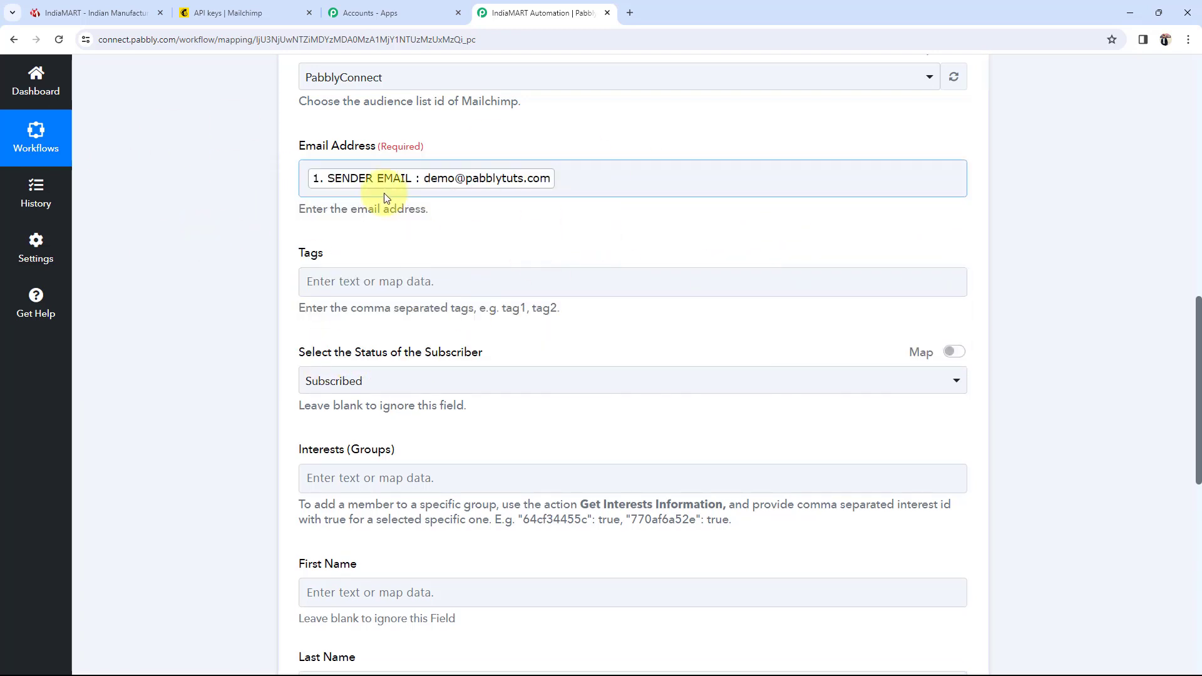
scroll(218, 296, "down", 1)
scroll(216, 294, "down", 1)
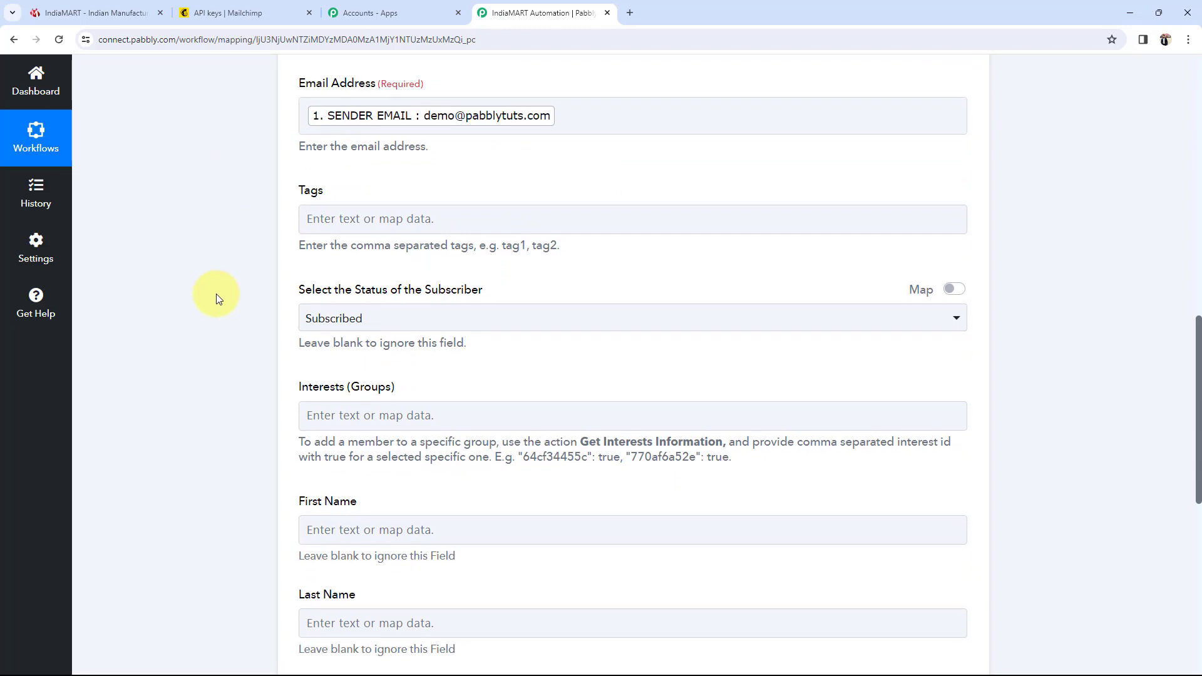
scroll(206, 263, "down", 4)
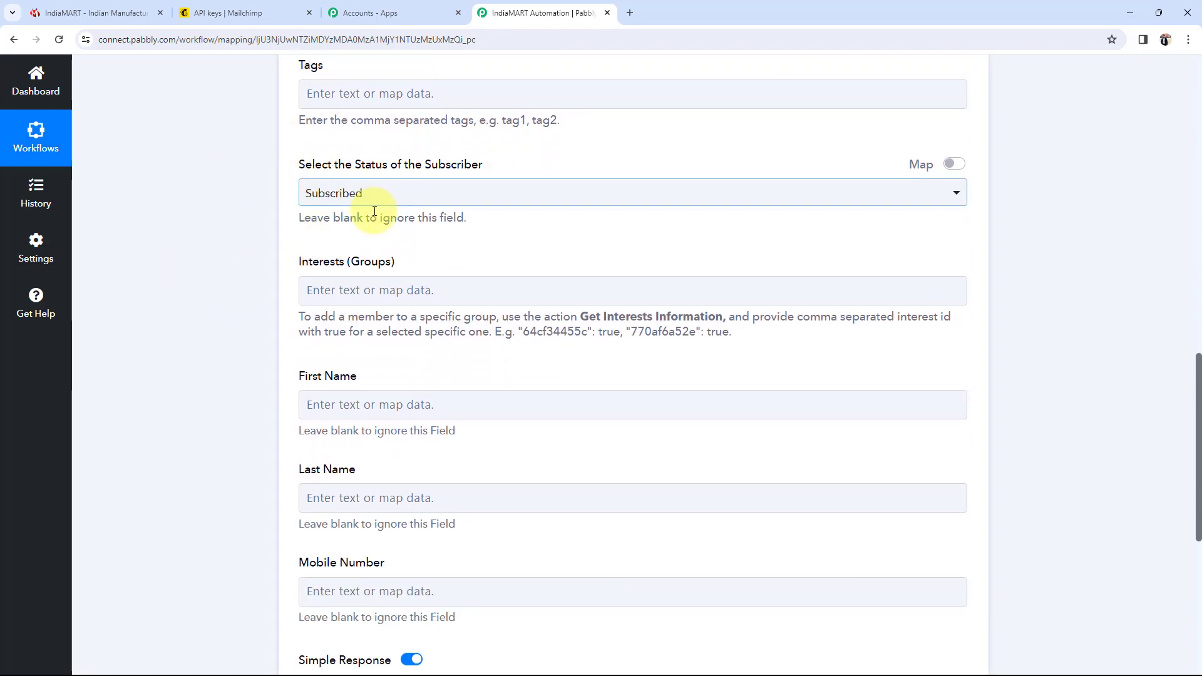
Keep the subscriber status as Subscribed and map Result 0 from the Split Text step into the First Name field
left_click(355, 195)
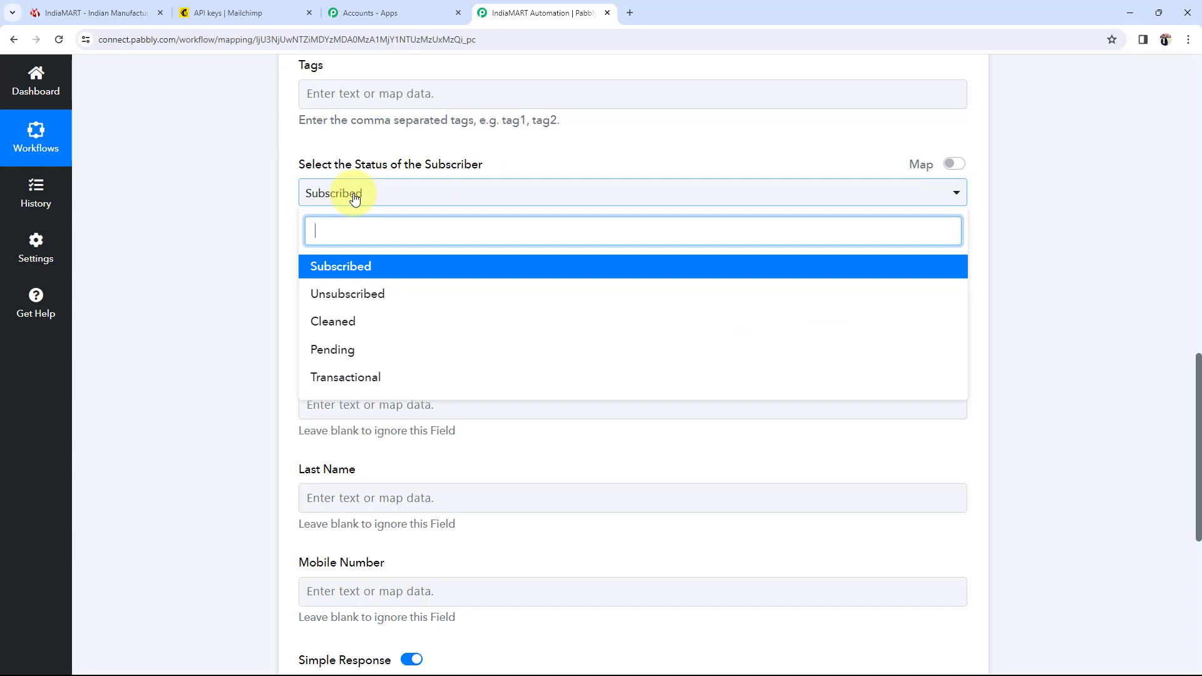
left_click(219, 300)
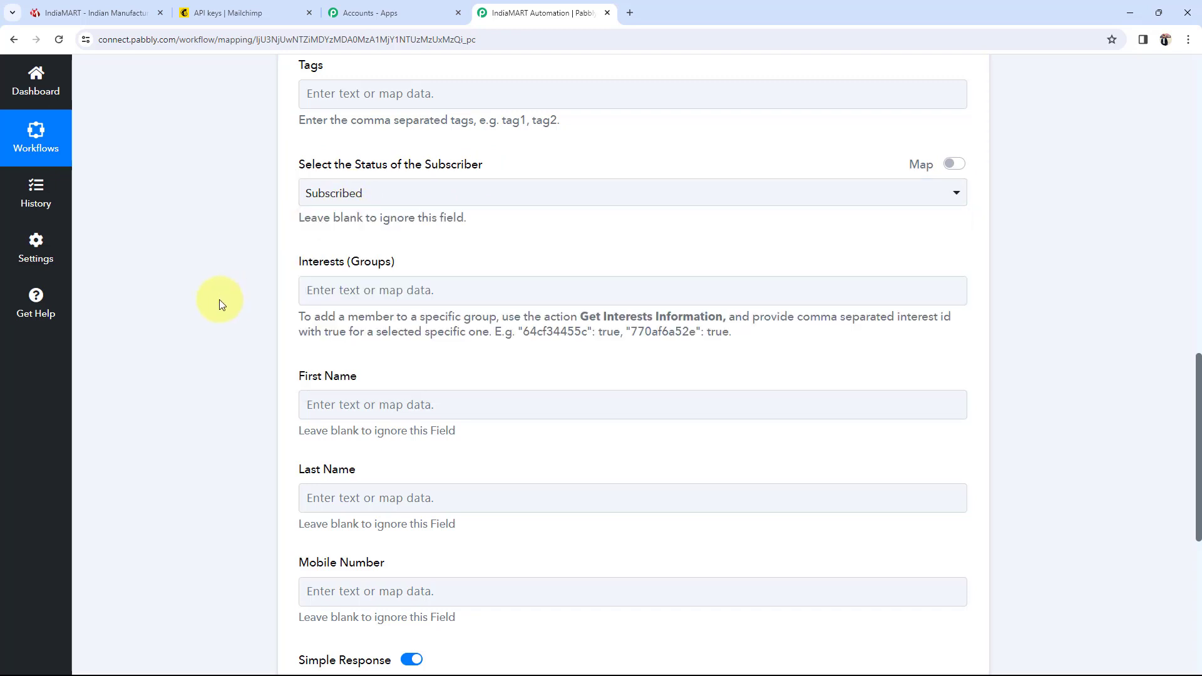
scroll(219, 304, "down", 1)
scroll(219, 299, "down", 3)
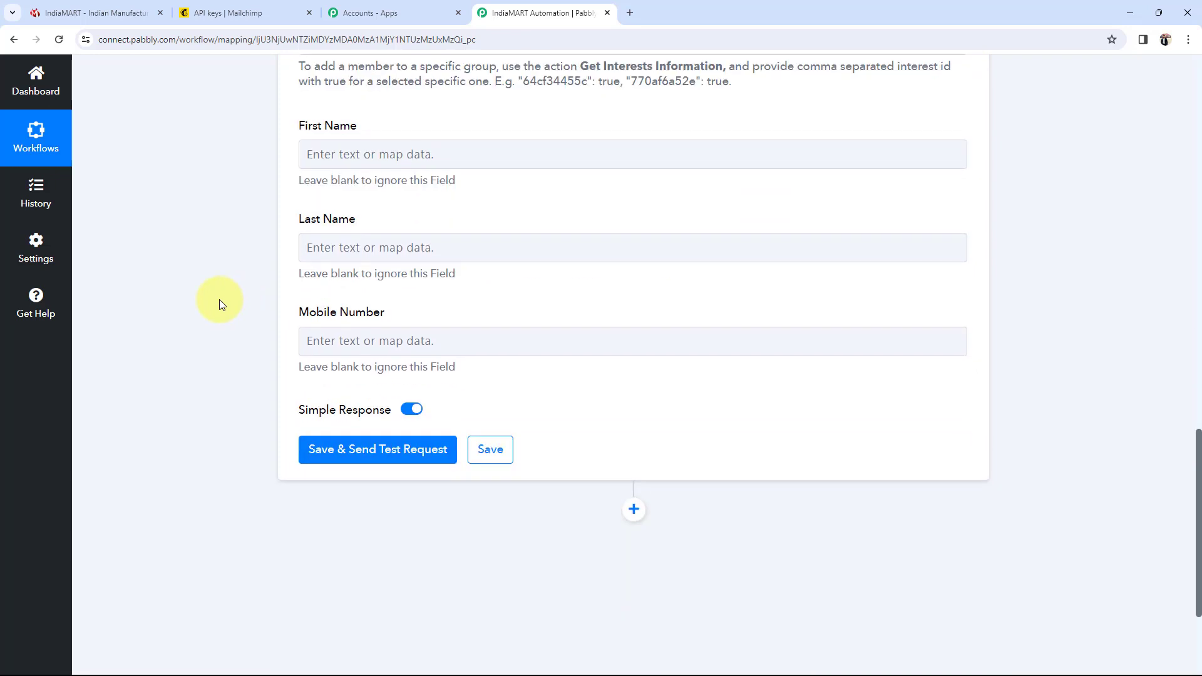
left_click_drag(340, 127, 314, 164)
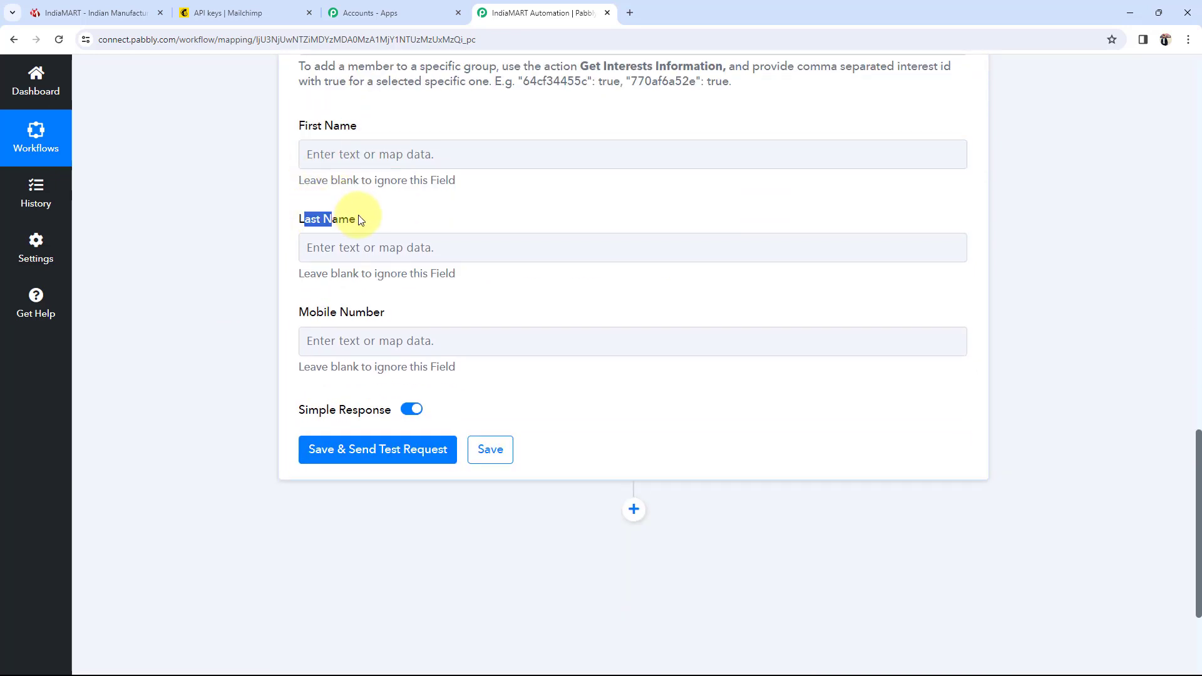
left_click(361, 152)
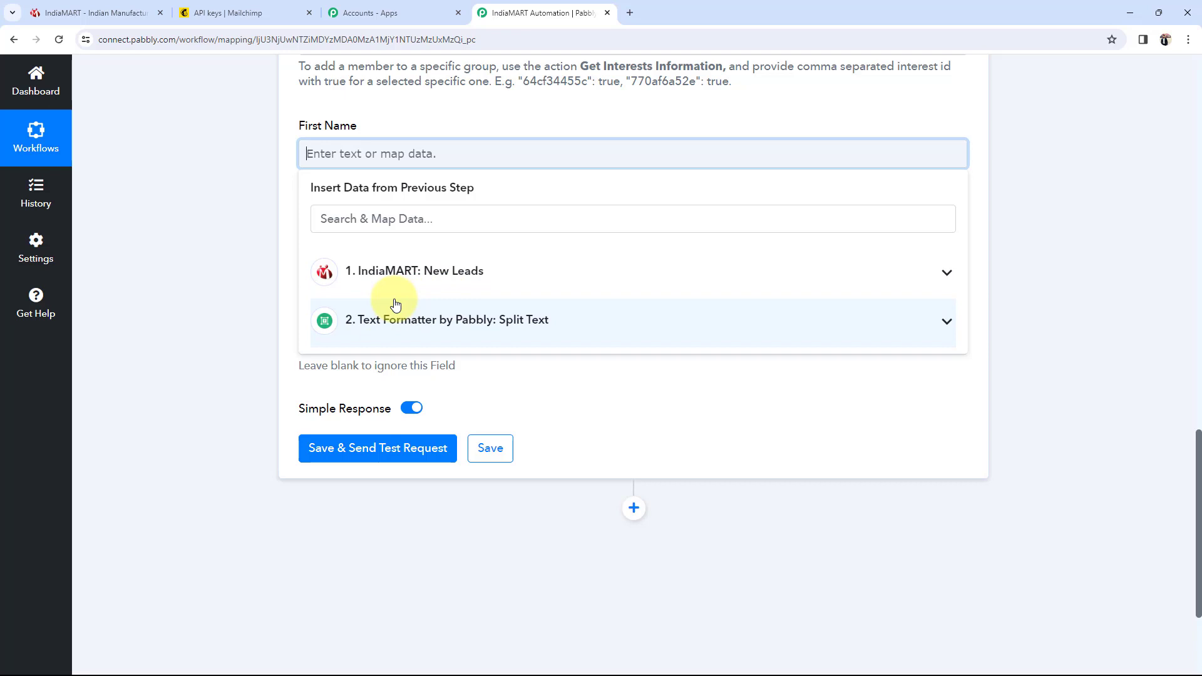
left_click(911, 330)
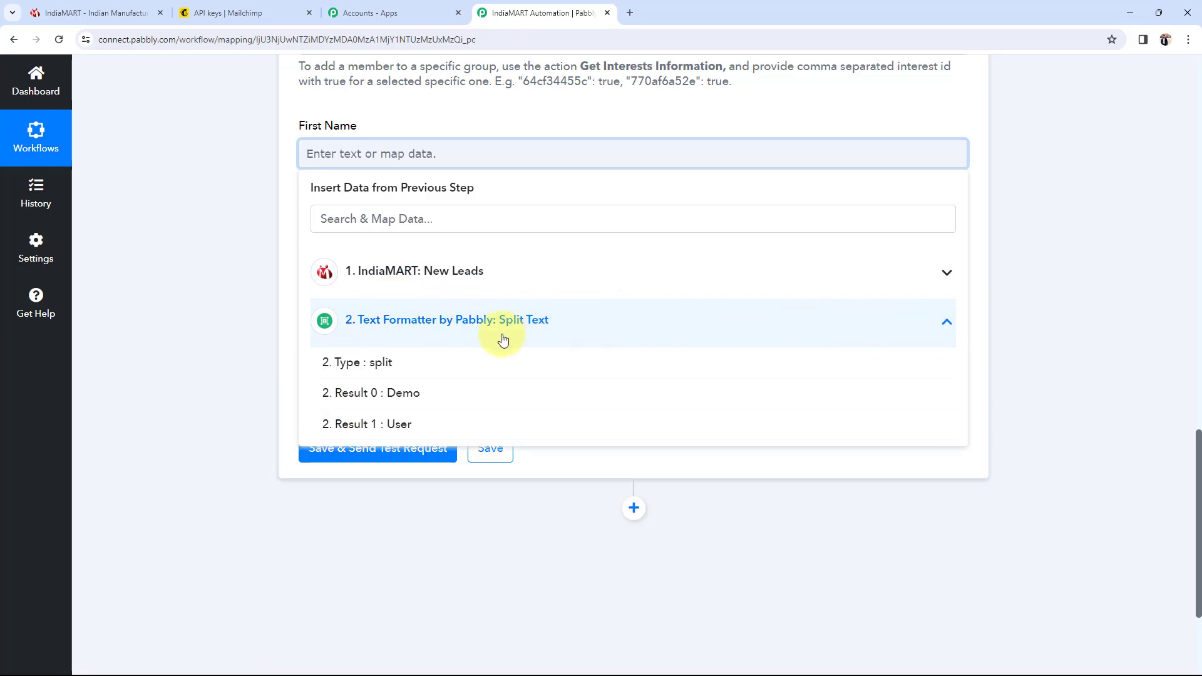
left_click(403, 395)
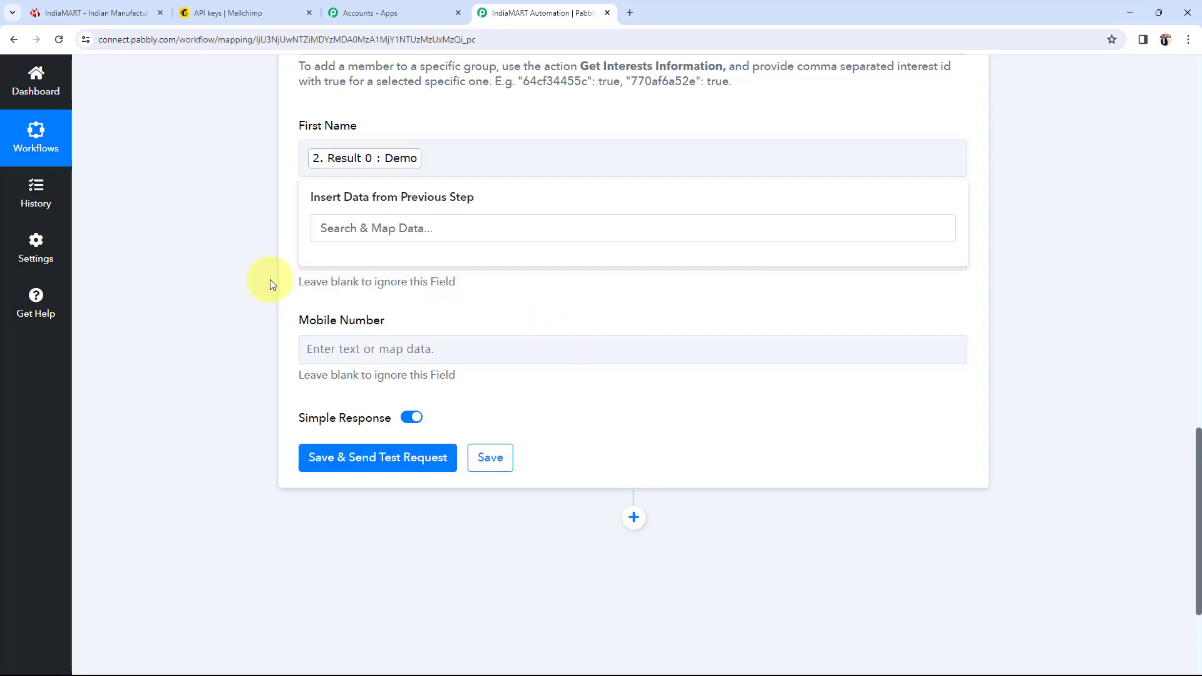
Map Result 1 from the Text Formatter Split Text step into the Last Name field
left_click(343, 258)
left_click(358, 420)
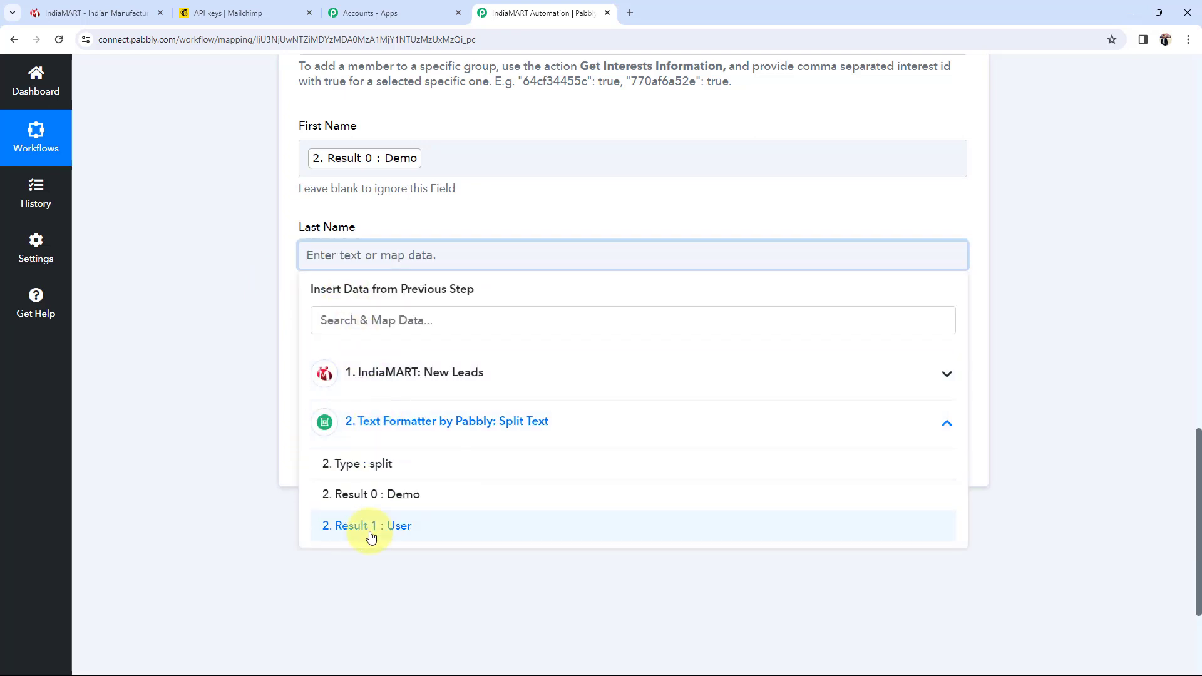
left_click(370, 531)
left_click(262, 410)
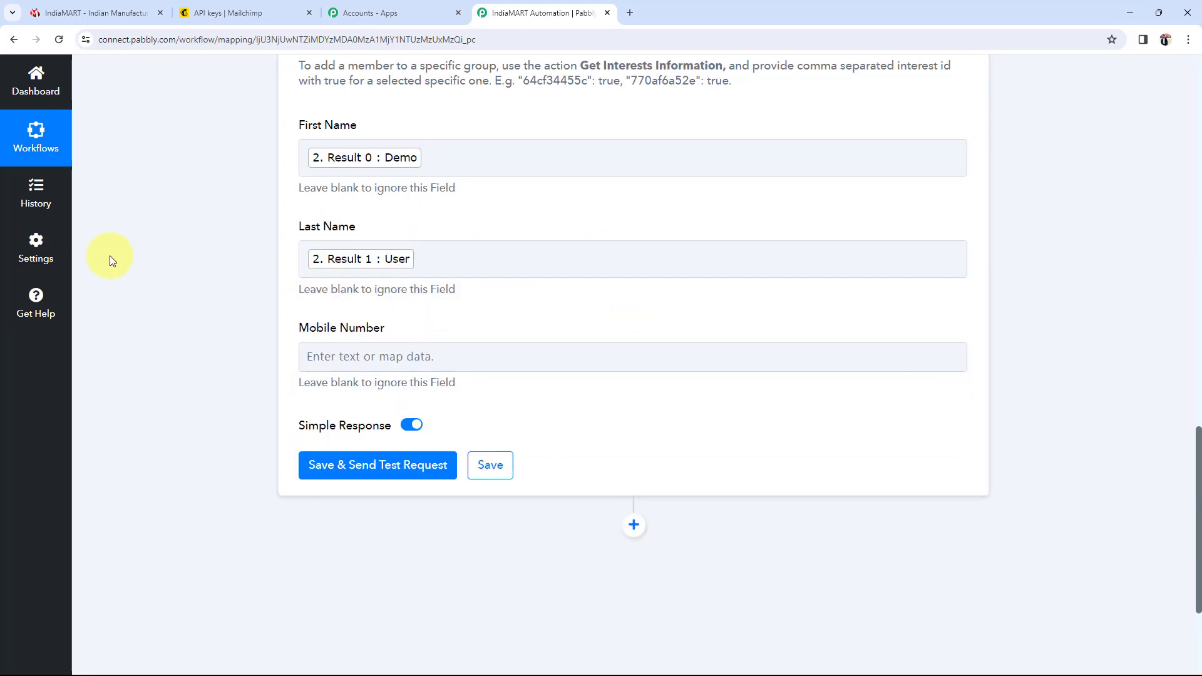
Search the IndiaMART trigger data by the lead's phone digits and map SENDER MOBILE into the Mobile Number field
scroll(110, 255, "down", 2)
left_click(333, 229)
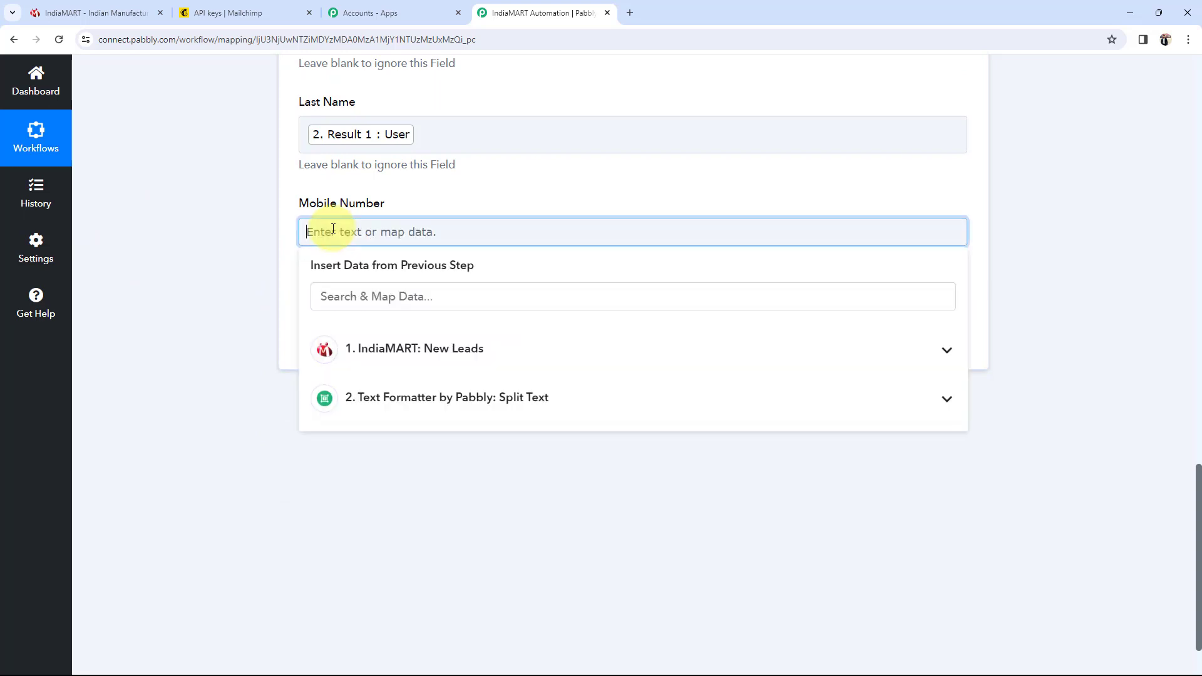
left_click(341, 295)
type("7999")
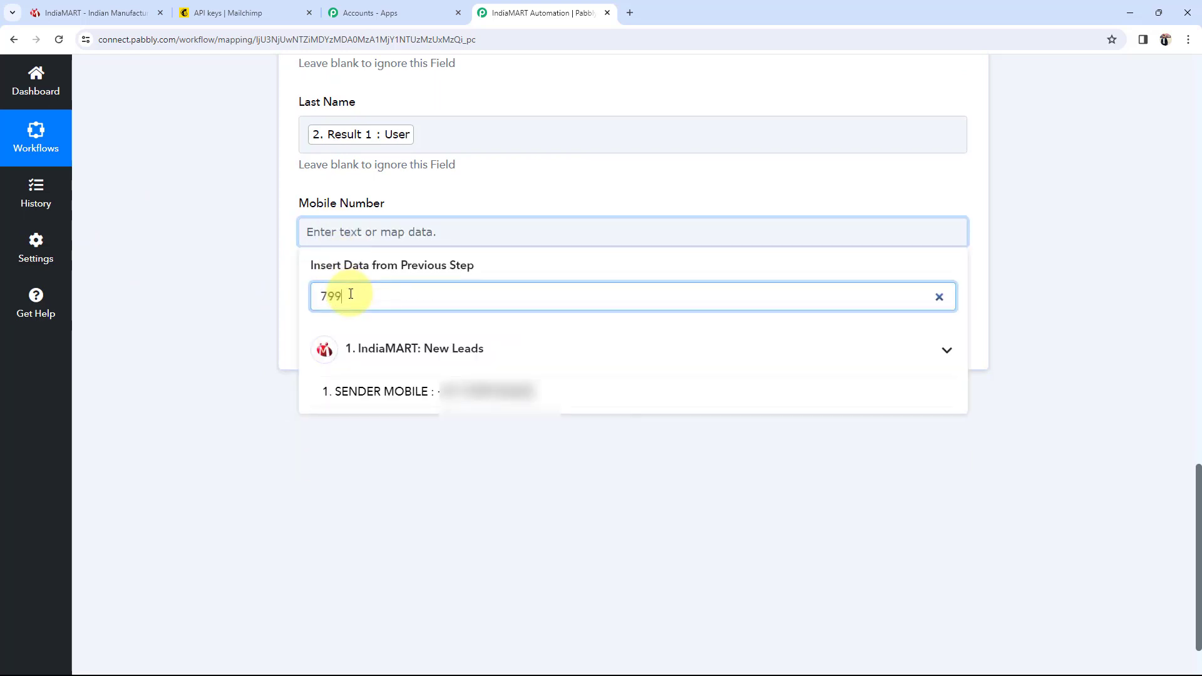
left_click(369, 390)
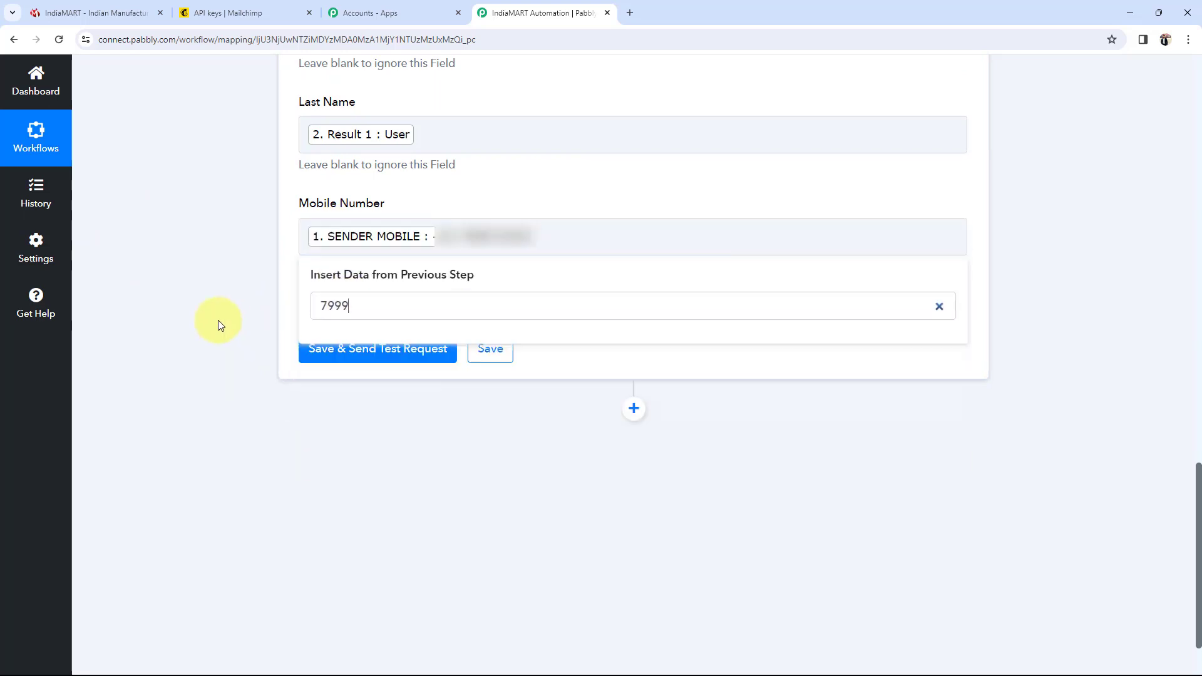
left_click(217, 321)
scroll(218, 321, "up", 2)
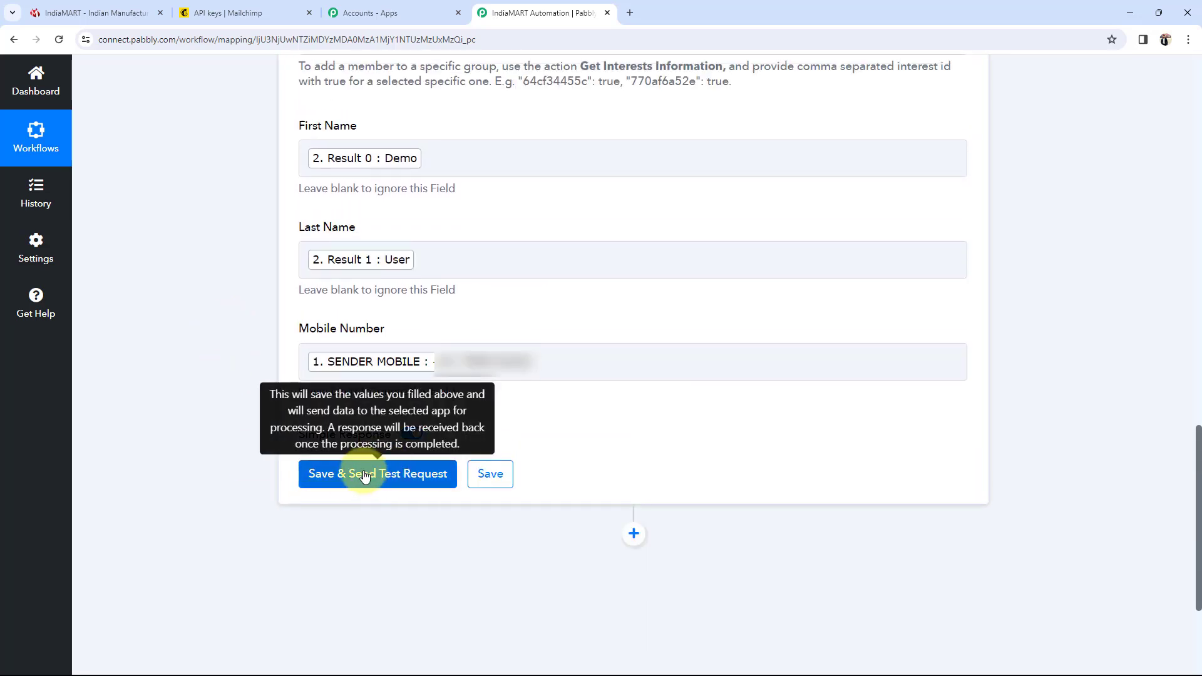
Switch to Mailchimp, check the Audience Dashboard for existing contacts, and return to the Pabbly Connect workflow
left_click(285, 12)
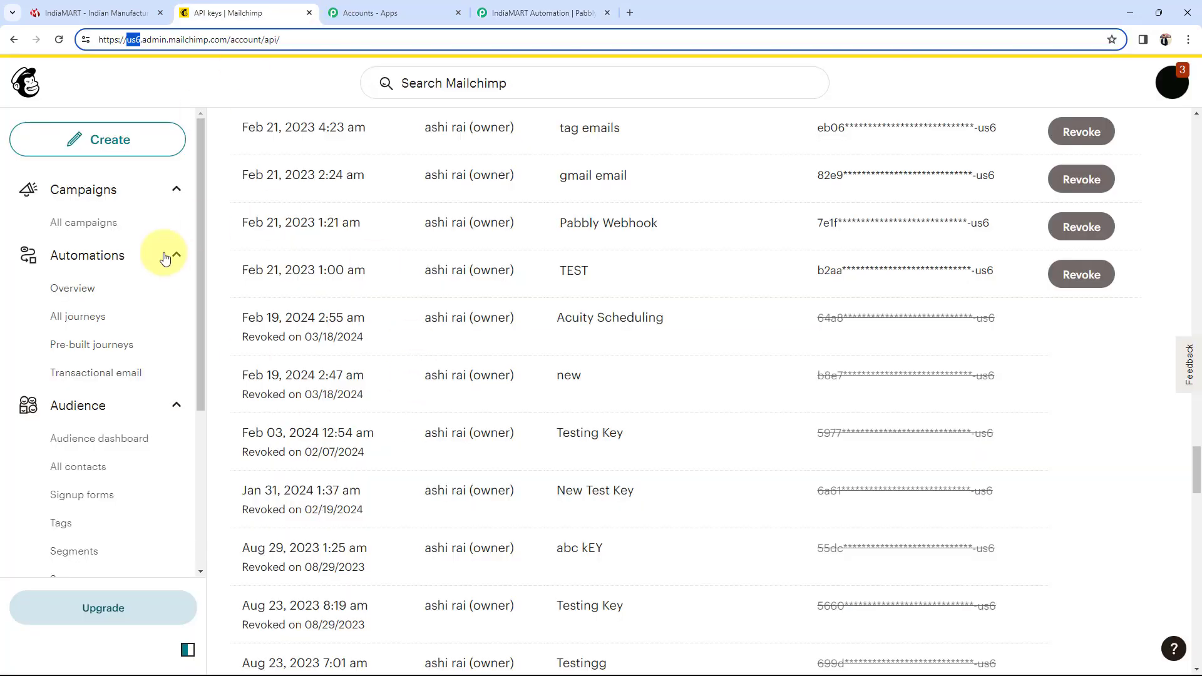
left_click(92, 438)
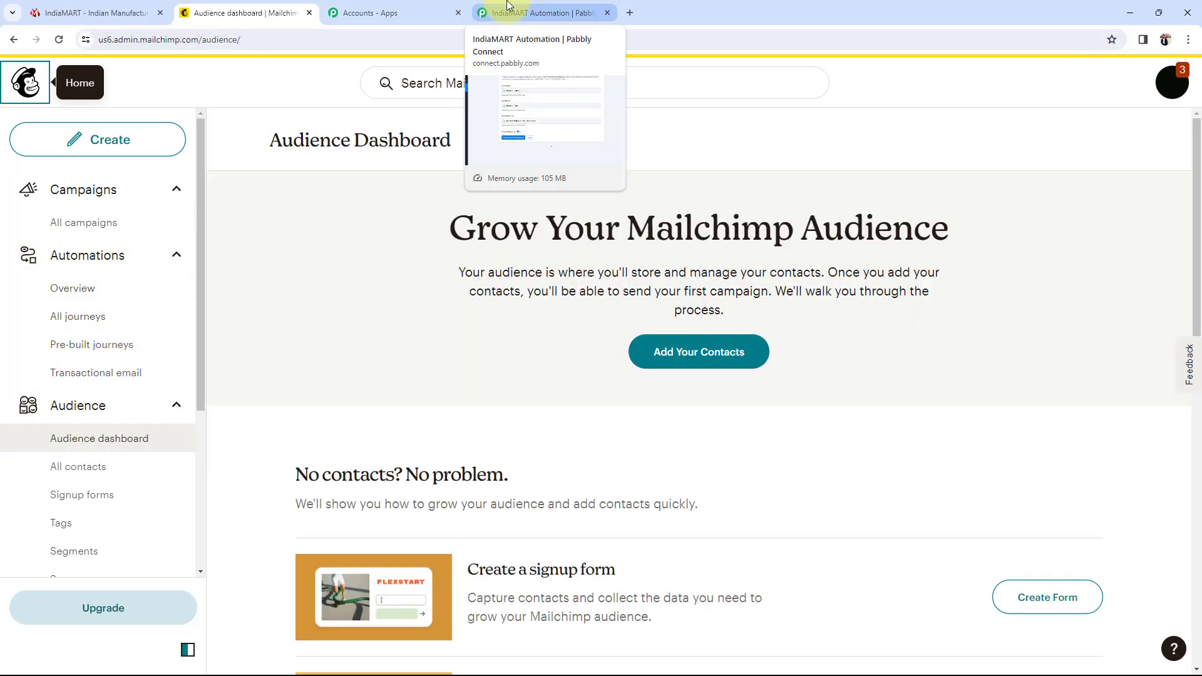
left_click(508, 7)
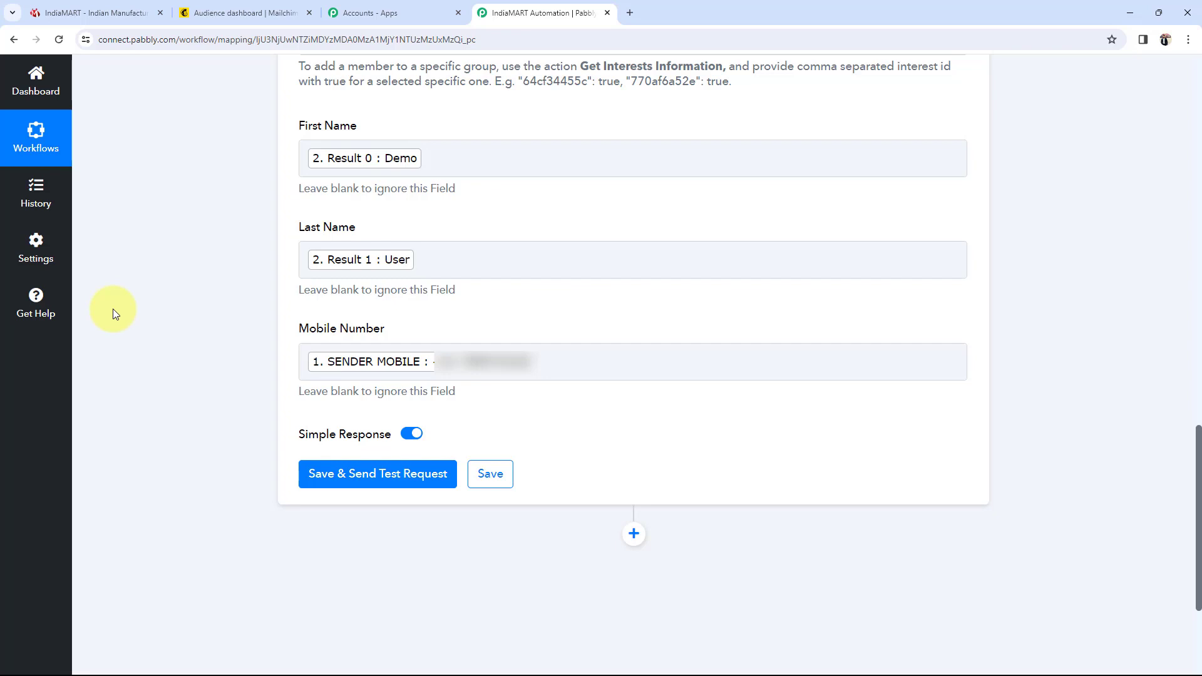
left_click(422, 375)
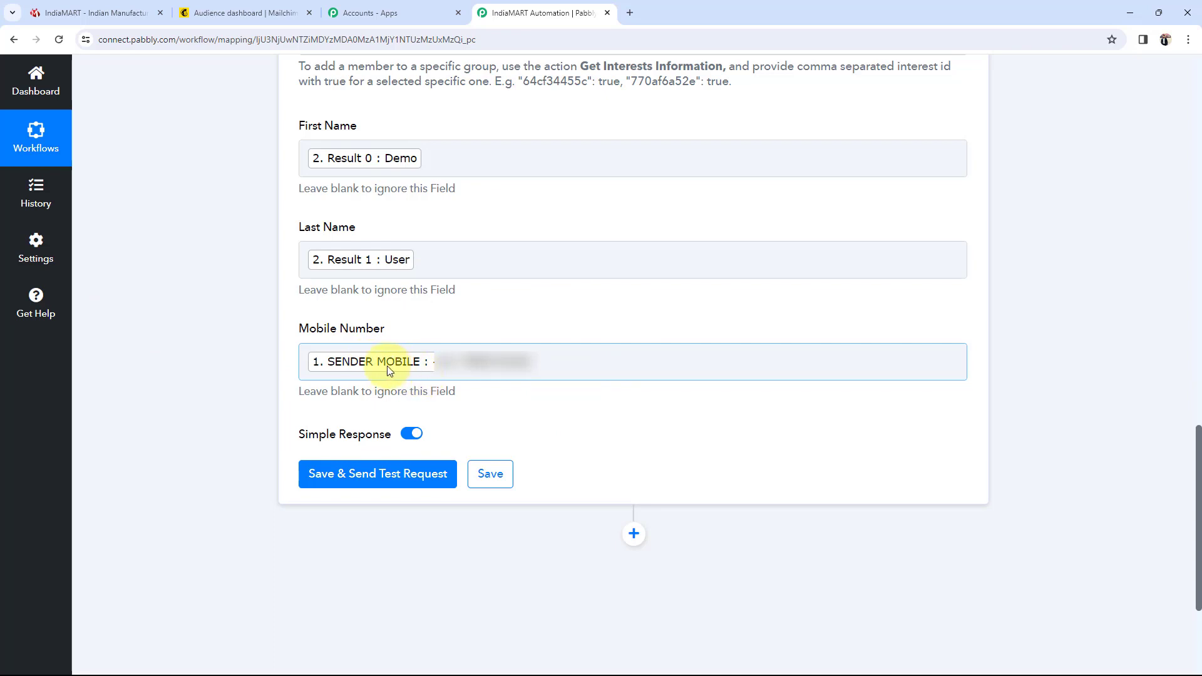
left_click(439, 262)
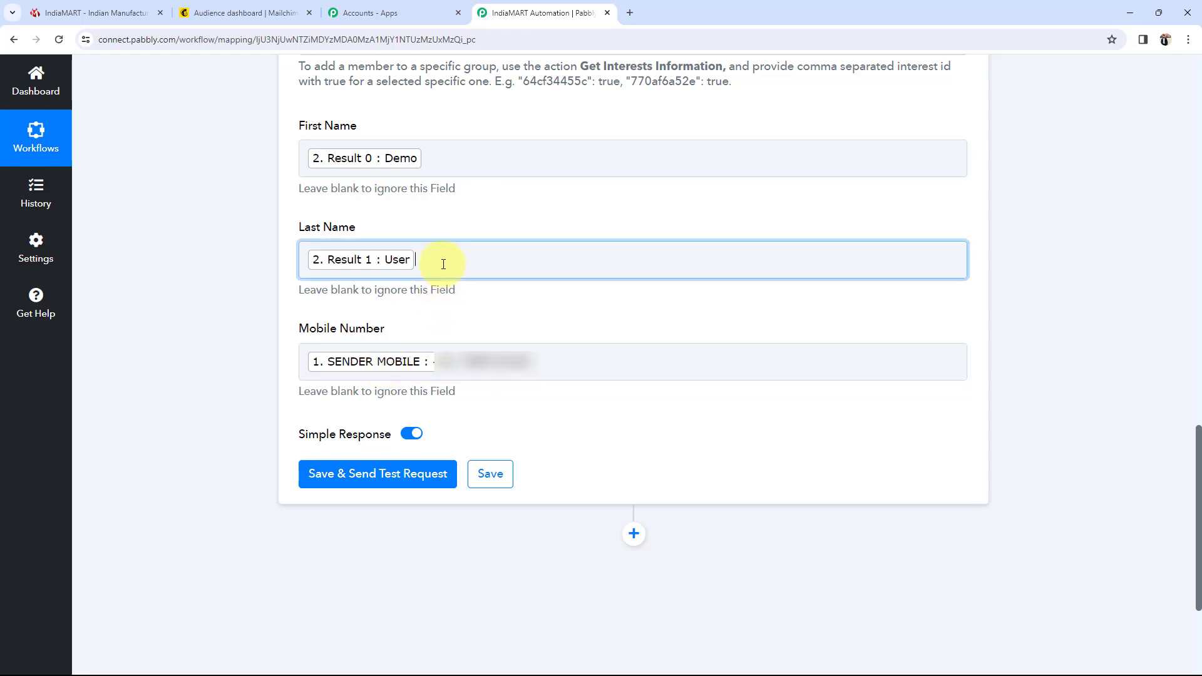
type("user")
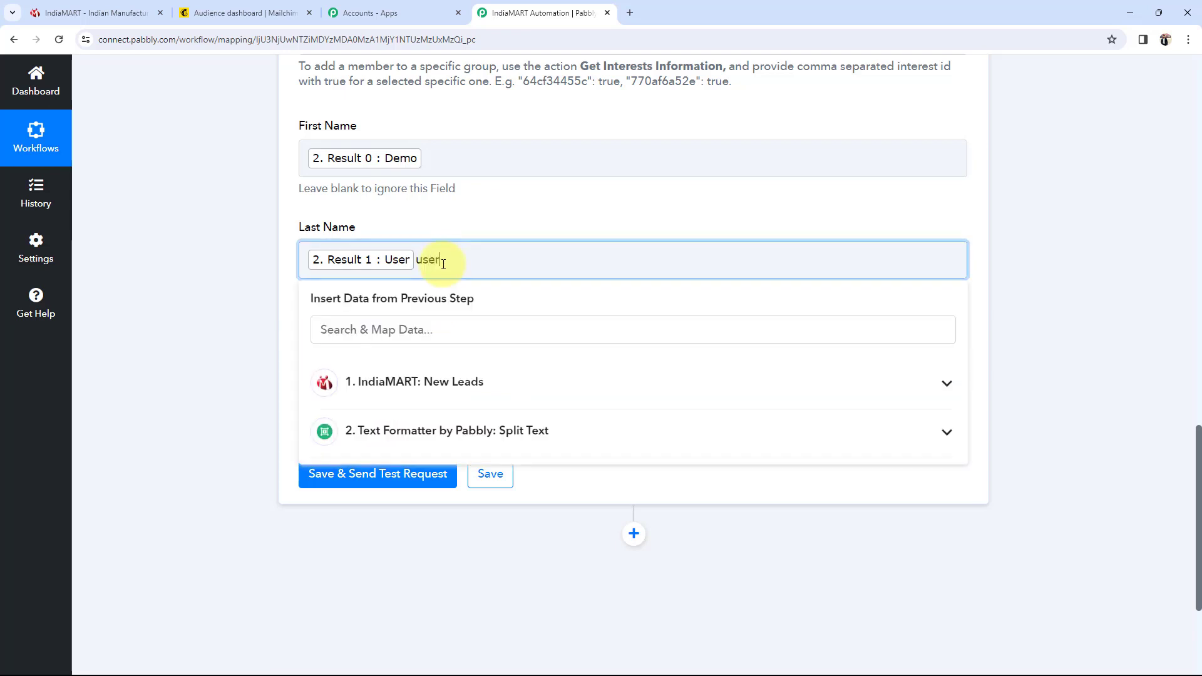
key("BackSpace")
key("BackSpace")
key("BackSpace")
key("BackSpace")
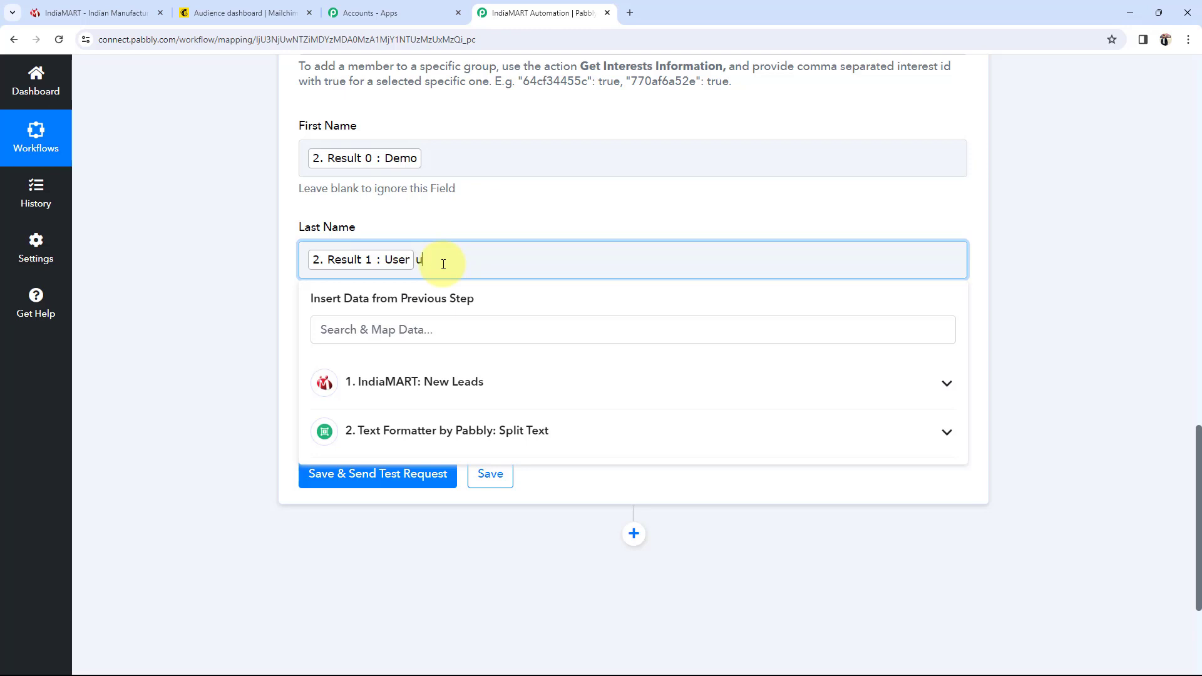
left_click(243, 334)
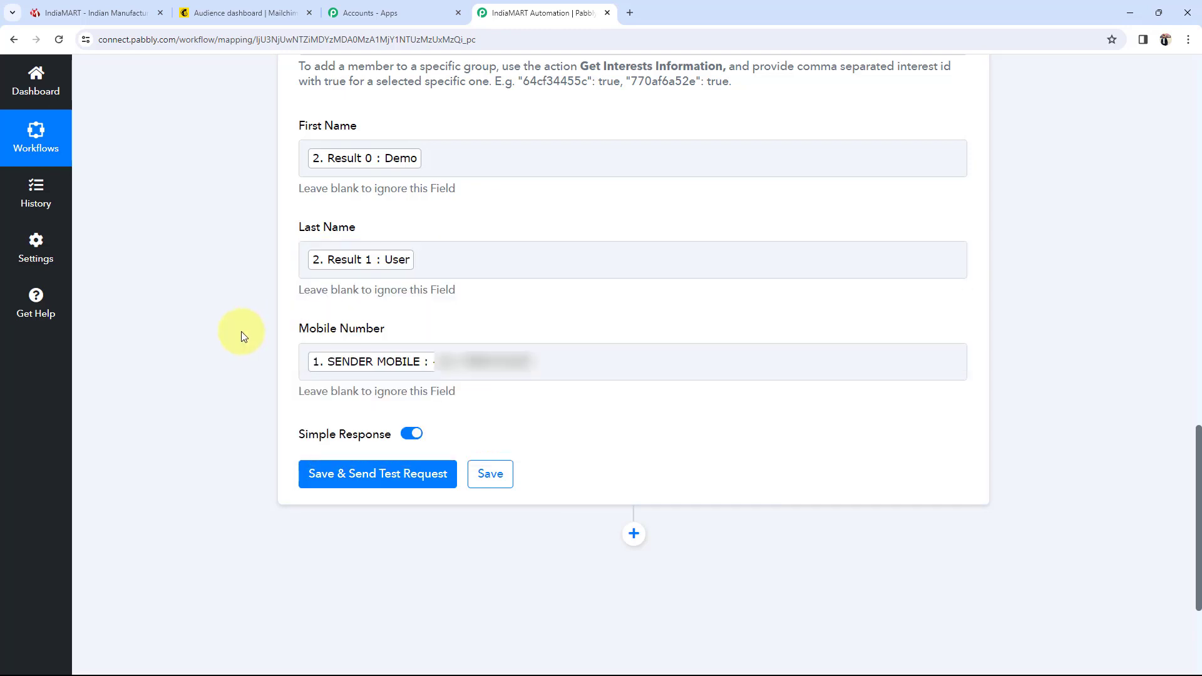
Save the Mailchimp action with a test request and check the member details in the received response
left_click(363, 473)
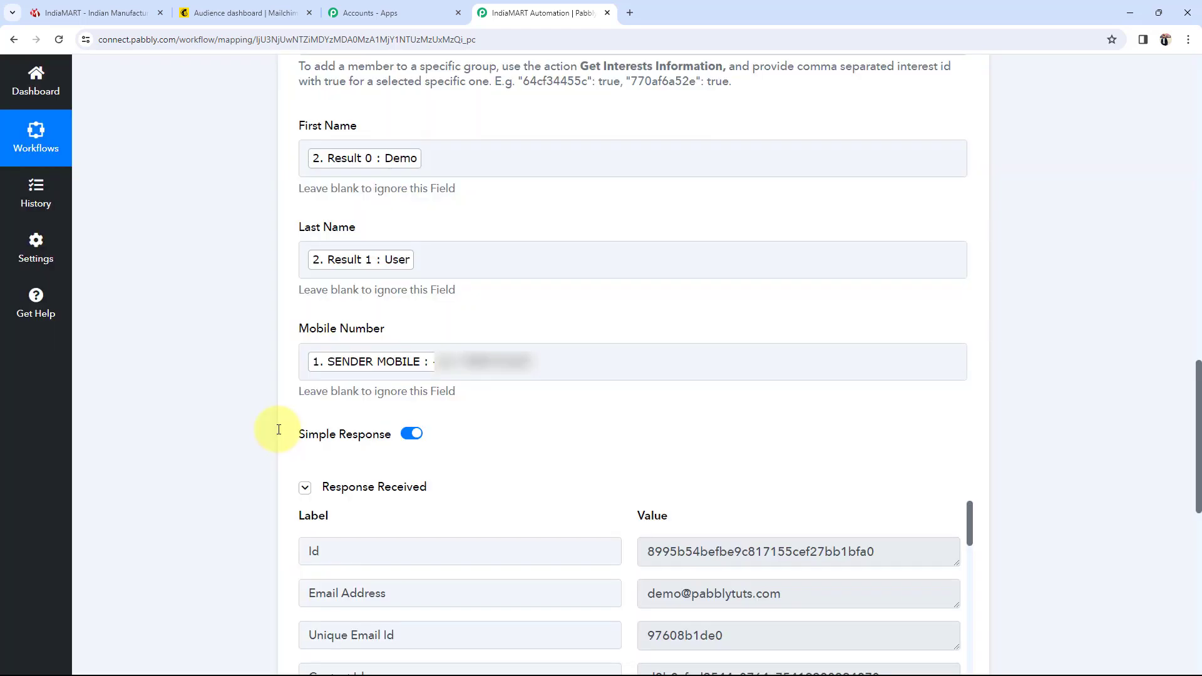
left_click_drag(852, 594, 587, 582)
left_click_drag(891, 543, 801, 539)
key("ctrl+a")
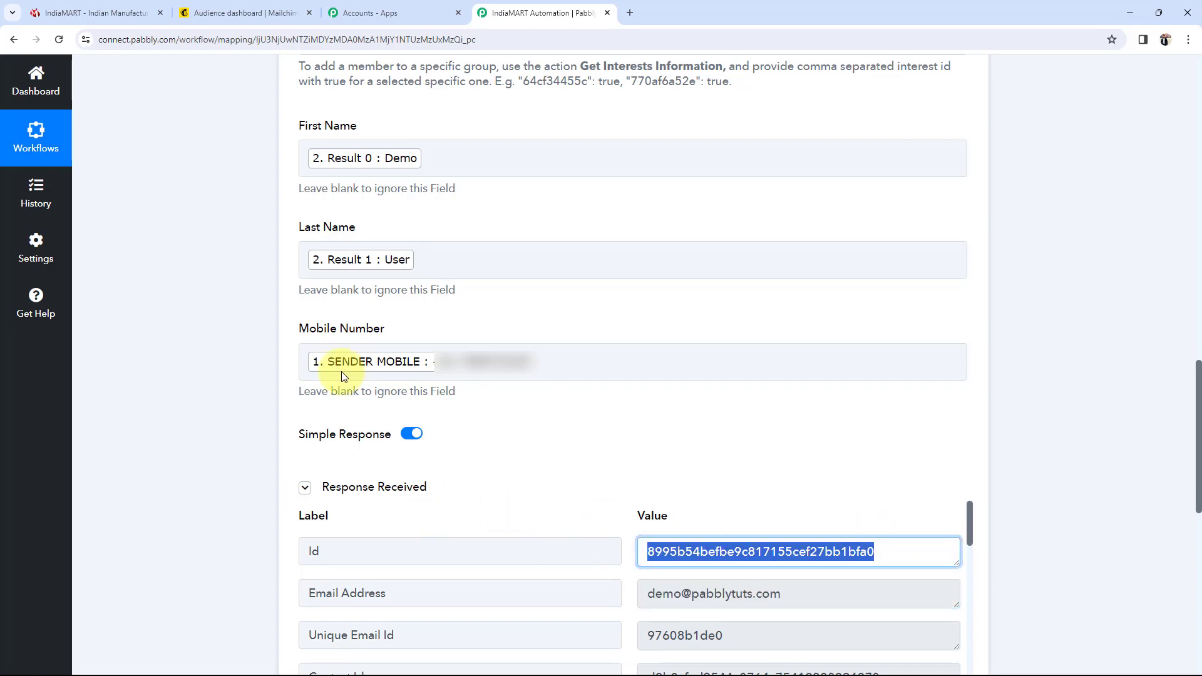
Switch to Mailchimp and check the PabblyConnect audience's full contact list for the new member
left_click(244, 13)
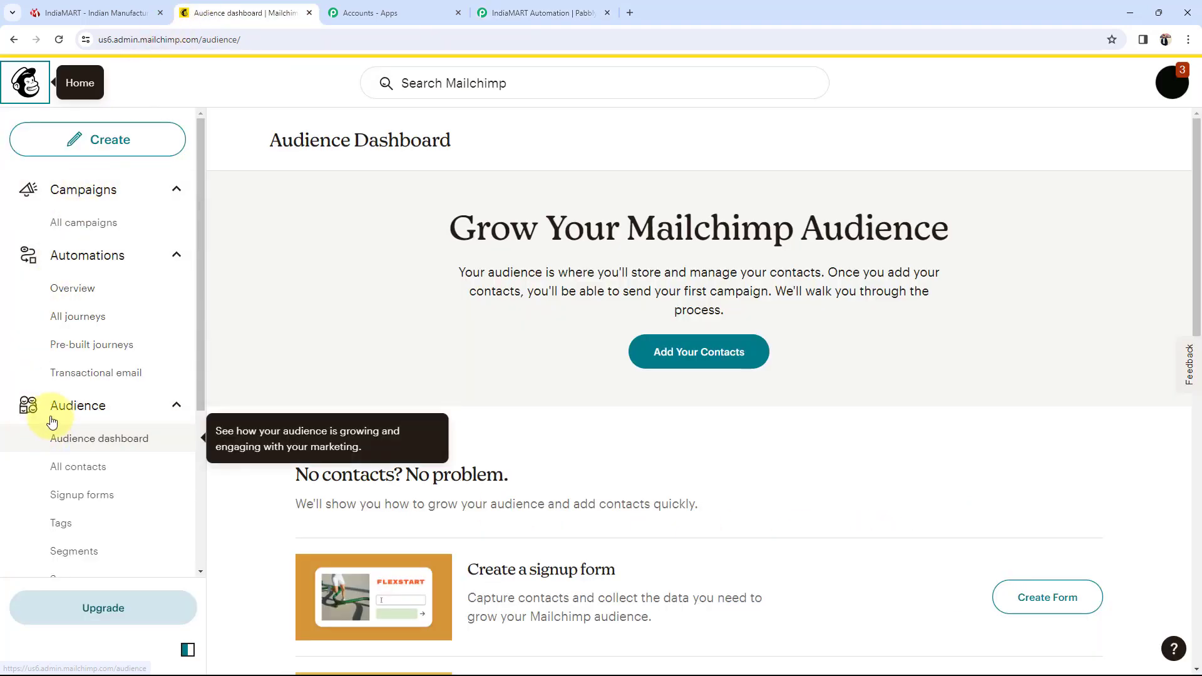
left_click(57, 468)
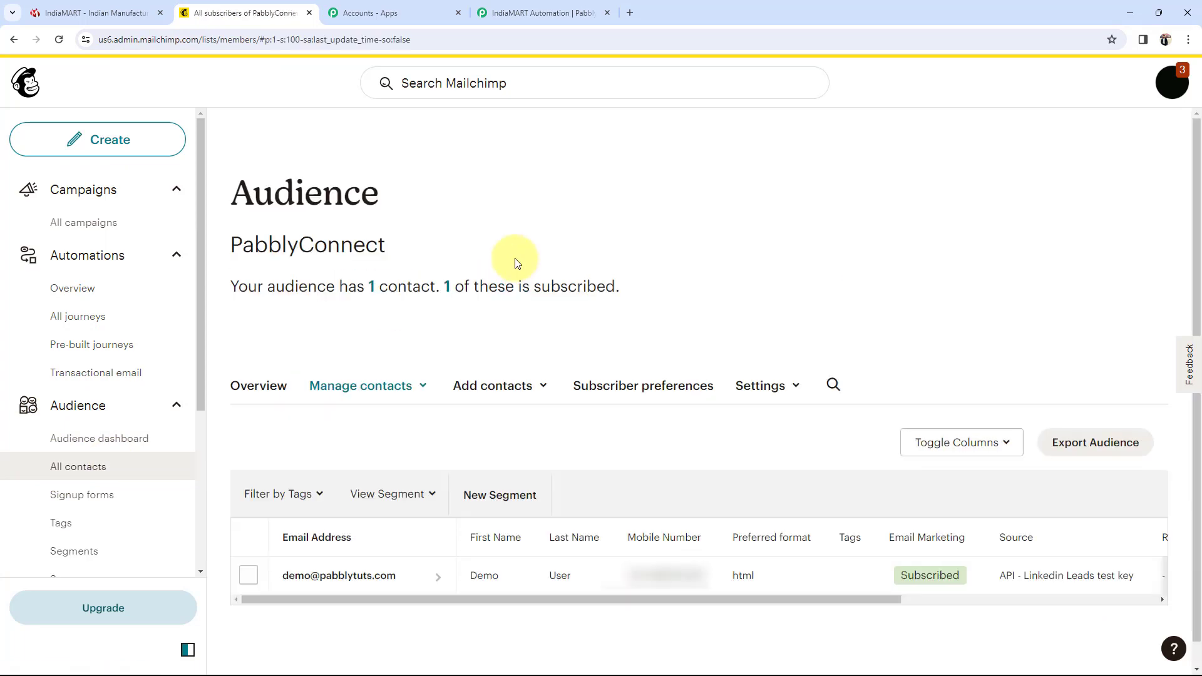
scroll(400, 431, "down", 1)
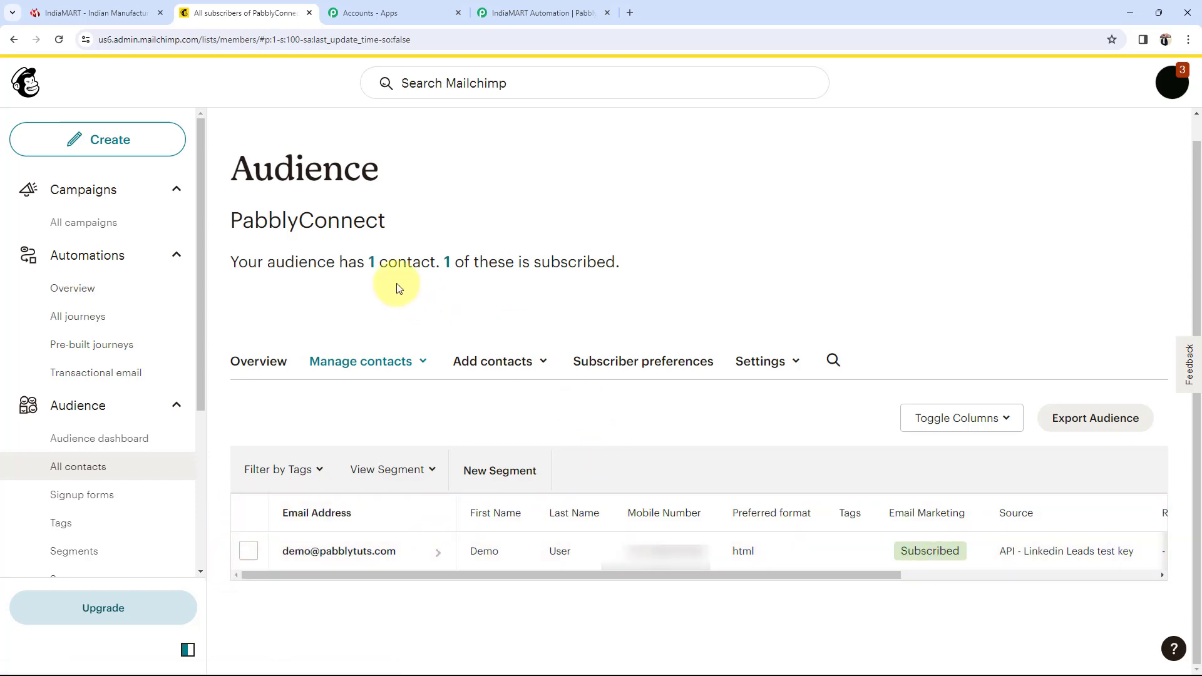
Switch back to Pabbly Connect, collapse the Mailchimp action and review the workflow's trigger and action steps
left_click(539, 12)
scroll(205, 283, "up", 12)
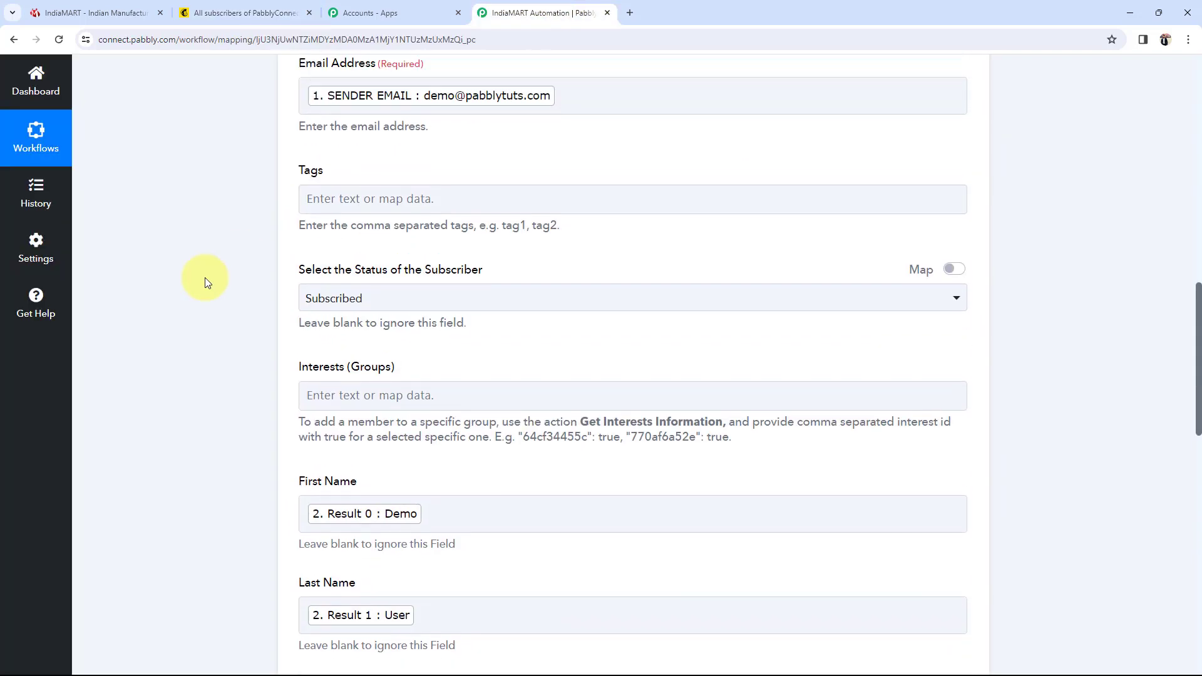
scroll(205, 278, "up", 3)
left_click(365, 374)
scroll(126, 376, "up", 4)
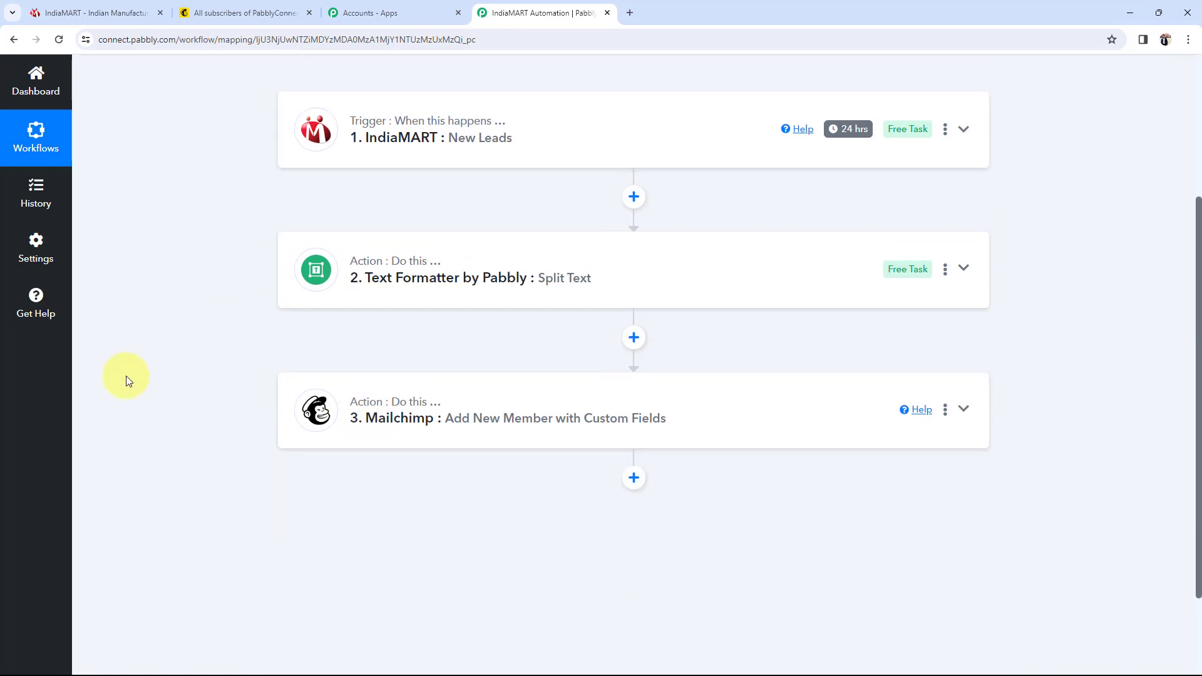